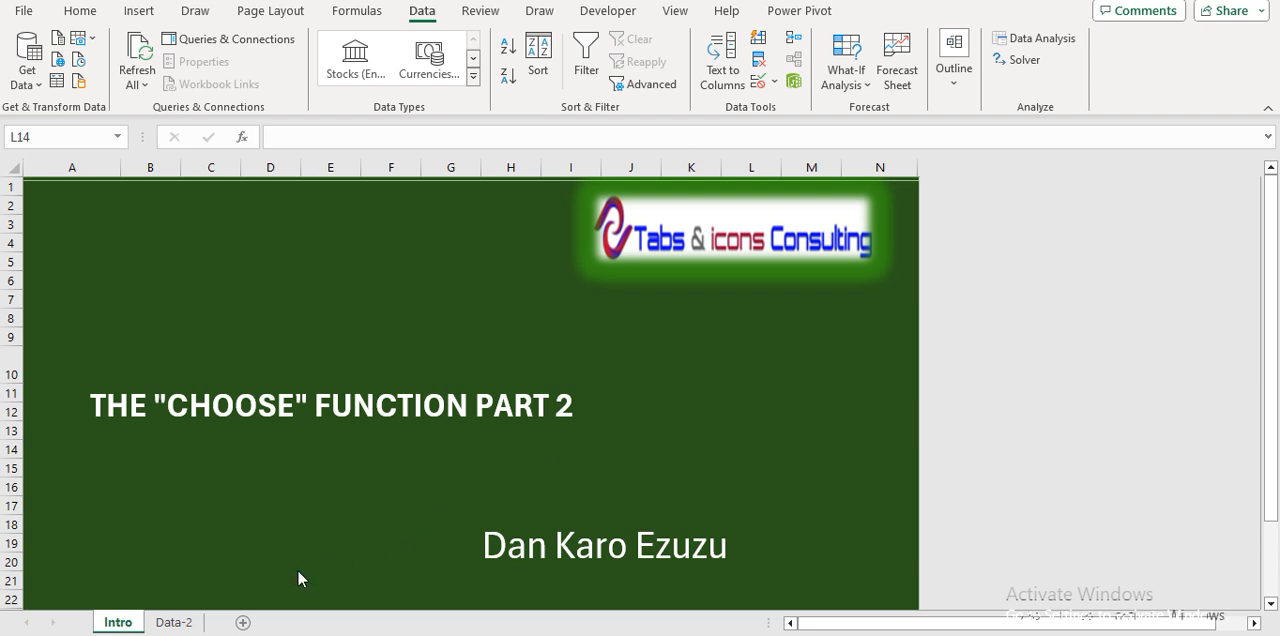
Open the Data-2 sheet and move the task description text box off the staff table into the empty area around columns I to O.
{"action": "left_click", "coordinate": [174, 623]}
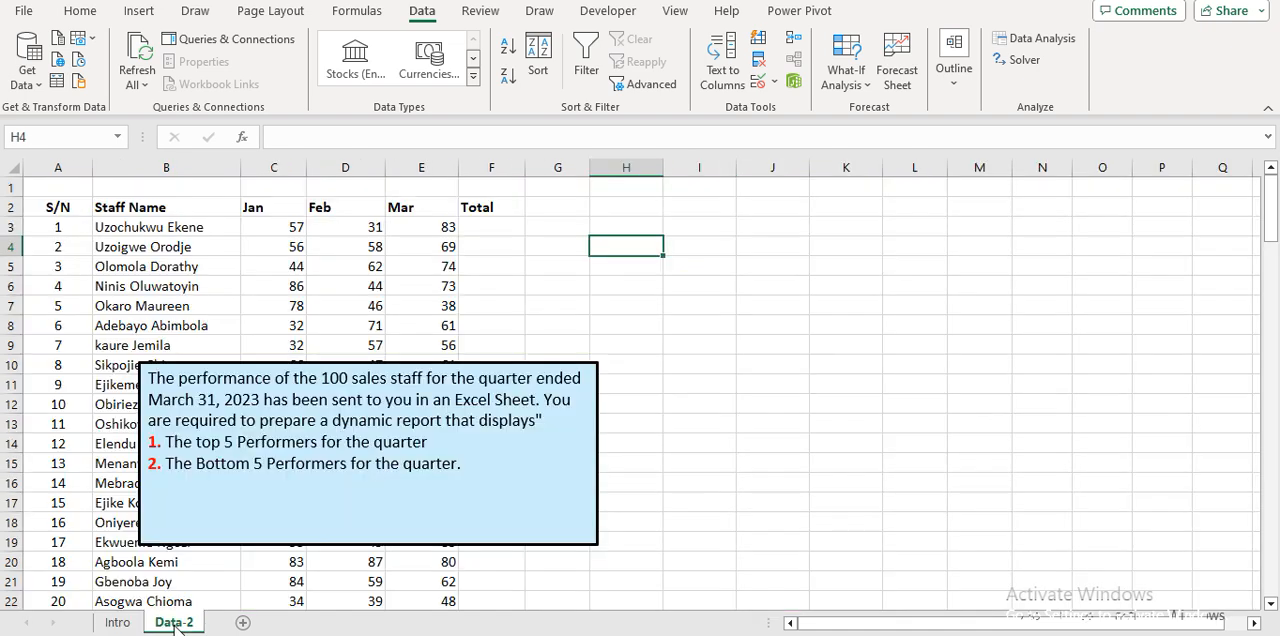
{"action": "left_click_drag", "start_coordinate": [337, 286], "coordinate": [163, 366]}
{"action": "left_click", "coordinate": [160, 380]}
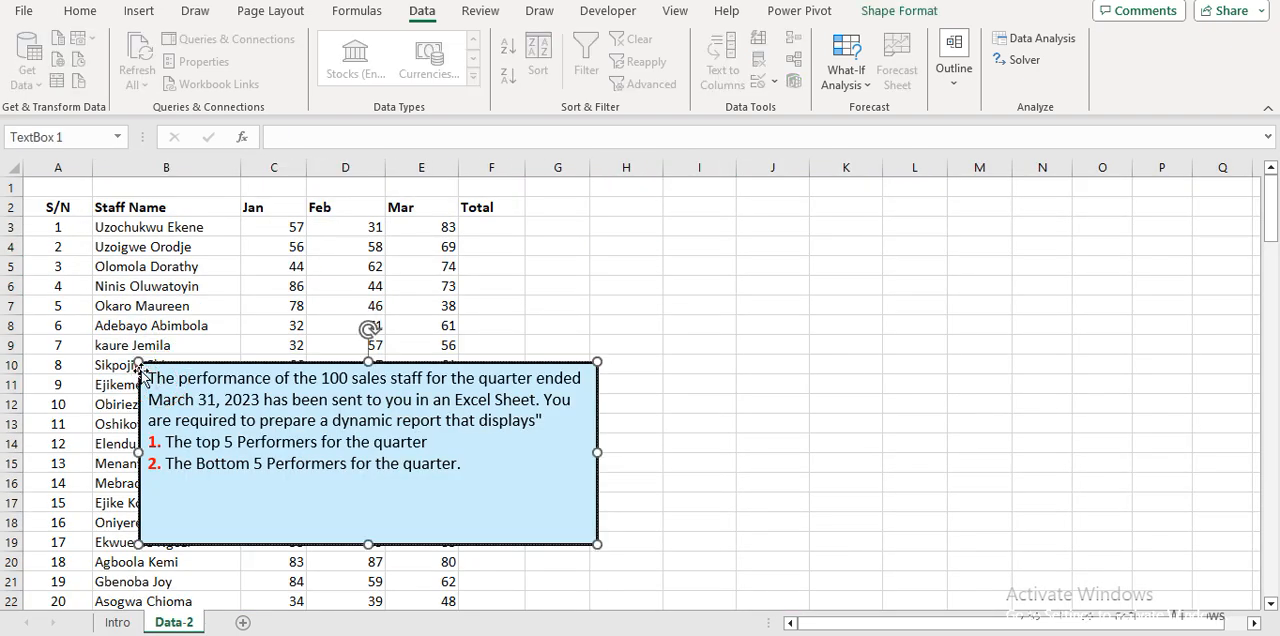
{"action": "left_click_drag", "start_coordinate": [145, 375], "coordinate": [663, 281]}
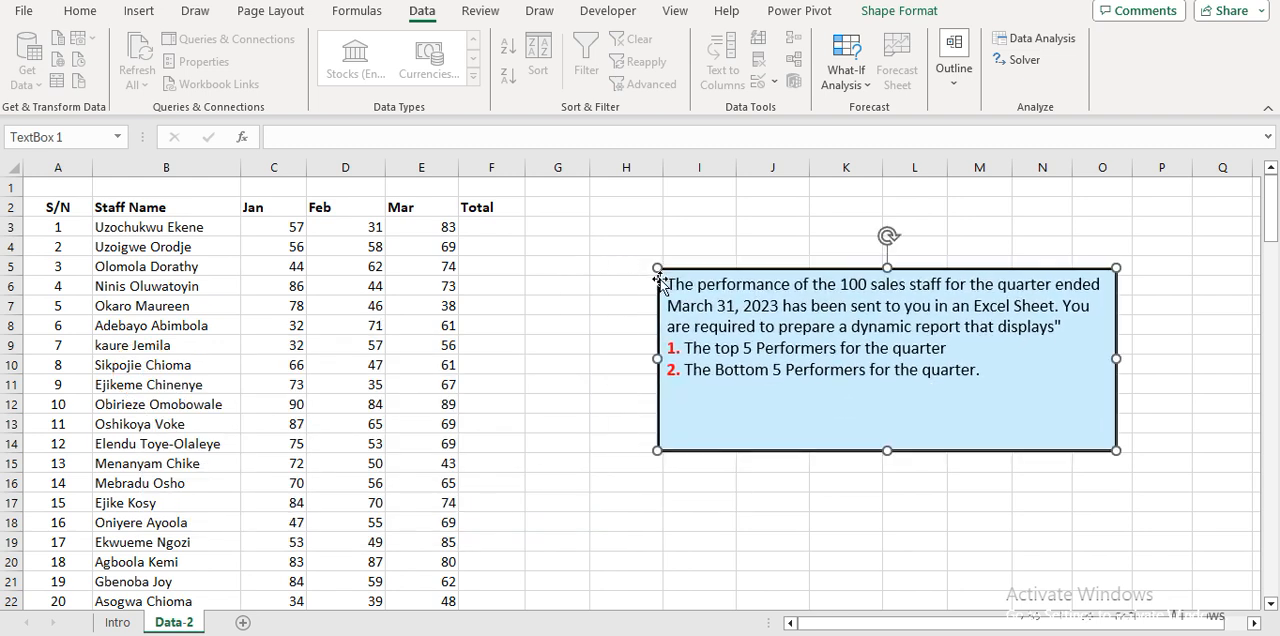
{"action": "left_click", "coordinate": [625, 303]}
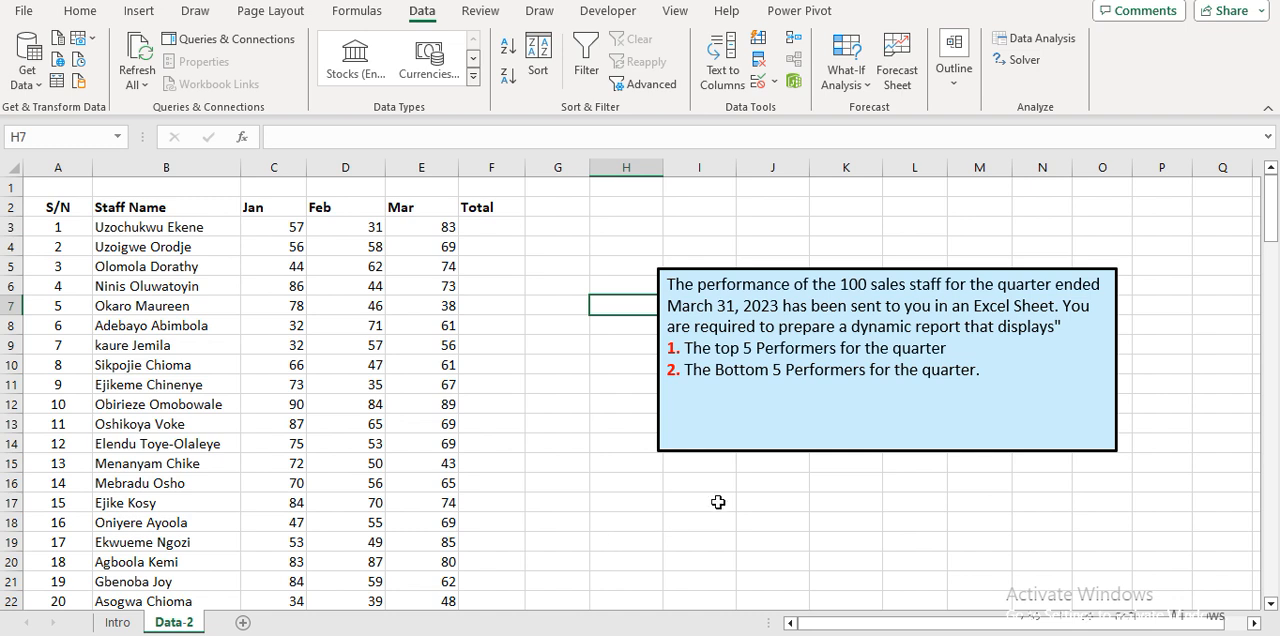
Move the task description text box further down so that it starts at about row 9.
{"action": "left_click", "coordinate": [679, 461]}
{"action": "left_click", "coordinate": [658, 322]}
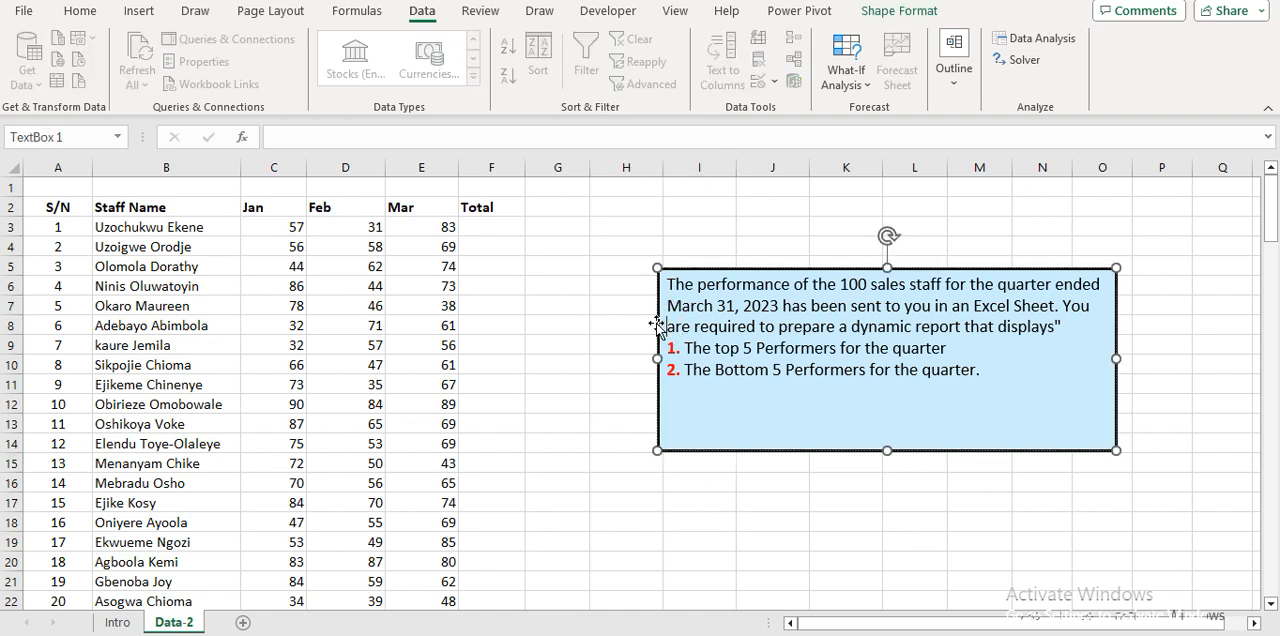
{"action": "left_click_drag", "start_coordinate": [657, 276], "coordinate": [704, 352]}
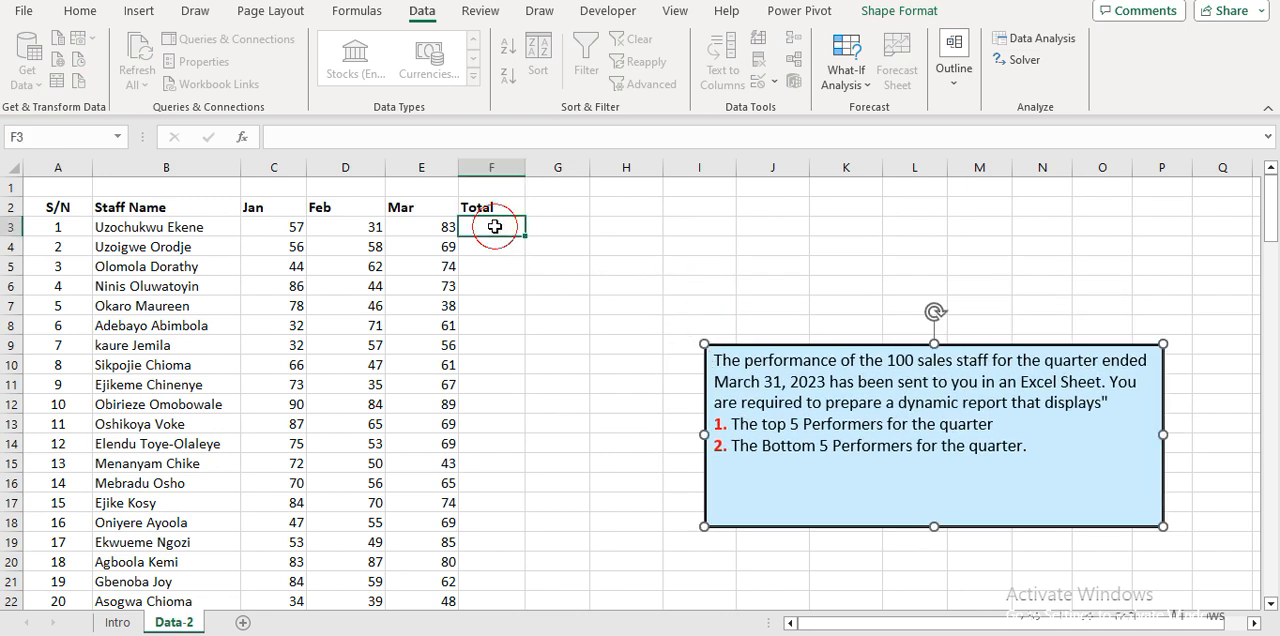
Sum the Jan to Mar figures in F3 with =SUM(C3:E3) and fill the formula down the Total column.
{"action": "left_click", "coordinate": [495, 228]}
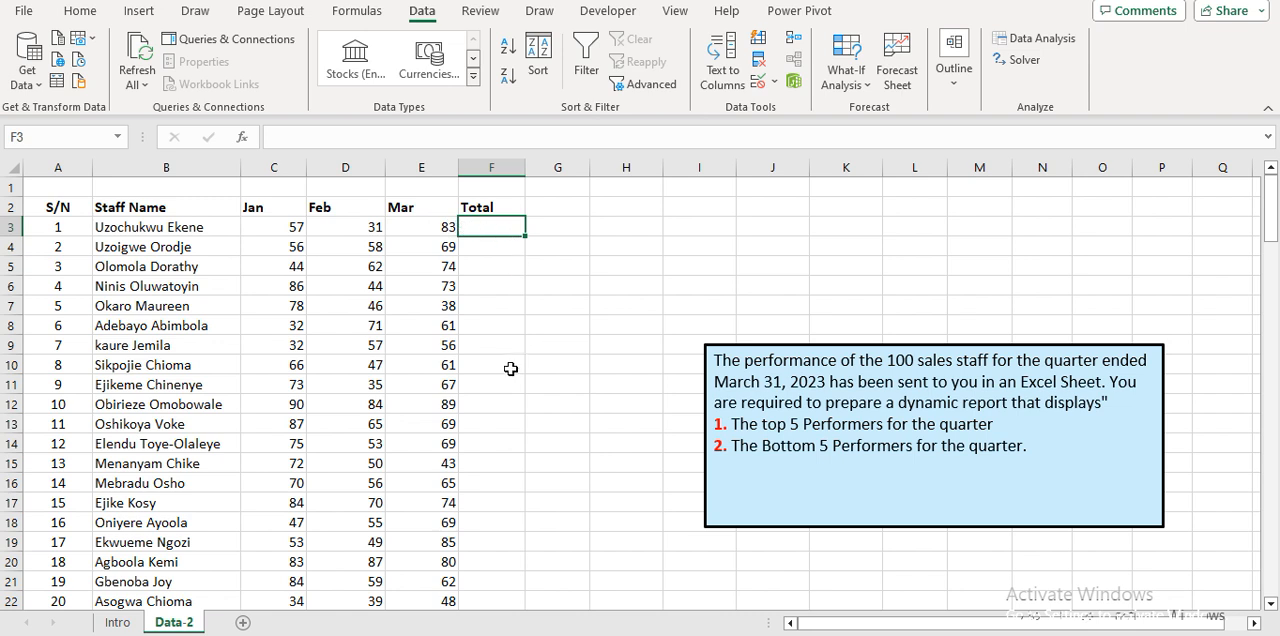
{"action": "key", "text": "alt+equal"}
{"action": "key", "text": "Return"}
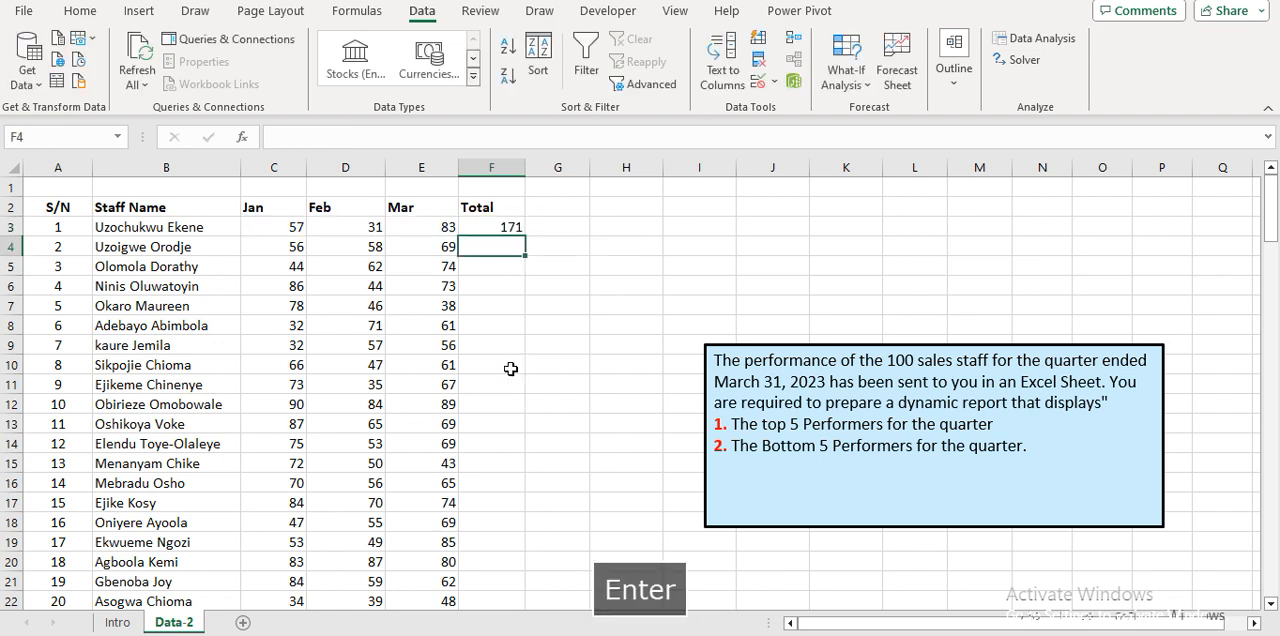
{"action": "key", "text": "Up"}
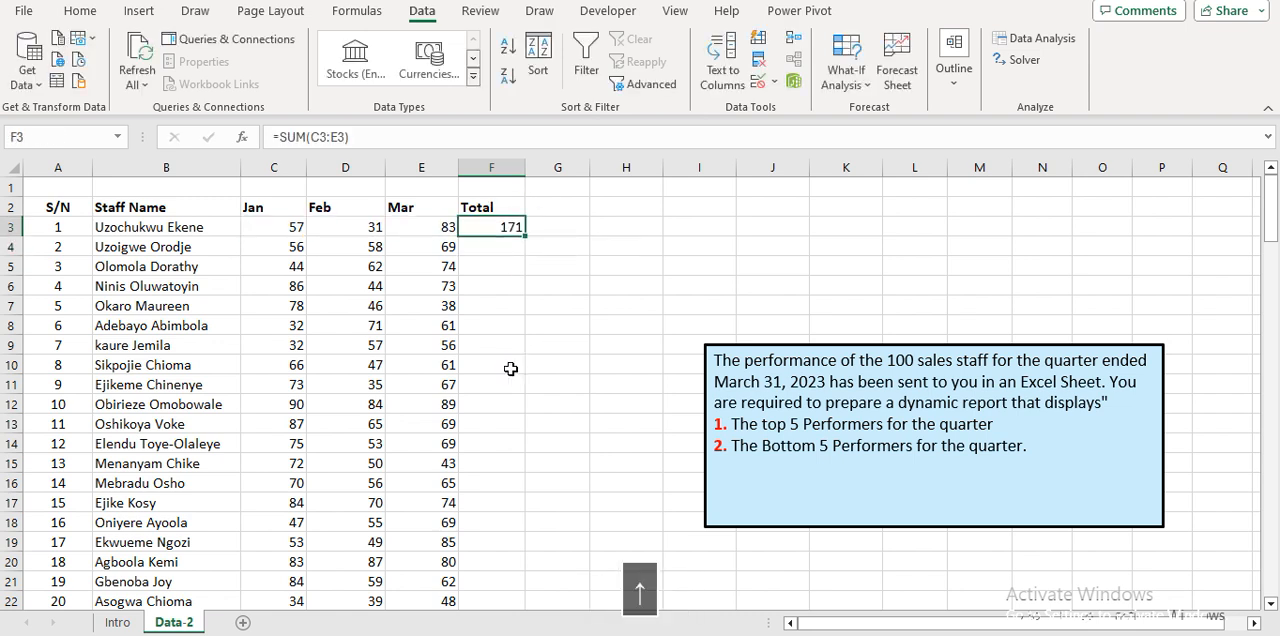
{"action": "double_click", "coordinate": [525, 235]}
{"action": "left_click", "coordinate": [541, 262]}
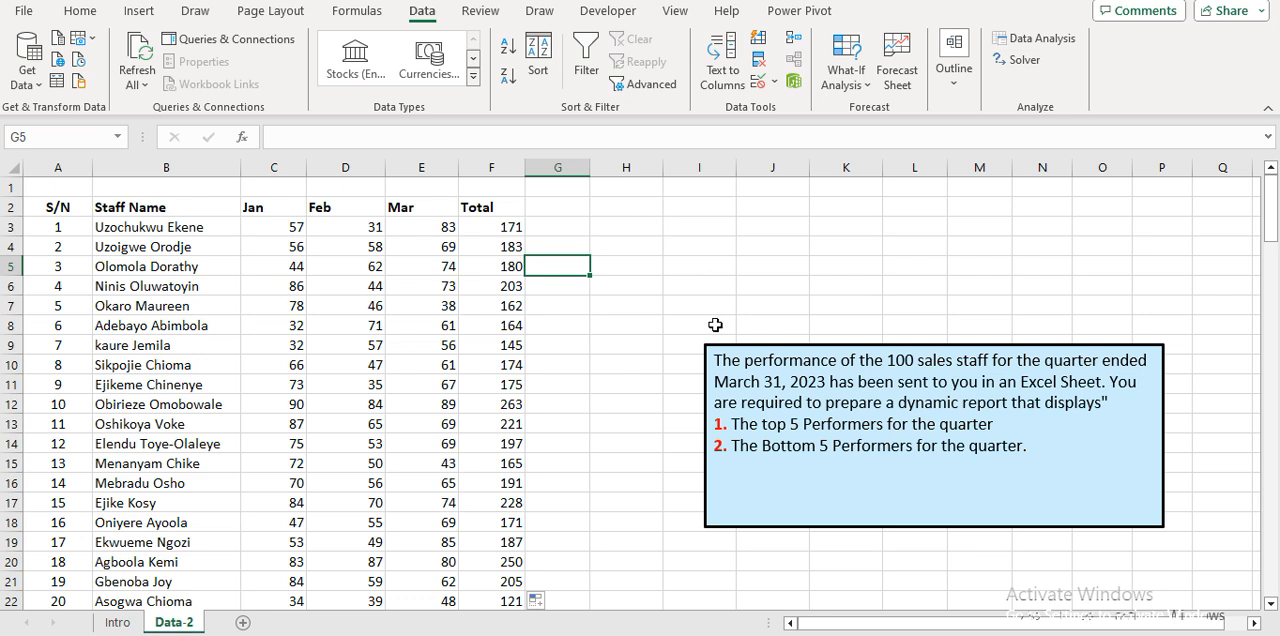
Shade cell H1 with the light orange fill and widen column I to more than three times its width.
{"action": "left_click", "coordinate": [625, 186]}
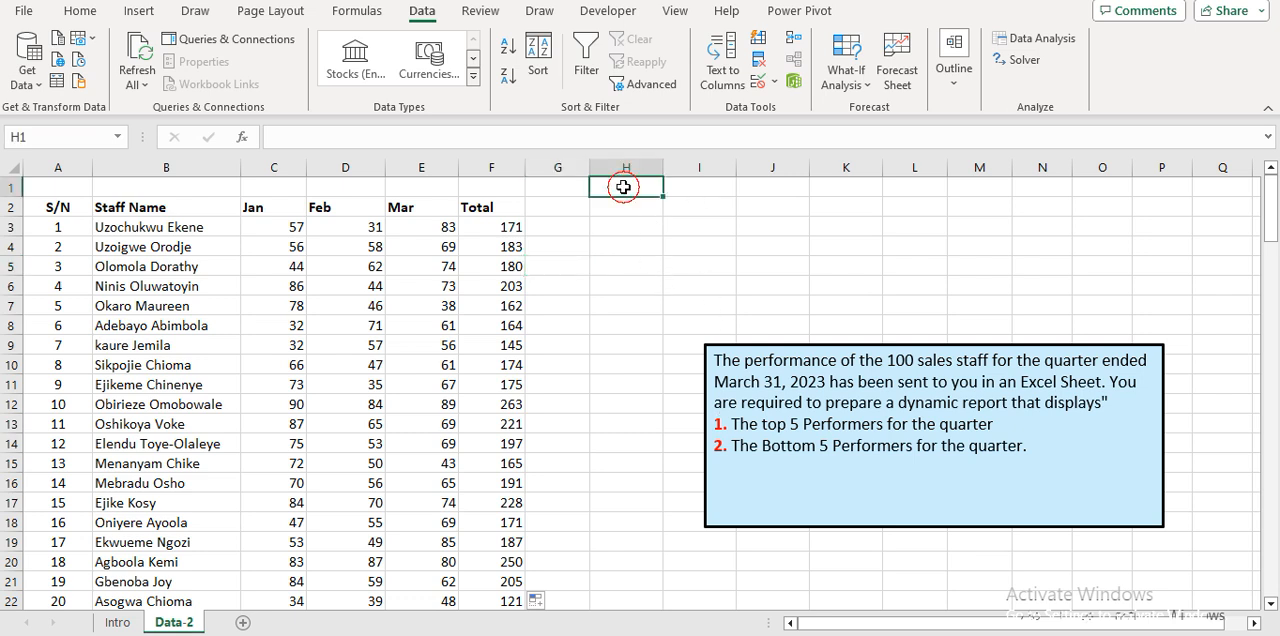
{"action": "left_click", "coordinate": [80, 11]}
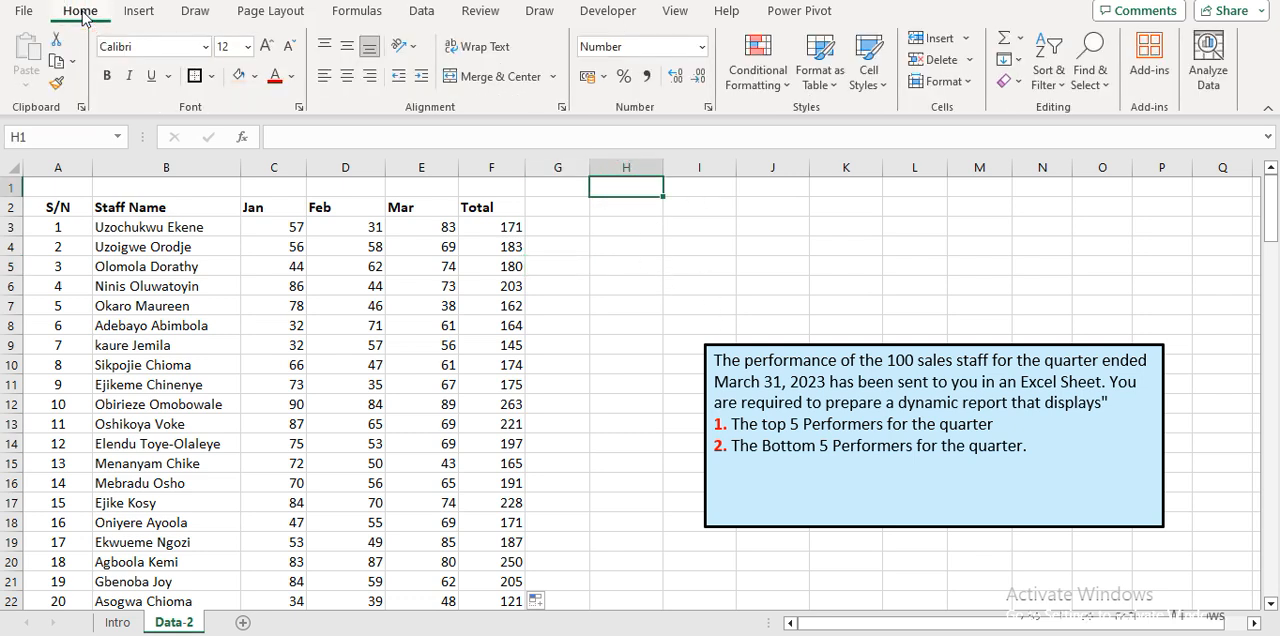
{"action": "left_click", "coordinate": [237, 77]}
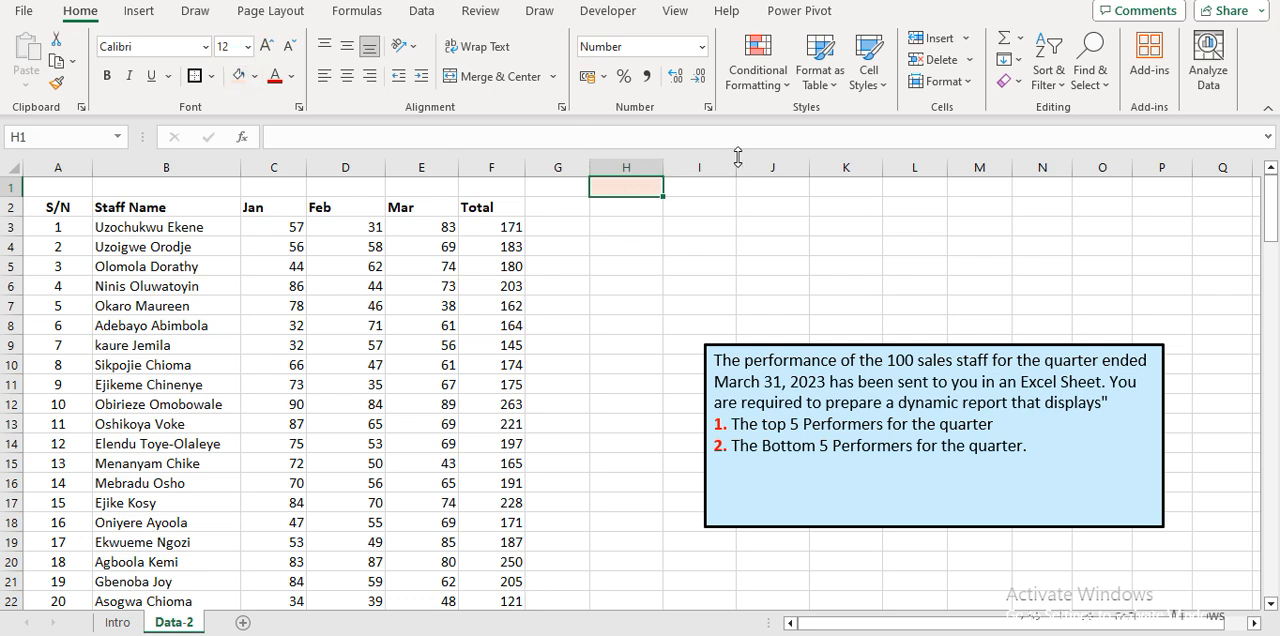
{"action": "left_click_drag", "start_coordinate": [736, 165], "coordinate": [913, 168]}
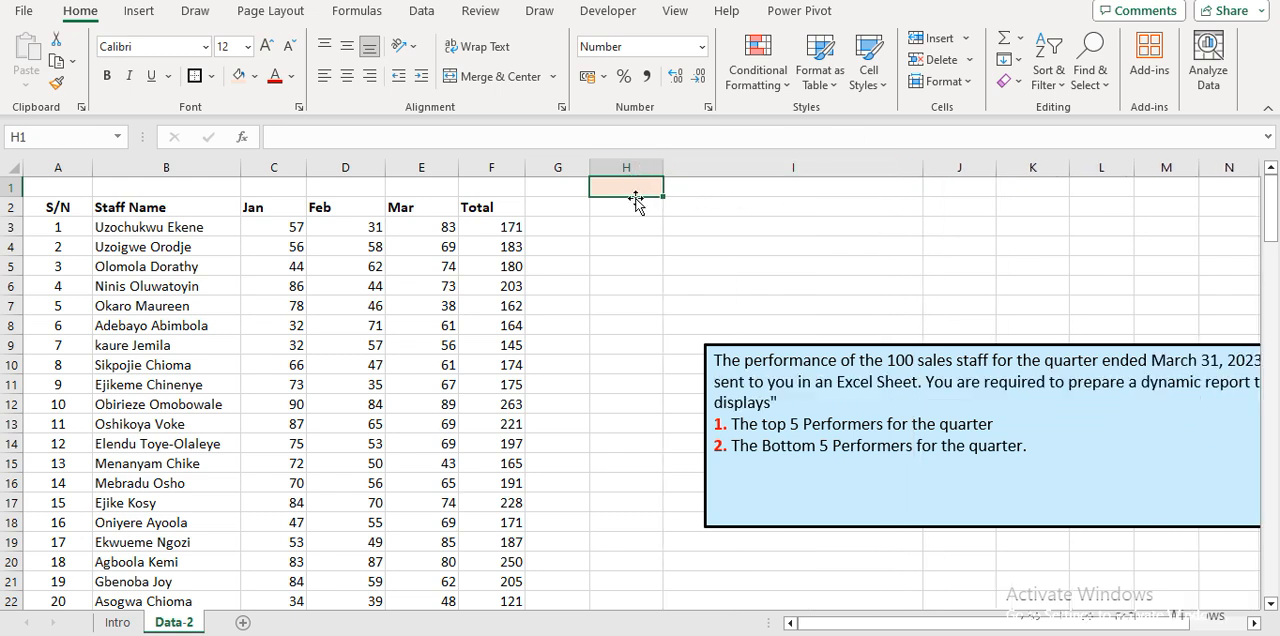
Add a data validation list to cell H1 with the source values 1,2.
{"action": "left_click", "coordinate": [422, 12]}
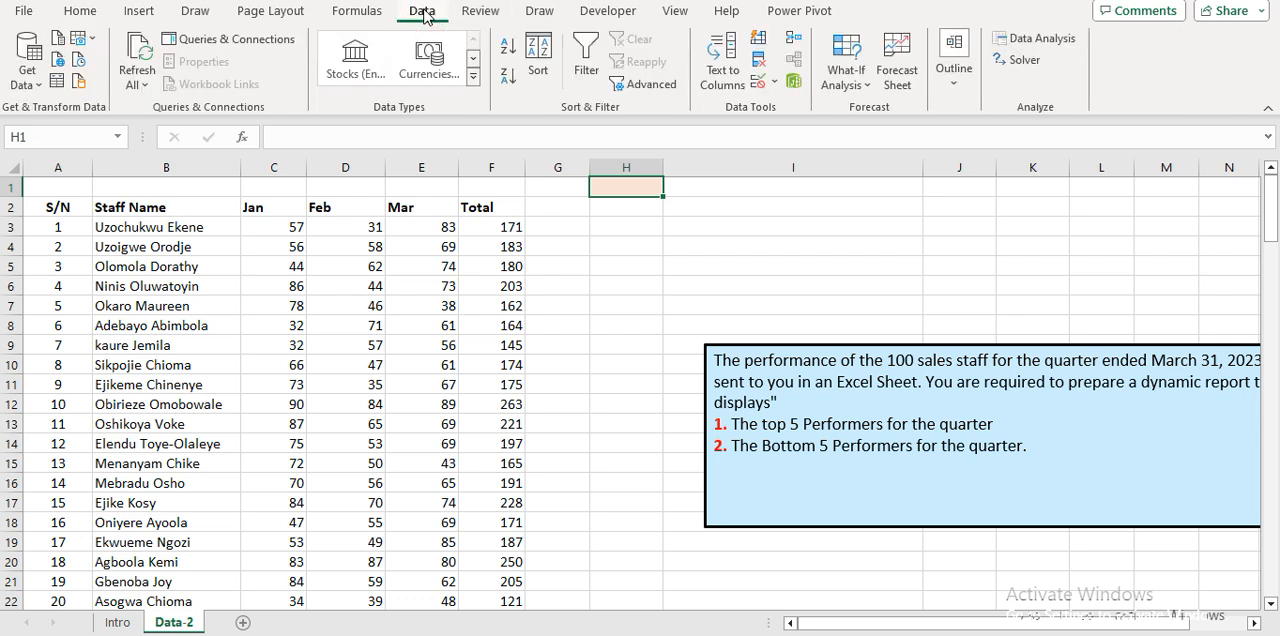
{"action": "left_click", "coordinate": [776, 84]}
{"action": "left_click", "coordinate": [806, 110]}
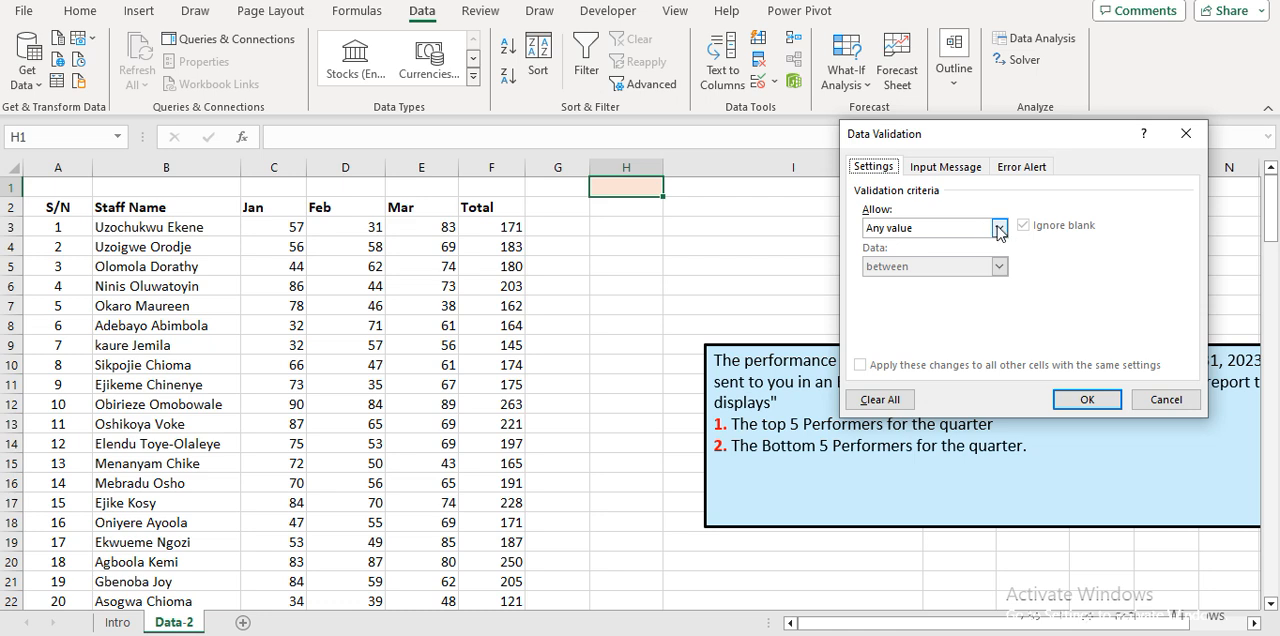
{"action": "left_click", "coordinate": [998, 229]}
{"action": "left_click", "coordinate": [940, 284]}
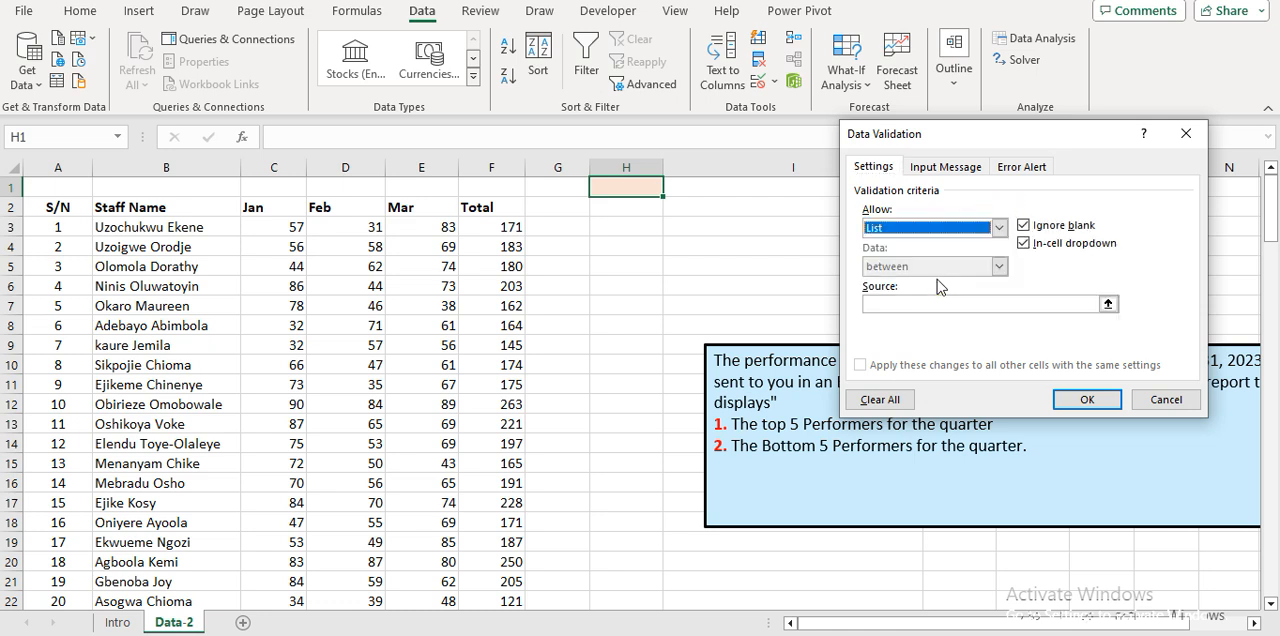
{"action": "left_click", "coordinate": [893, 302]}
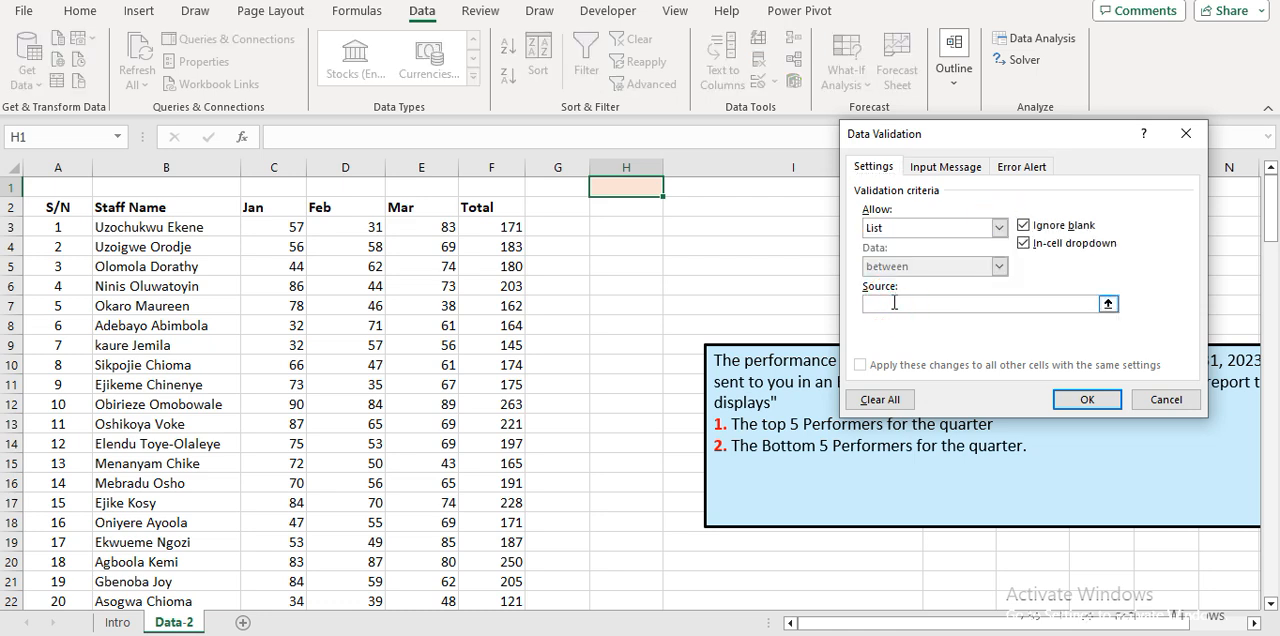
{"action": "type", "text": "1"}
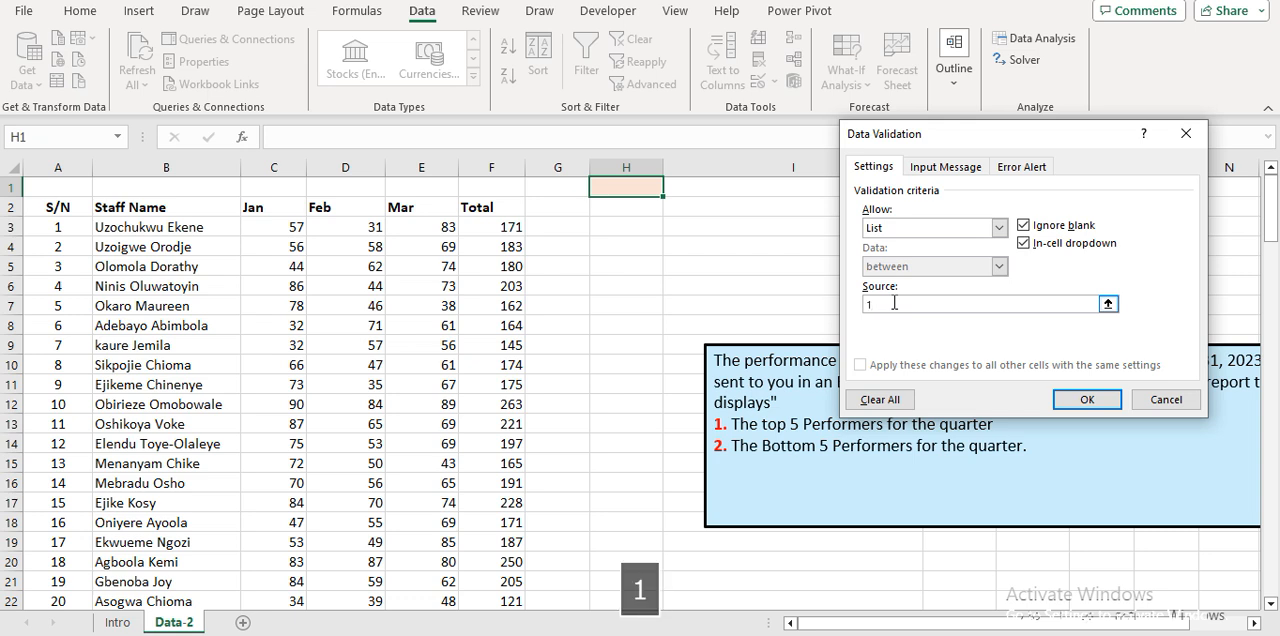
{"action": "type", "text": ",2"}
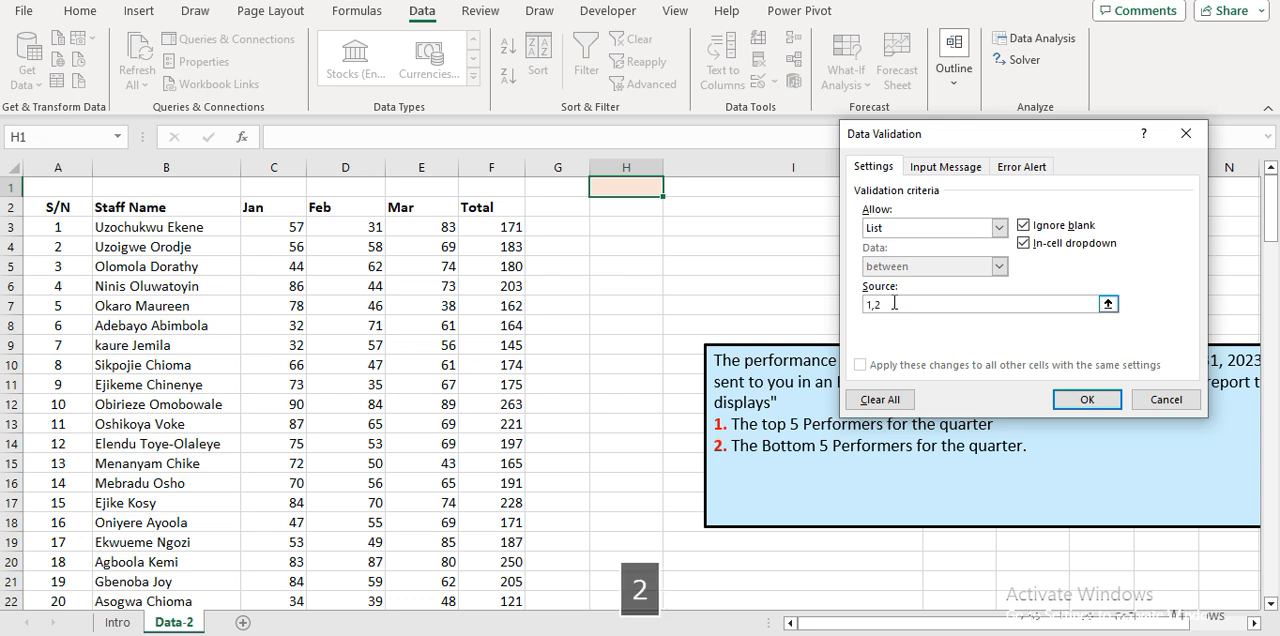
{"action": "left_click", "coordinate": [1090, 399]}
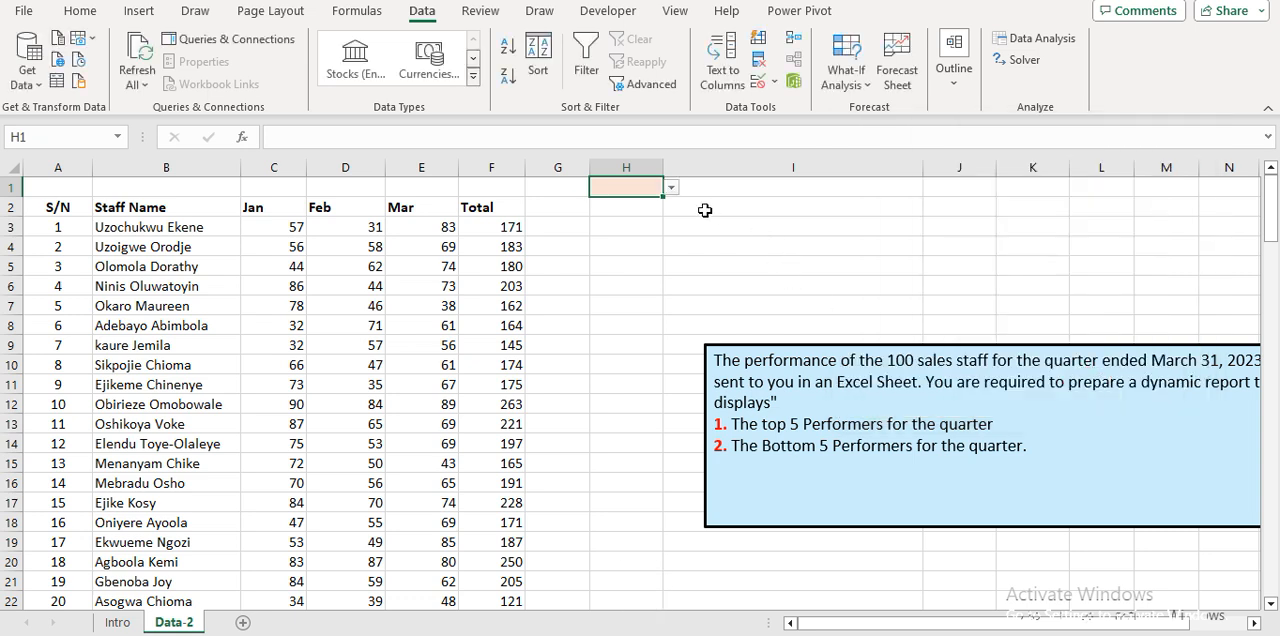
Try both options of the dropdown in H1 and leave the cell set to 1.
{"action": "left_click", "coordinate": [673, 189]}
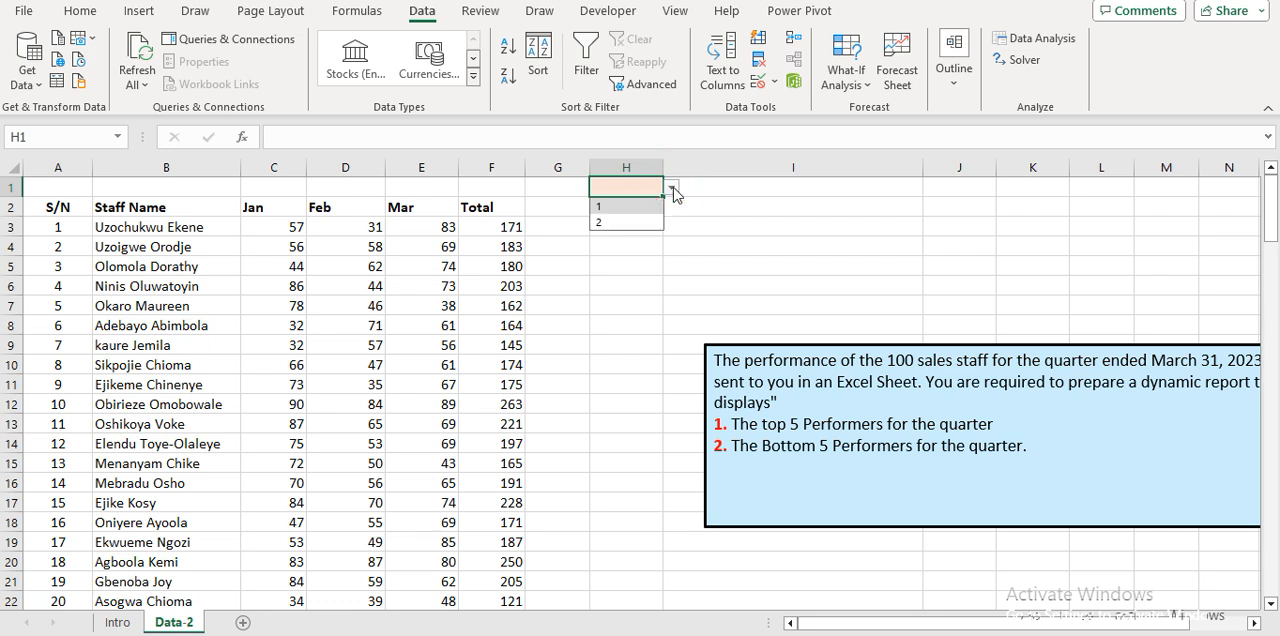
{"action": "left_click", "coordinate": [622, 206]}
{"action": "left_click", "coordinate": [673, 189]}
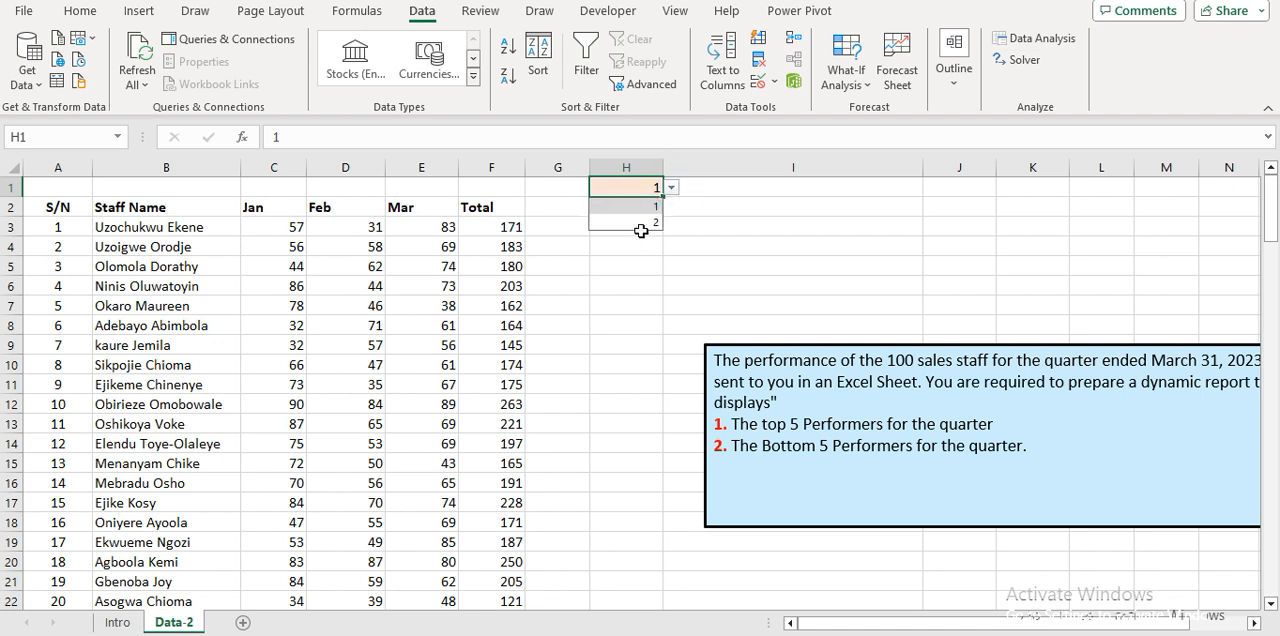
{"action": "left_click", "coordinate": [646, 222]}
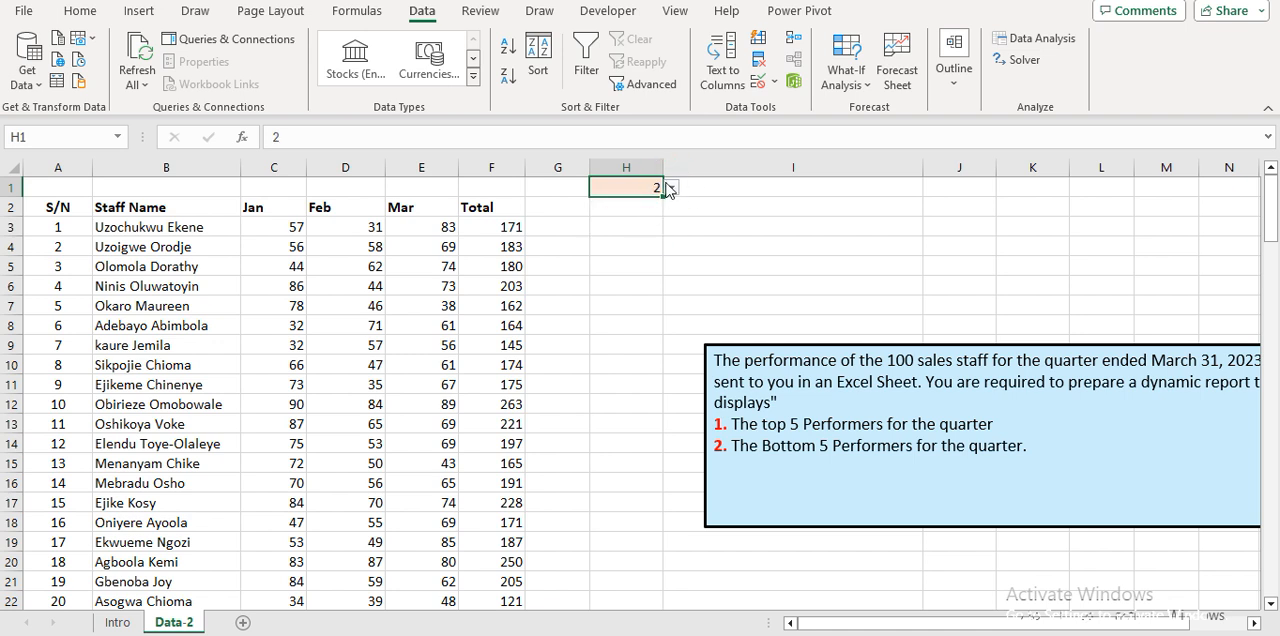
{"action": "left_click", "coordinate": [673, 189]}
{"action": "left_click", "coordinate": [645, 206]}
Enter the formula =CHOOSE(H1,"TOP 5 PERFORMERS","BOOTOM 5 PERFORMERS") in cell I1.
{"action": "left_click", "coordinate": [734, 185]}
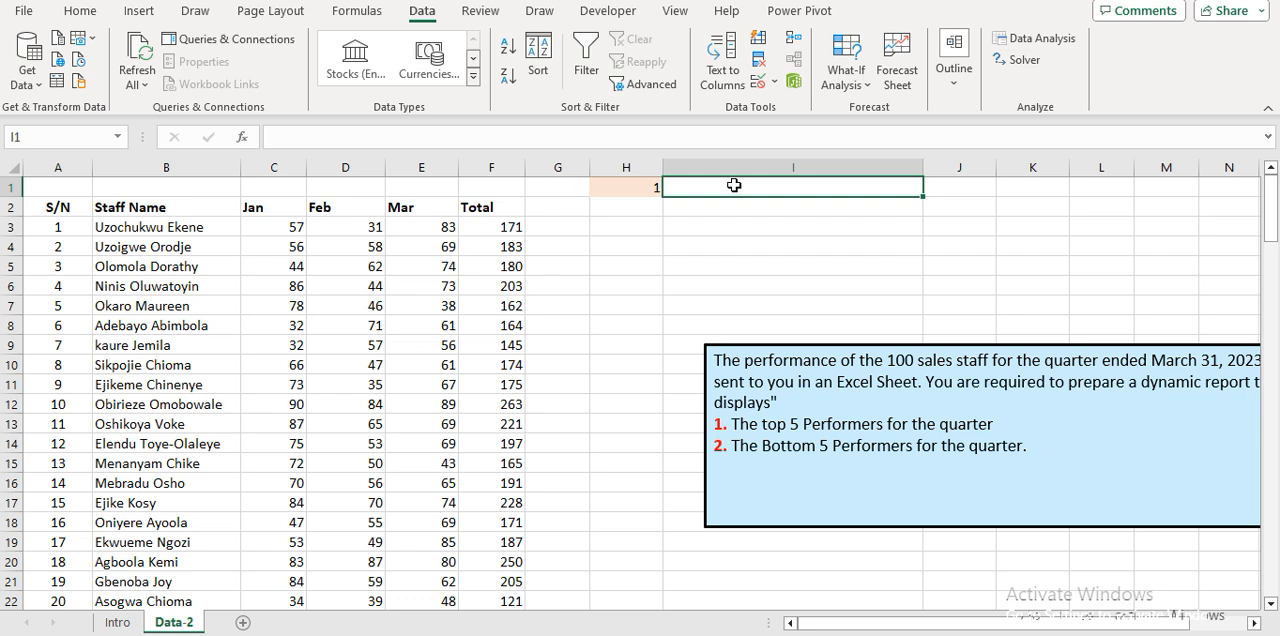
{"action": "type", "text": "=CHOO"}
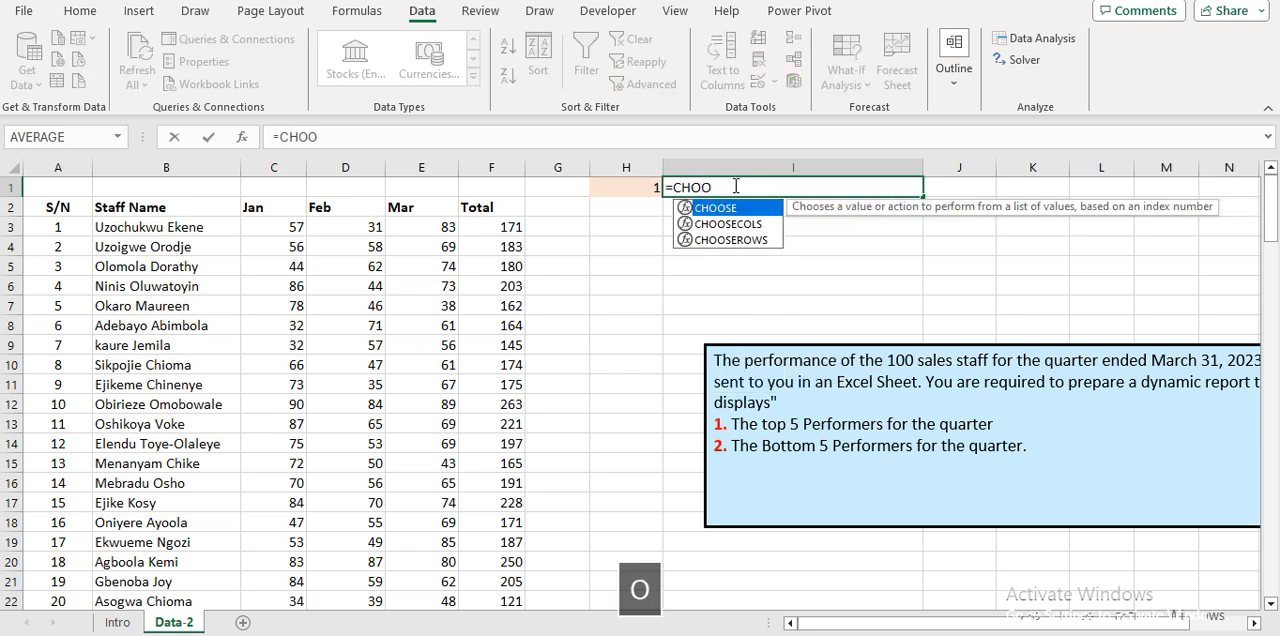
{"action": "key", "text": "Tab"}
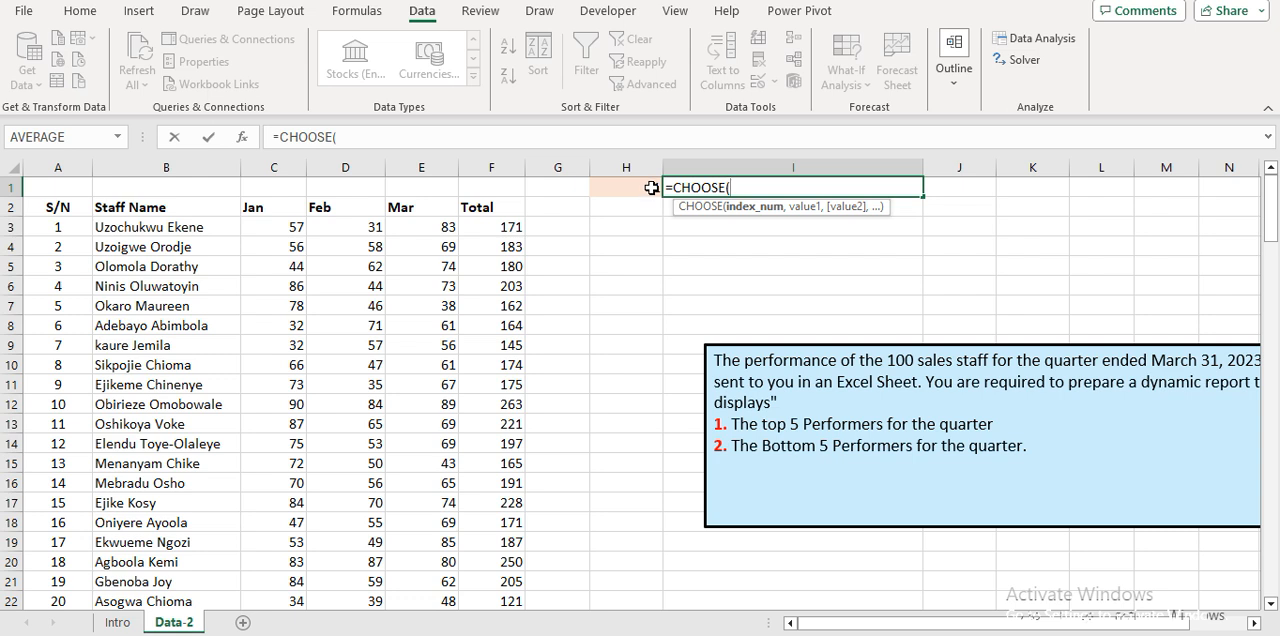
{"action": "left_click", "coordinate": [646, 188]}
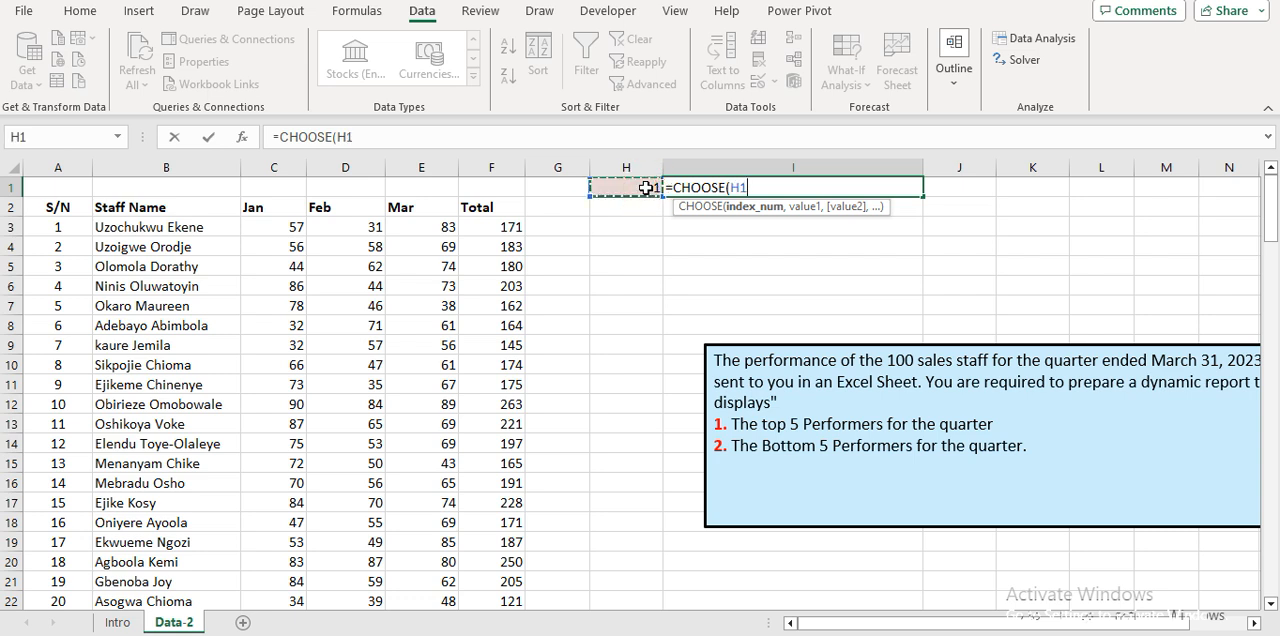
{"action": "type", "text": ","}
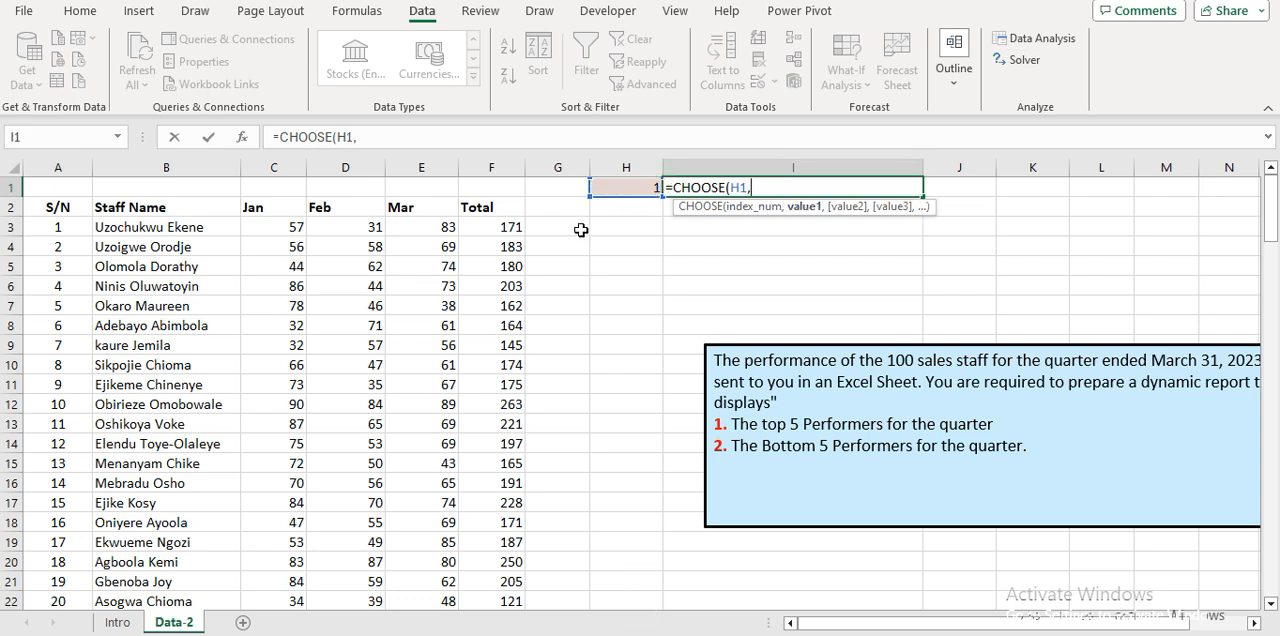
{"action": "type", "text": "\""}
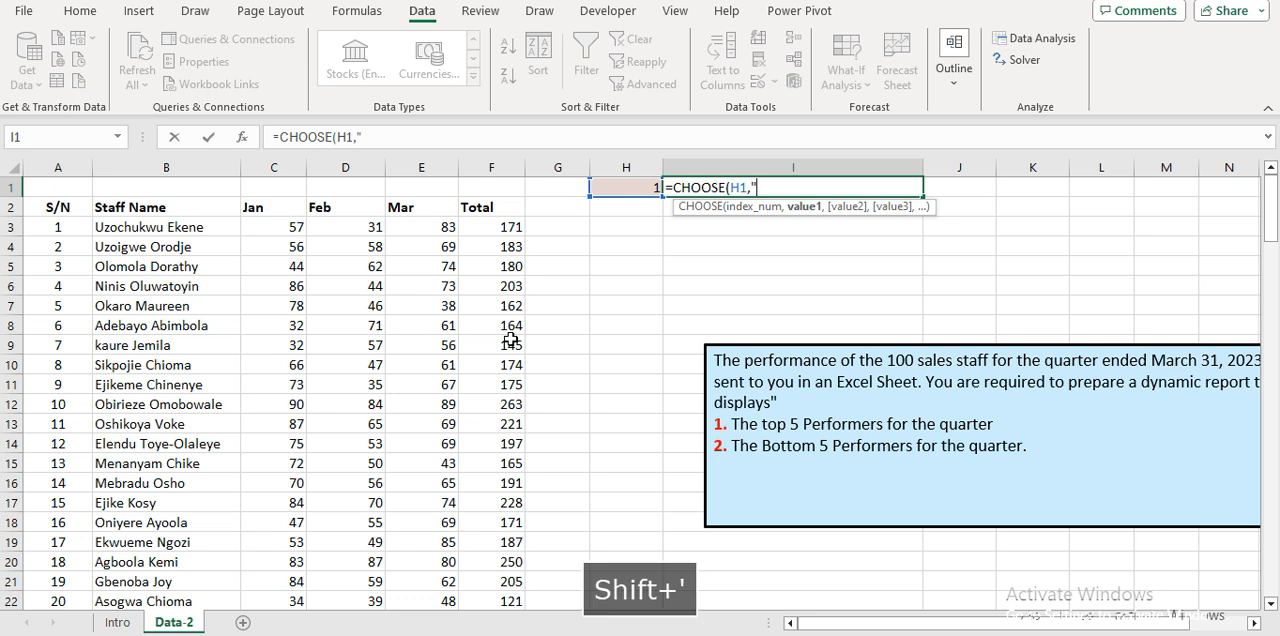
{"action": "type", "text": "TOP 5"}
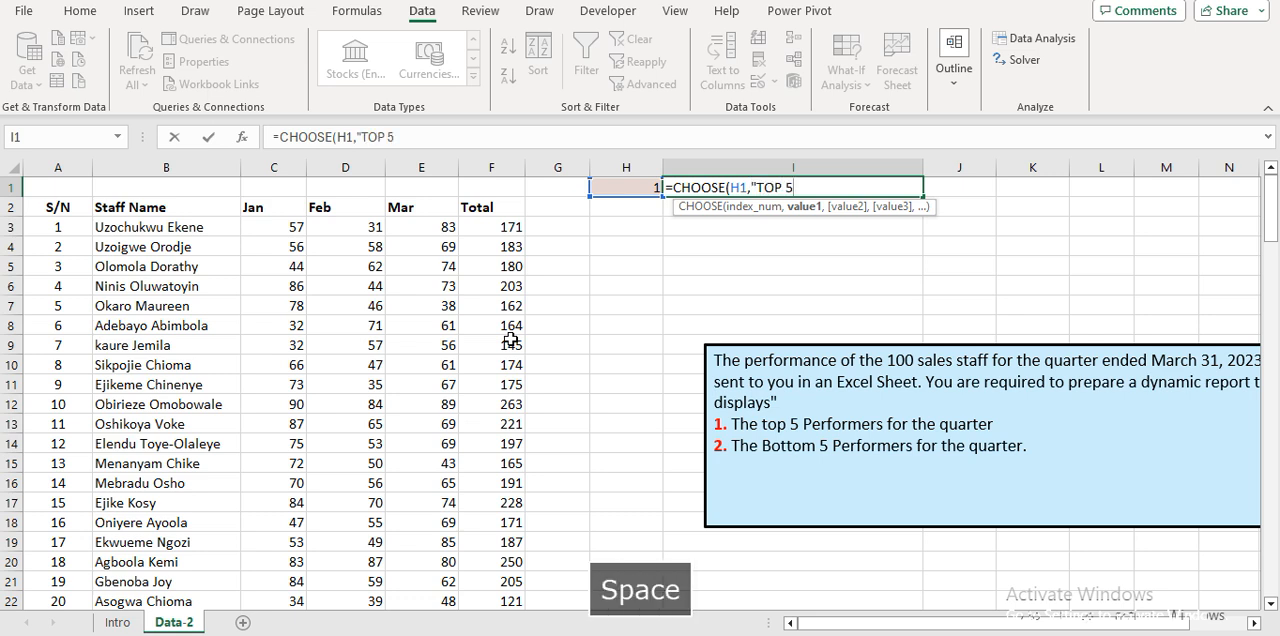
{"action": "type", "text": " PERFOR"}
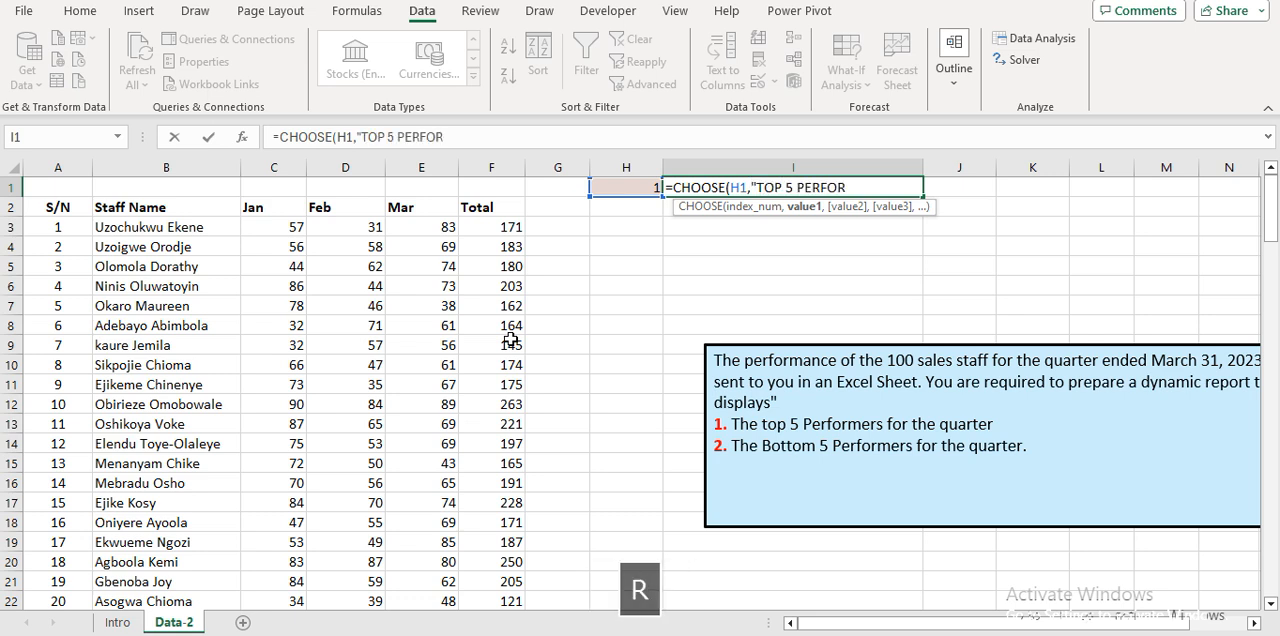
{"action": "type", "text": "MERS"}
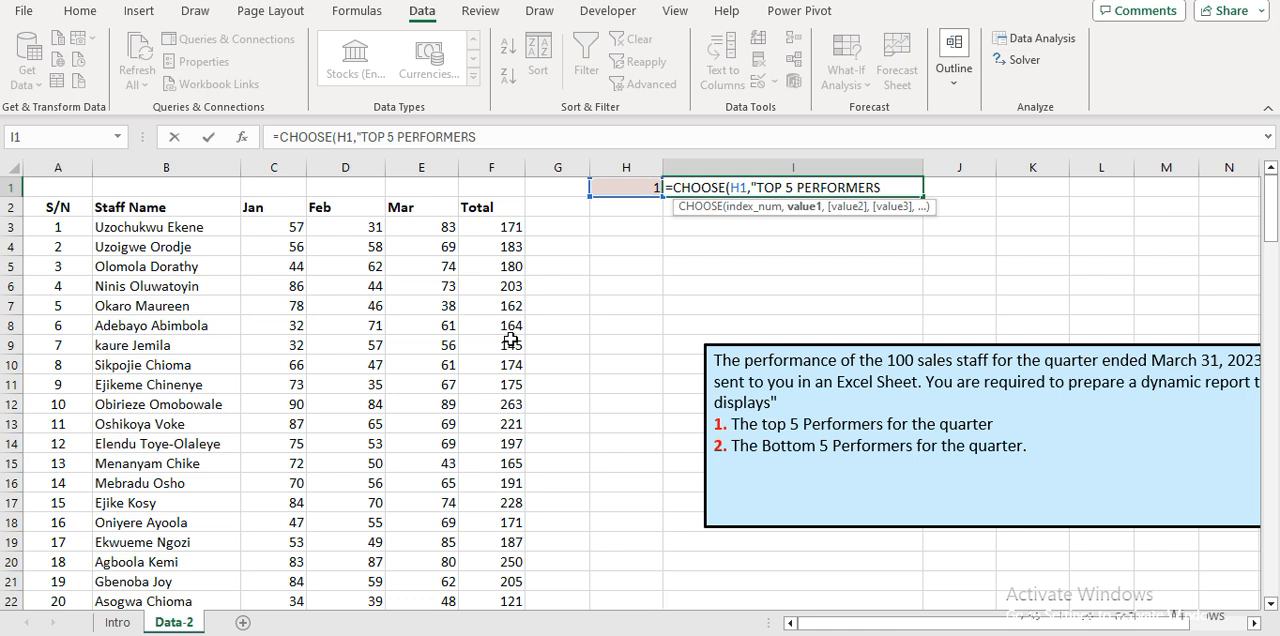
{"action": "type", "text": "\","}
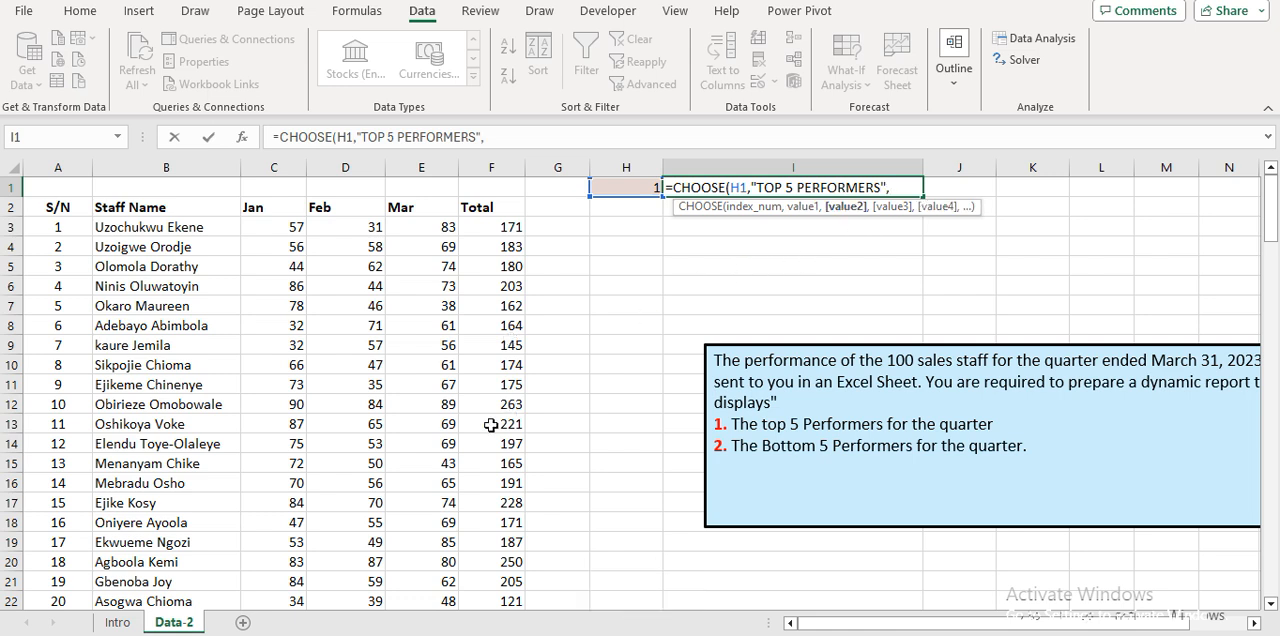
{"action": "type", "text": "\"BOOT"}
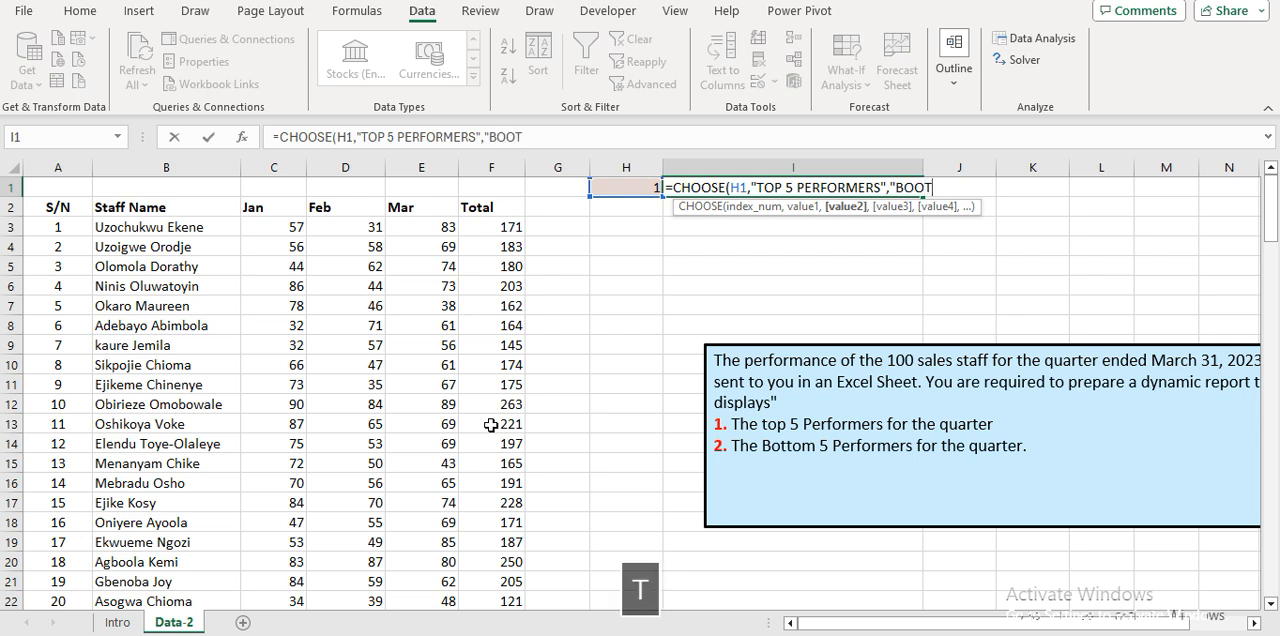
{"action": "type", "text": "OM 5 P"}
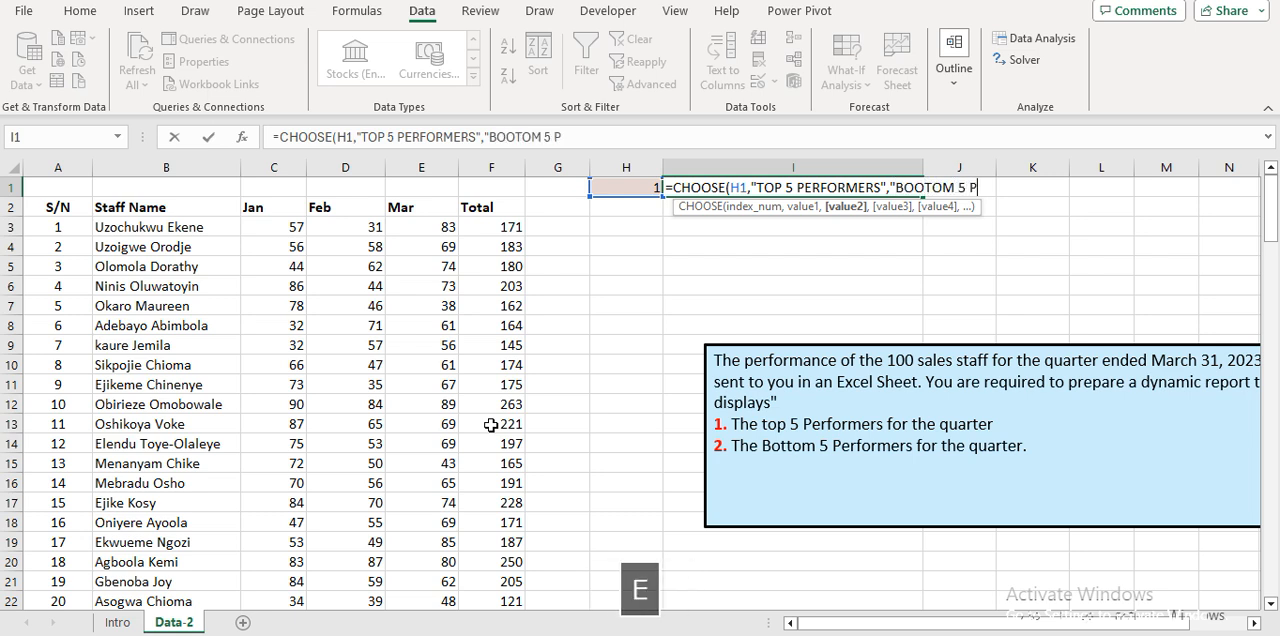
{"action": "type", "text": "ERFORN"}
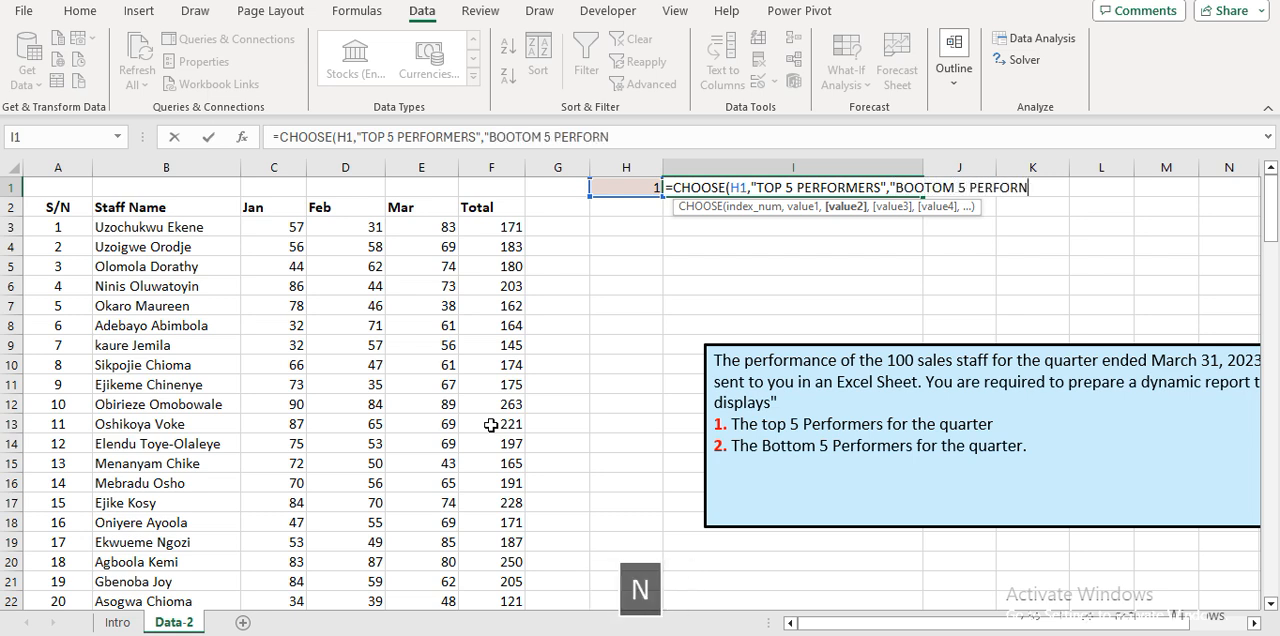
{"action": "key", "text": "BackSpace"}
{"action": "type", "text": "MERS"}
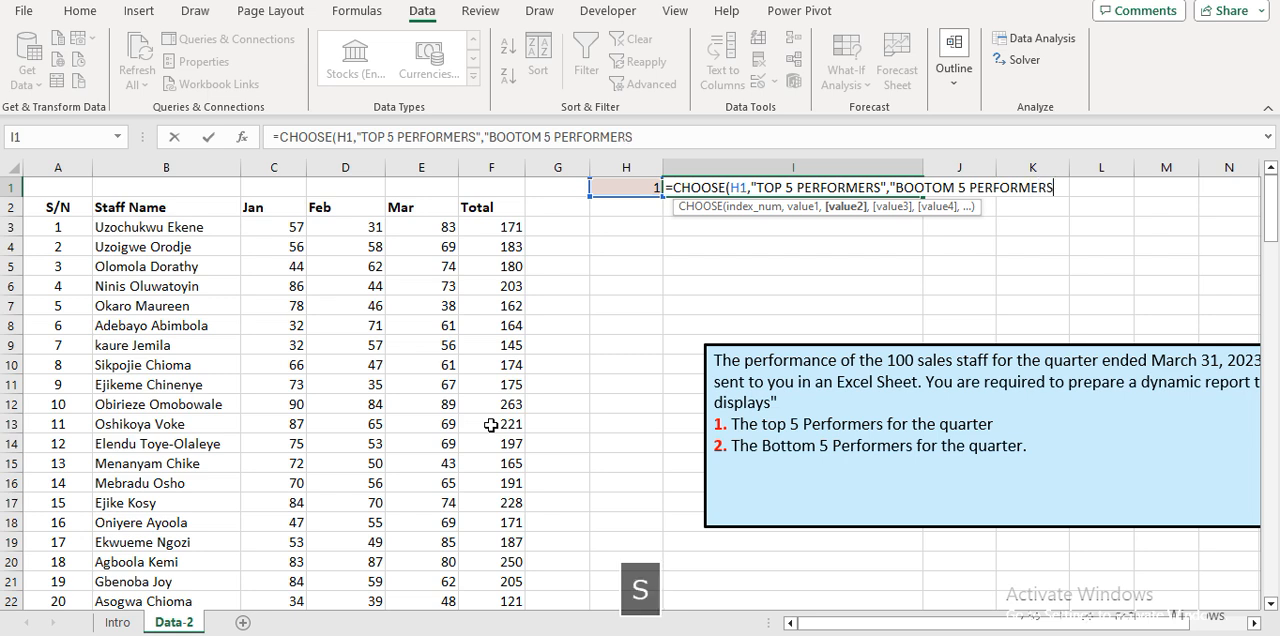
{"action": "type", "text": "\""}
{"action": "key", "text": "Return"}
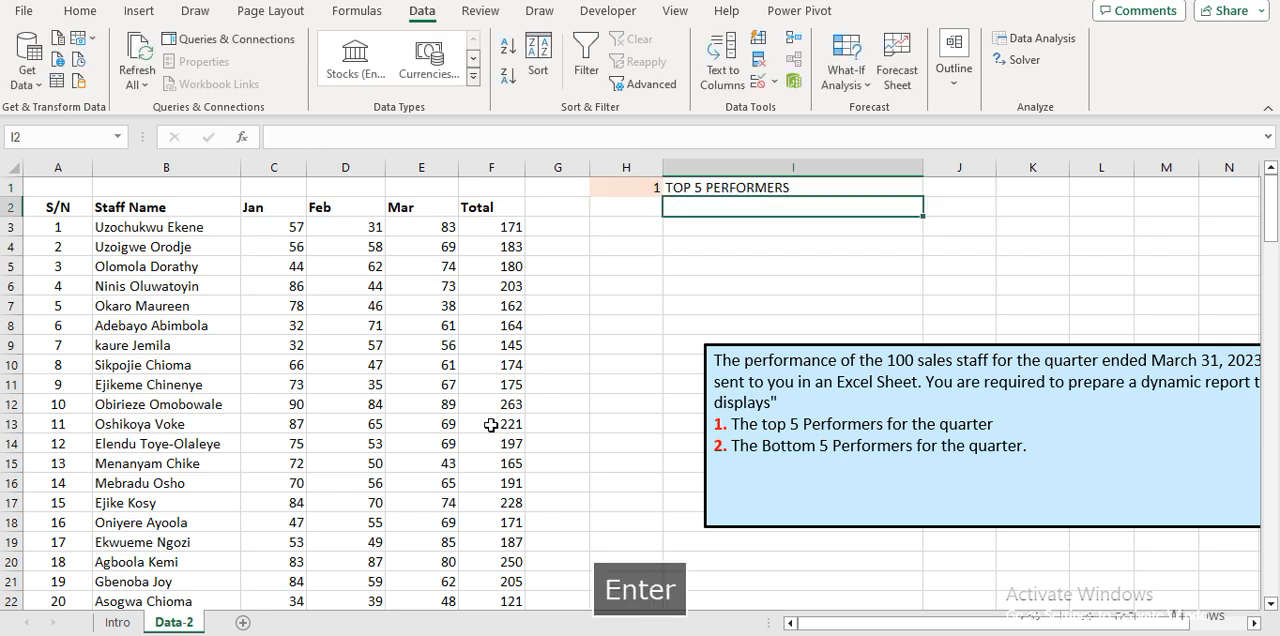
Center the CHOOSE heading horizontally in cell I1.
{"action": "key", "text": "Up"}
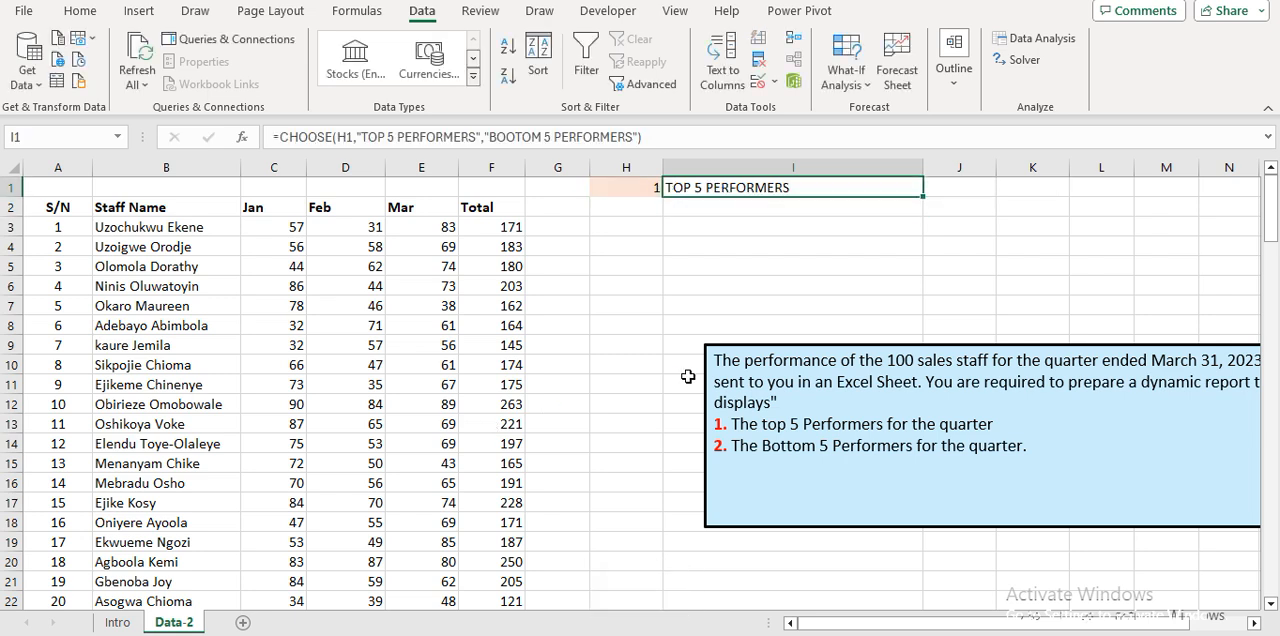
{"action": "left_click", "coordinate": [80, 11]}
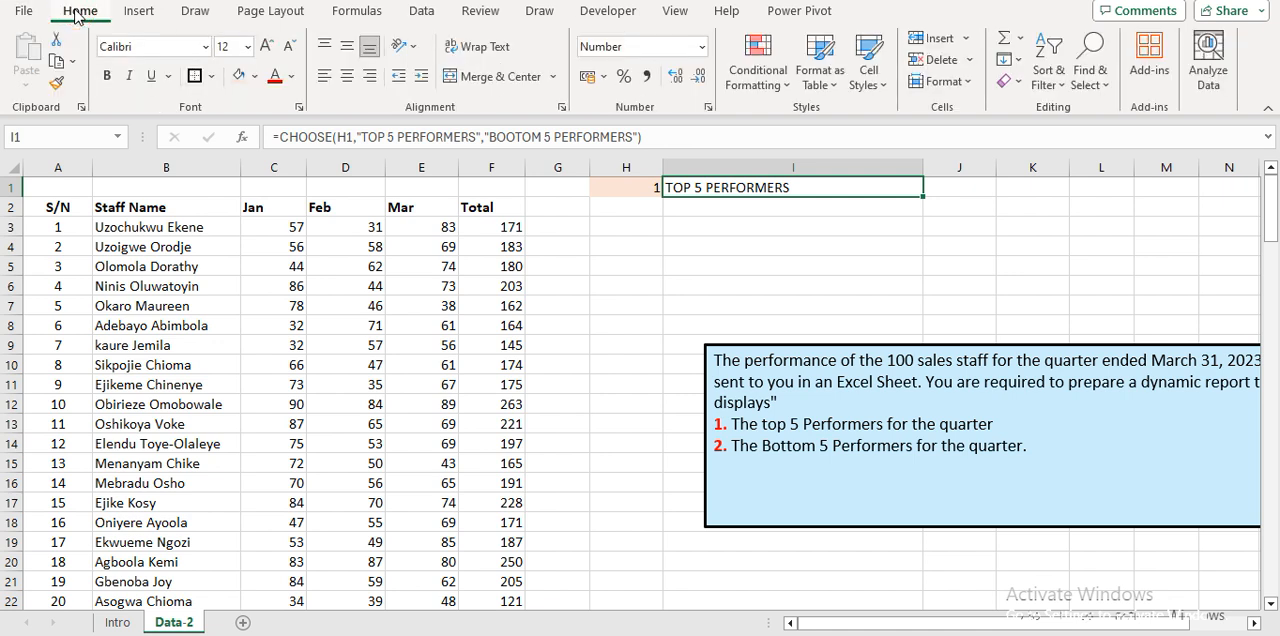
{"action": "left_click", "coordinate": [347, 76]}
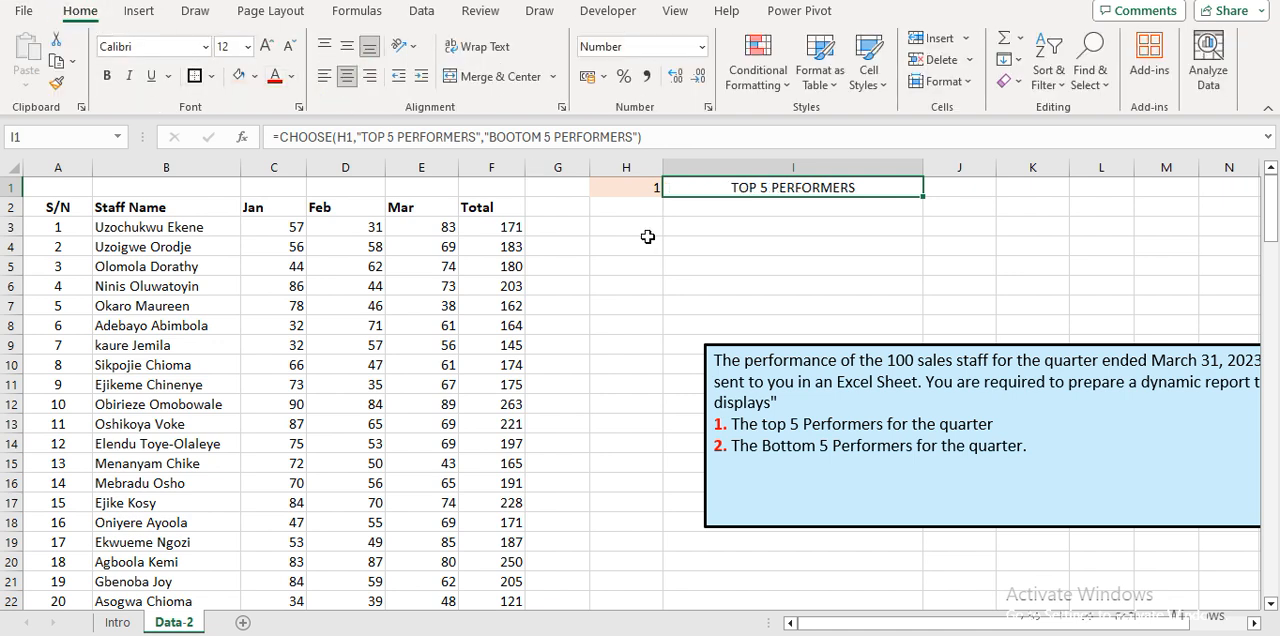
Choose 2 from the dropdown in H1 to test the heading formula.
{"action": "left_click", "coordinate": [625, 187]}
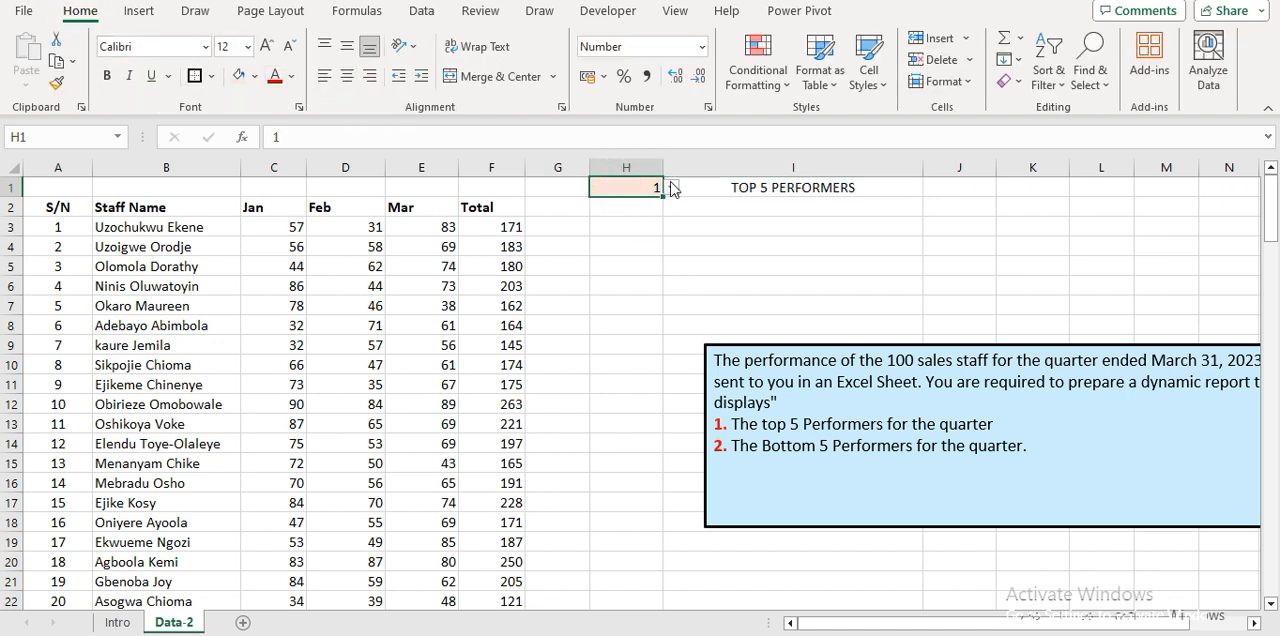
{"action": "left_click", "coordinate": [672, 190]}
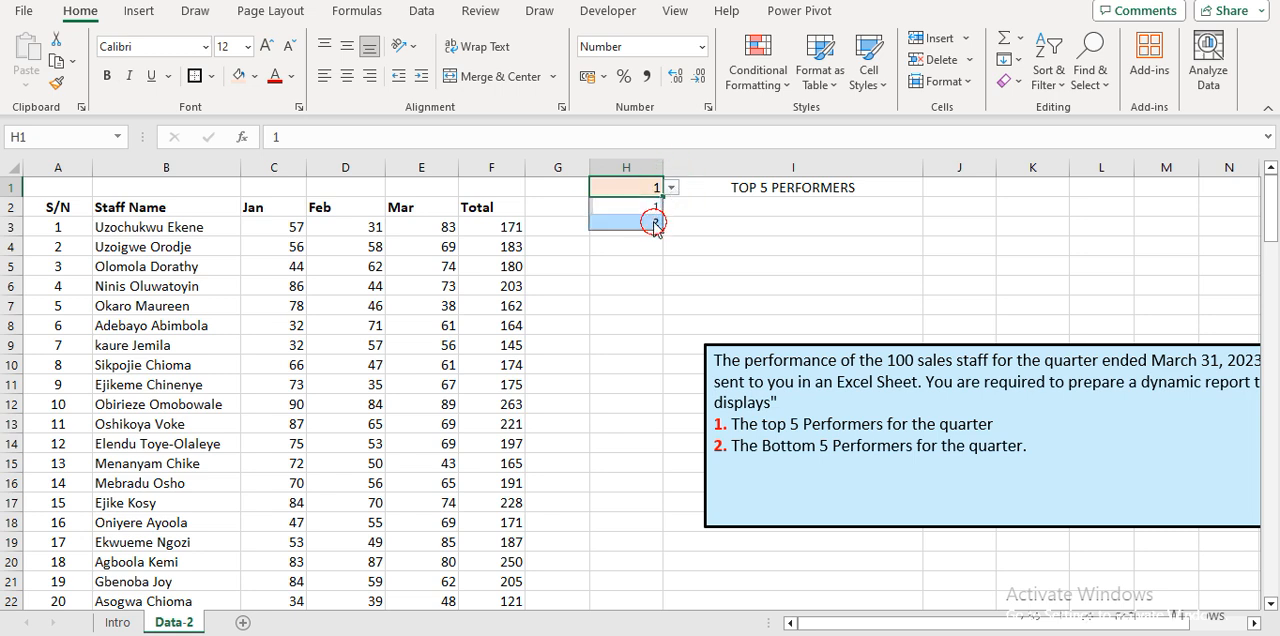
{"action": "left_click", "coordinate": [653, 221]}
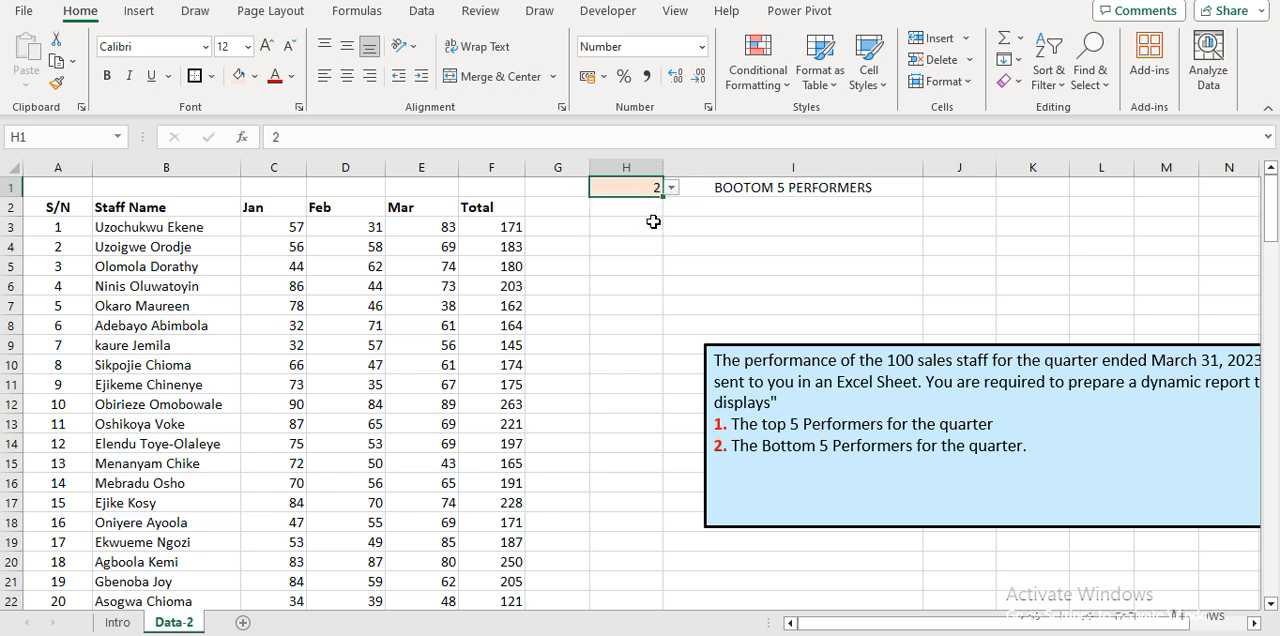
Format the heading in I1 as bold, size 16, with a red font color.
{"action": "left_click", "coordinate": [733, 187]}
{"action": "key", "text": "ctrl+b"}
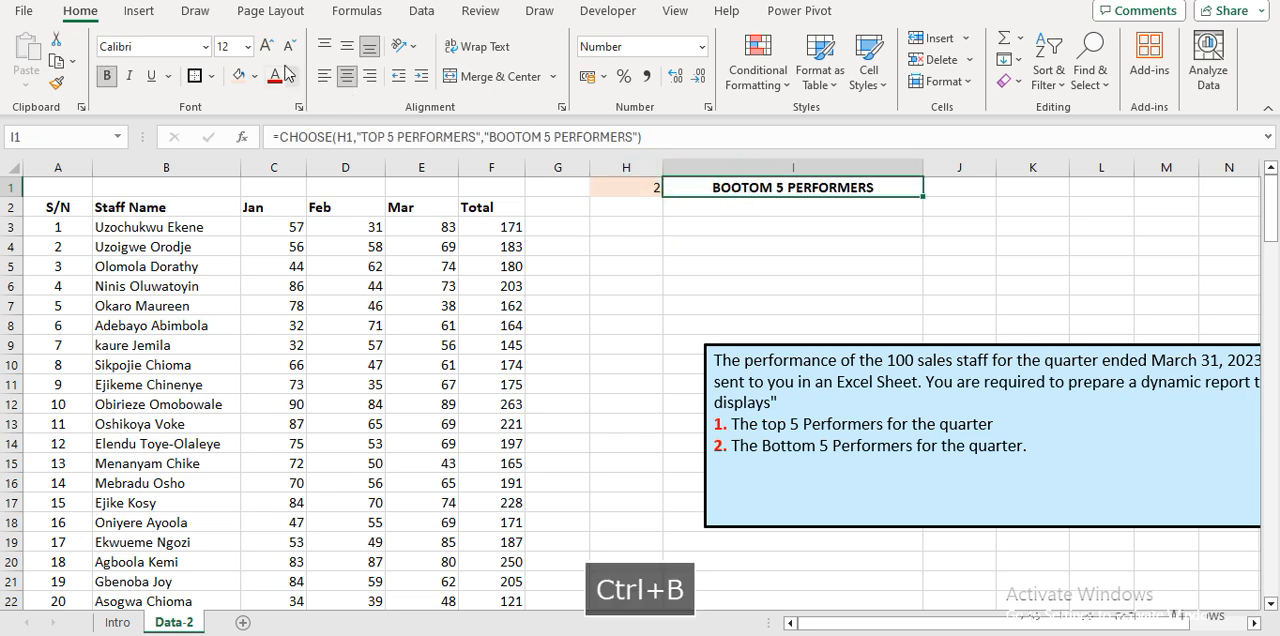
{"action": "left_click", "coordinate": [267, 47]}
{"action": "left_click", "coordinate": [267, 47]}
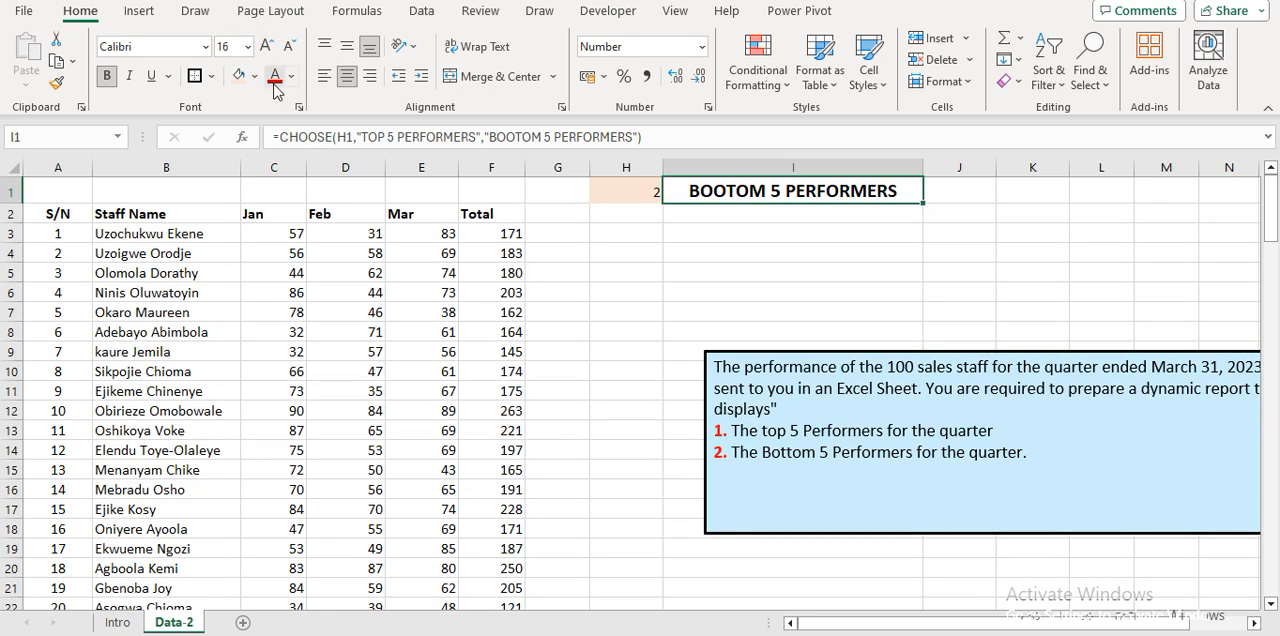
{"action": "left_click", "coordinate": [273, 76]}
{"action": "left_click", "coordinate": [684, 268]}
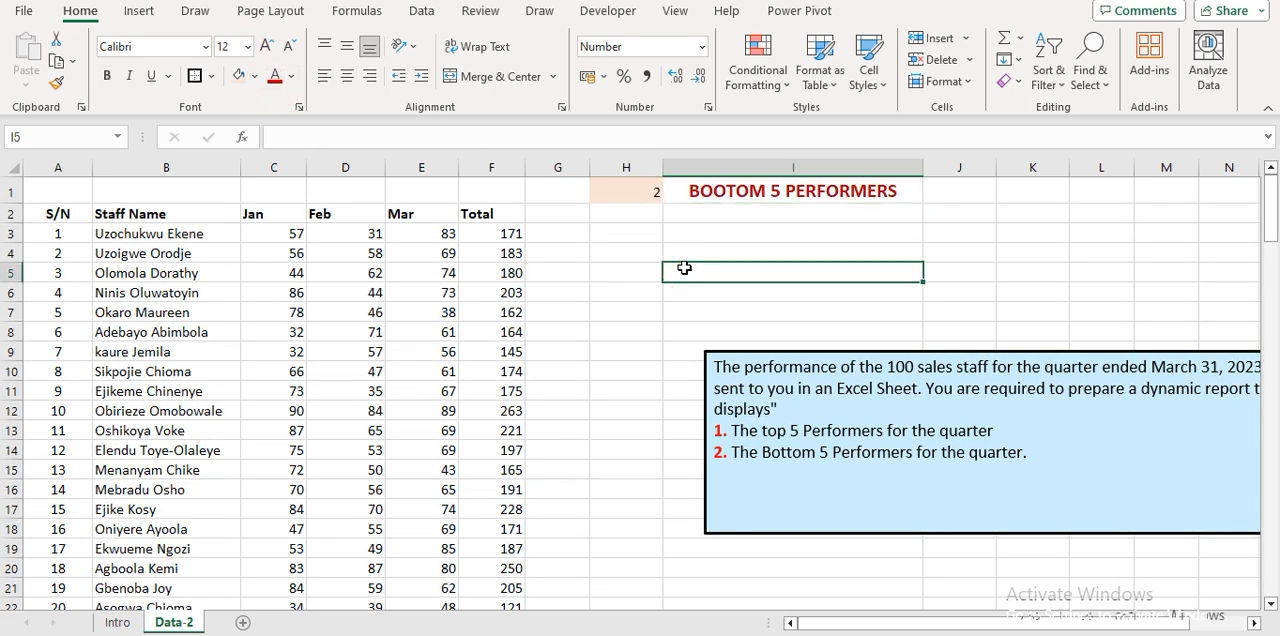
Set the dropdown in H1 back to 1.
{"action": "left_click", "coordinate": [652, 190]}
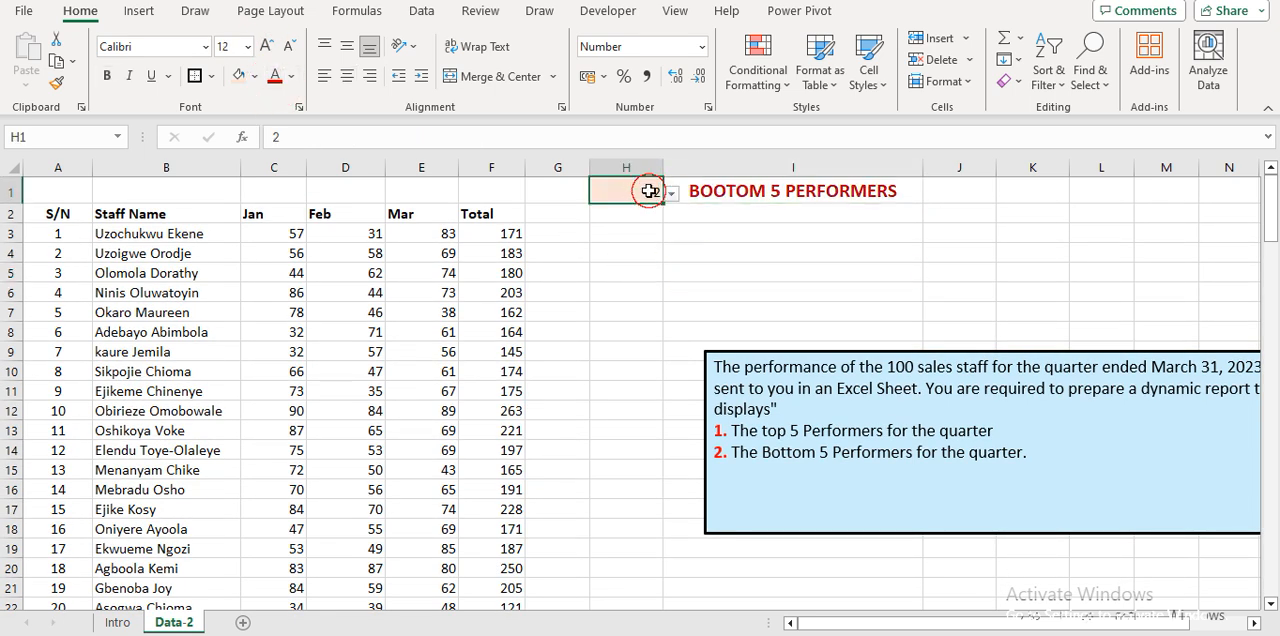
{"action": "left_click", "coordinate": [671, 194]}
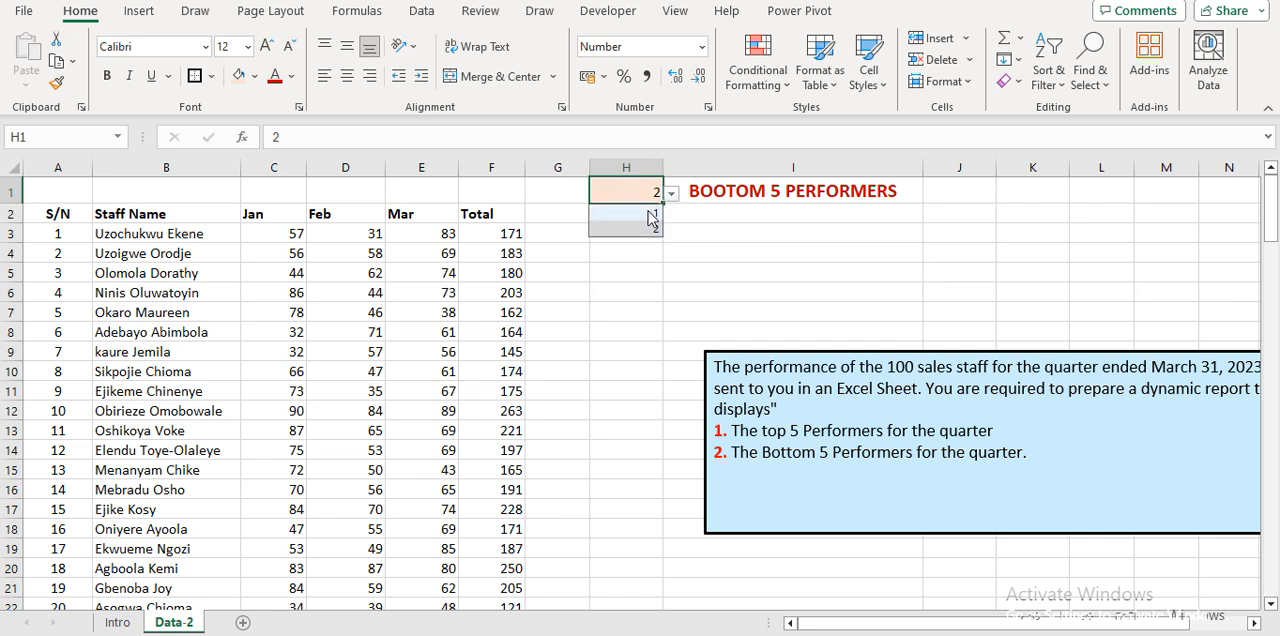
{"action": "left_click", "coordinate": [648, 211]}
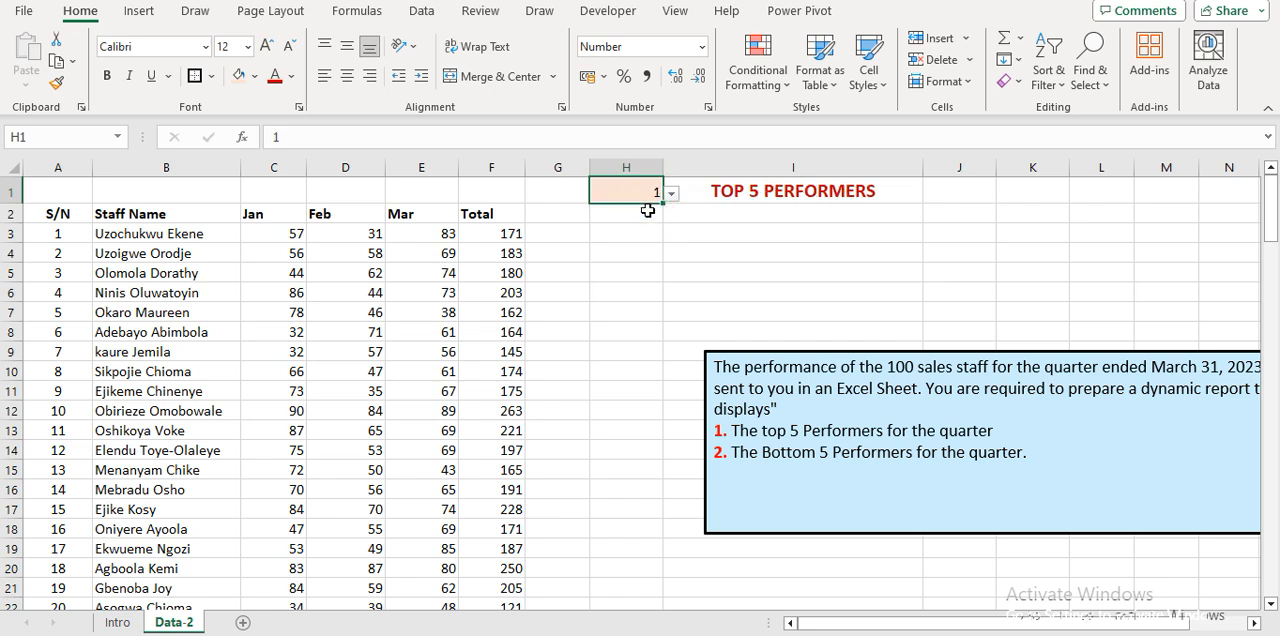
Enter the report headers S/N, STAFF NAMEW and SALES across cells H5 to J5.
{"action": "left_click", "coordinate": [641, 271]}
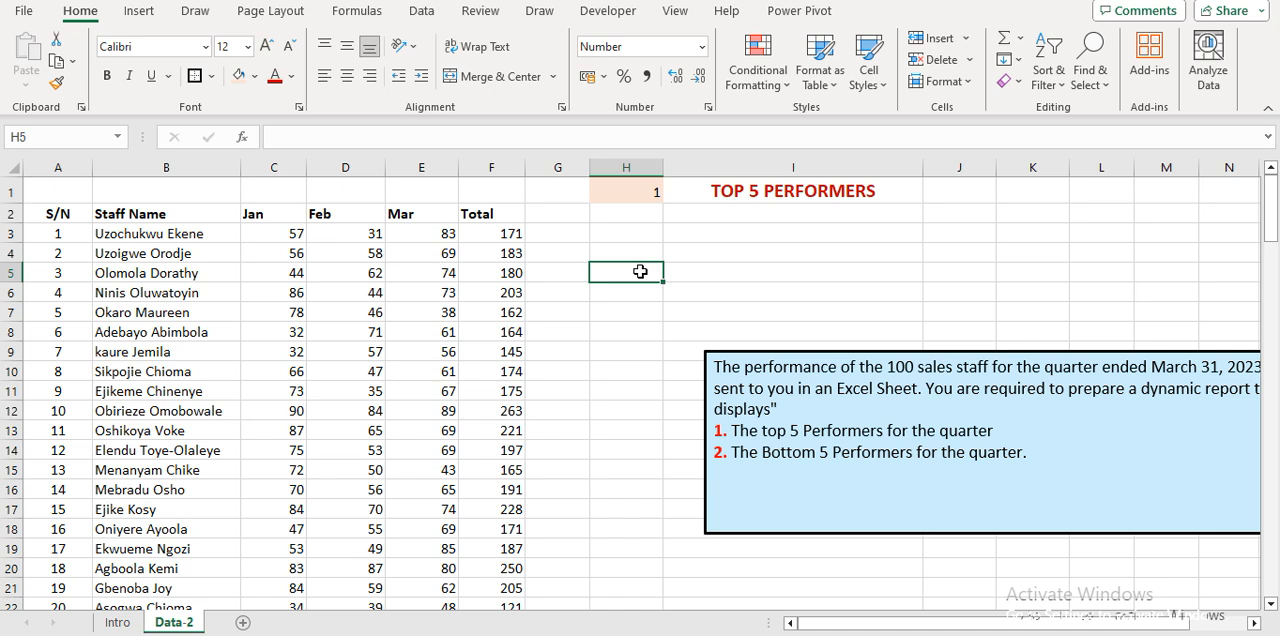
{"action": "type", "text": "S/N"}
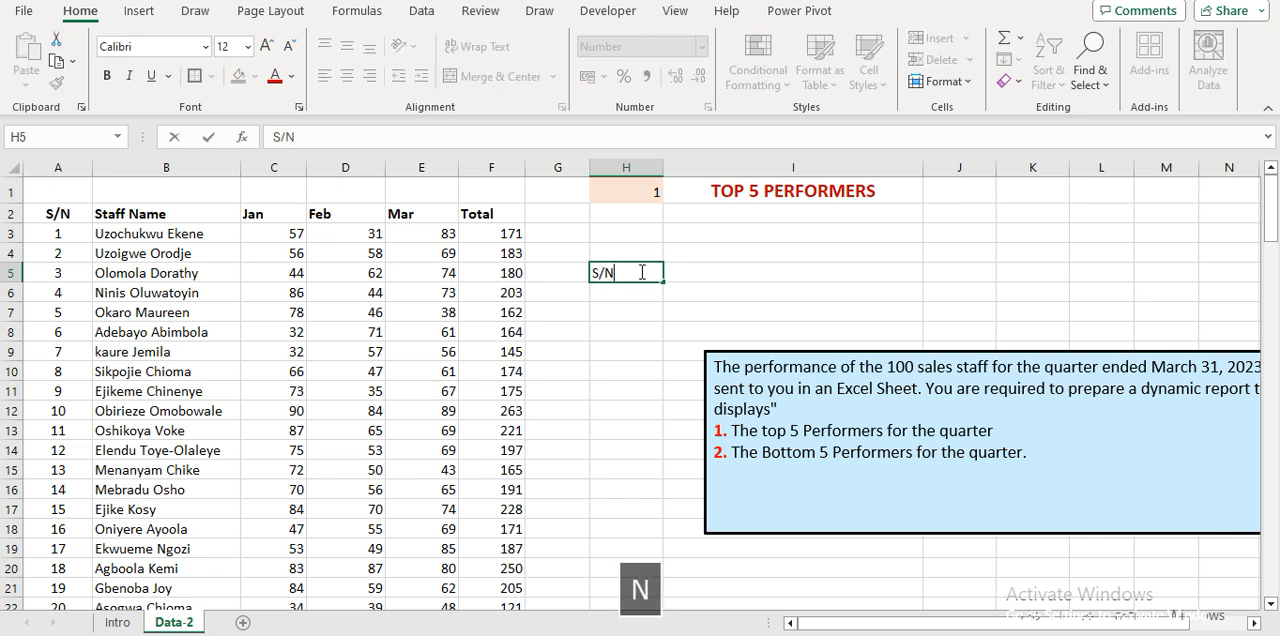
{"action": "key", "text": "Right"}
{"action": "type", "text": "STAFF NAMEW"}
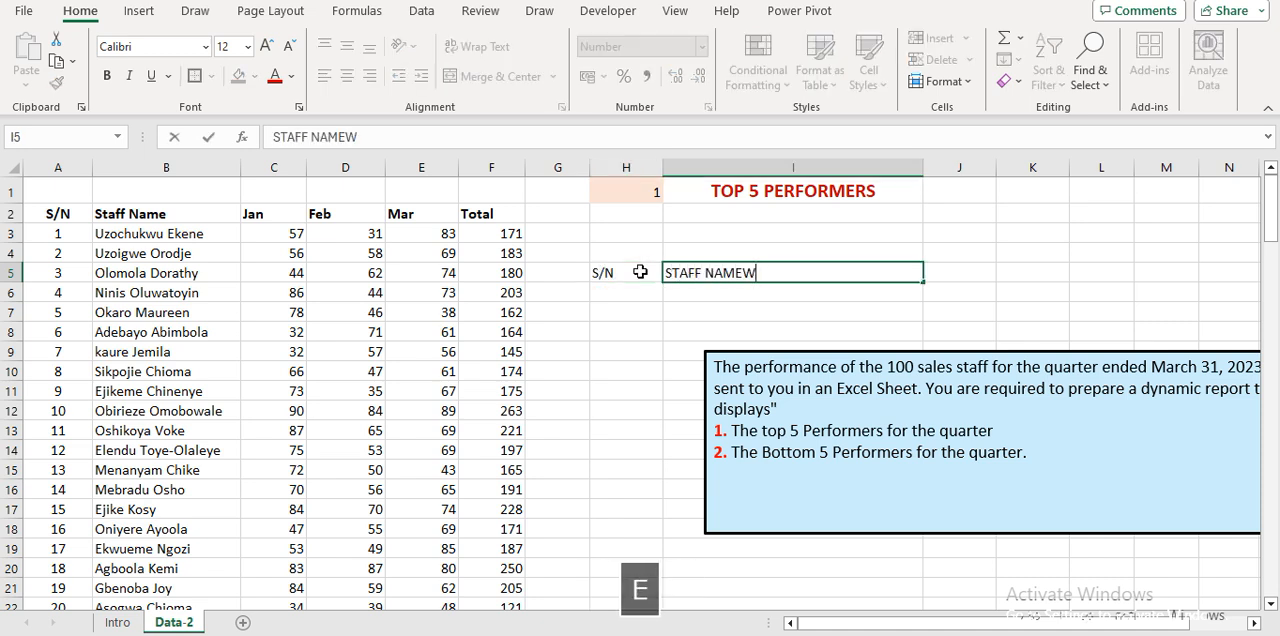
{"action": "key", "text": "Right"}
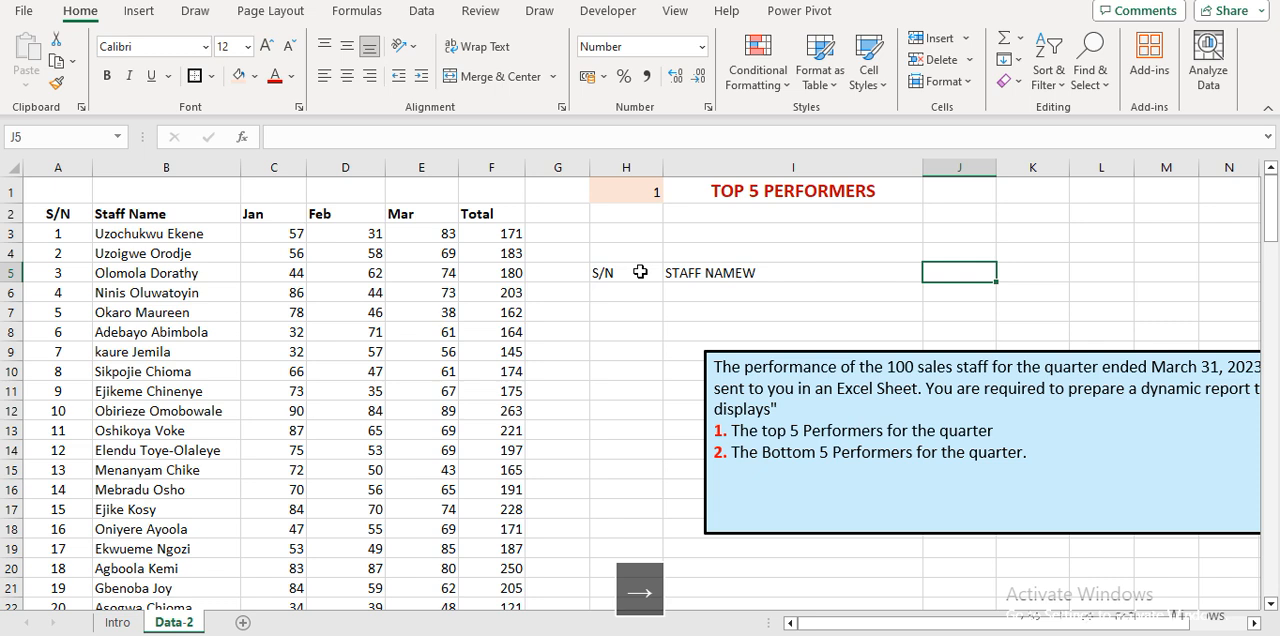
{"action": "type", "text": "S"}
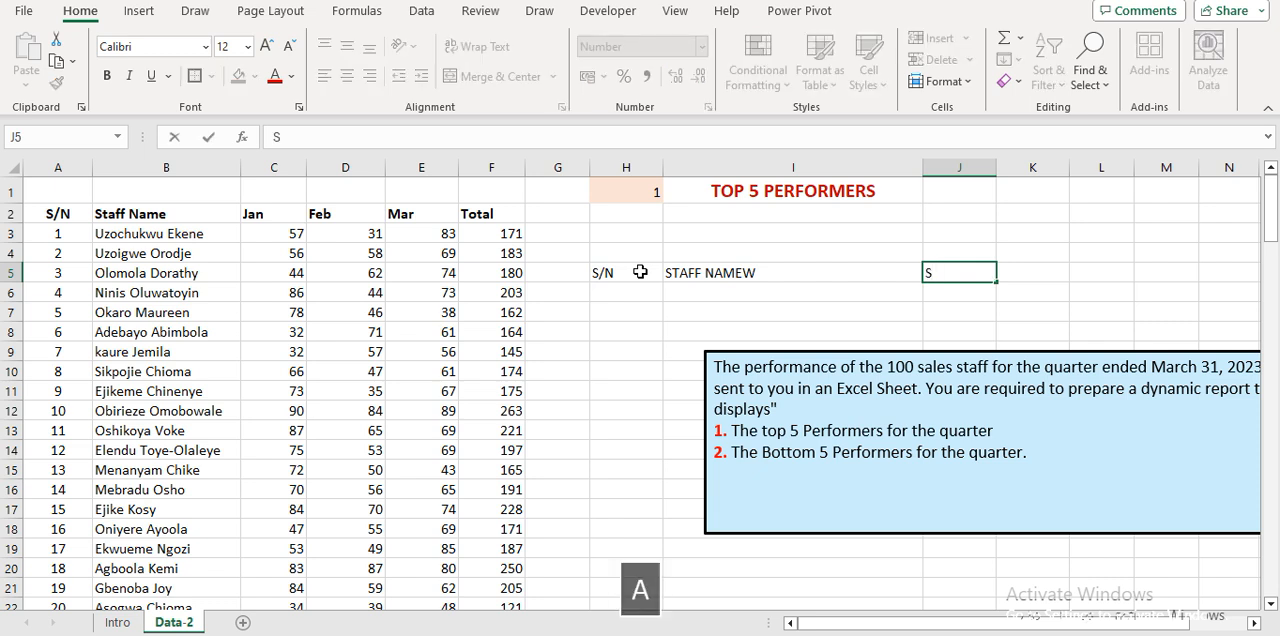
{"action": "type", "text": "ALES"}
{"action": "key", "text": "Return"}
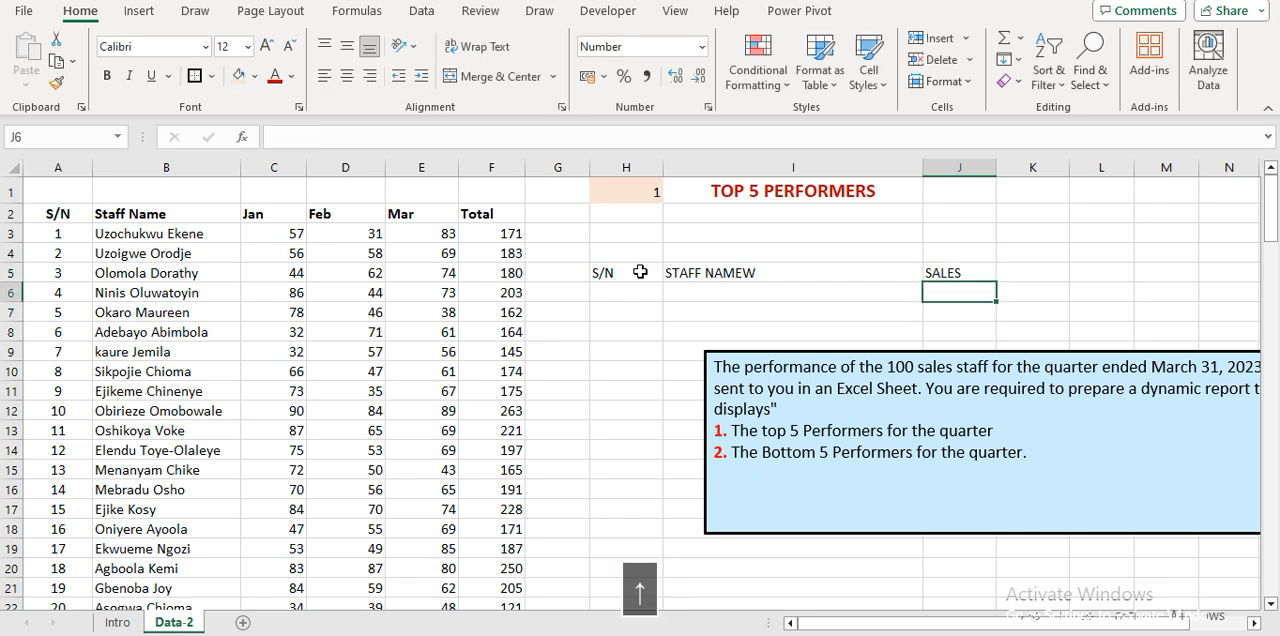
Correct the header in I5 to read STAFF NAME.
{"action": "key", "text": "Up"}
{"action": "key", "text": "Left"}
{"action": "key", "text": "Left"}
{"action": "key", "text": "Right"}
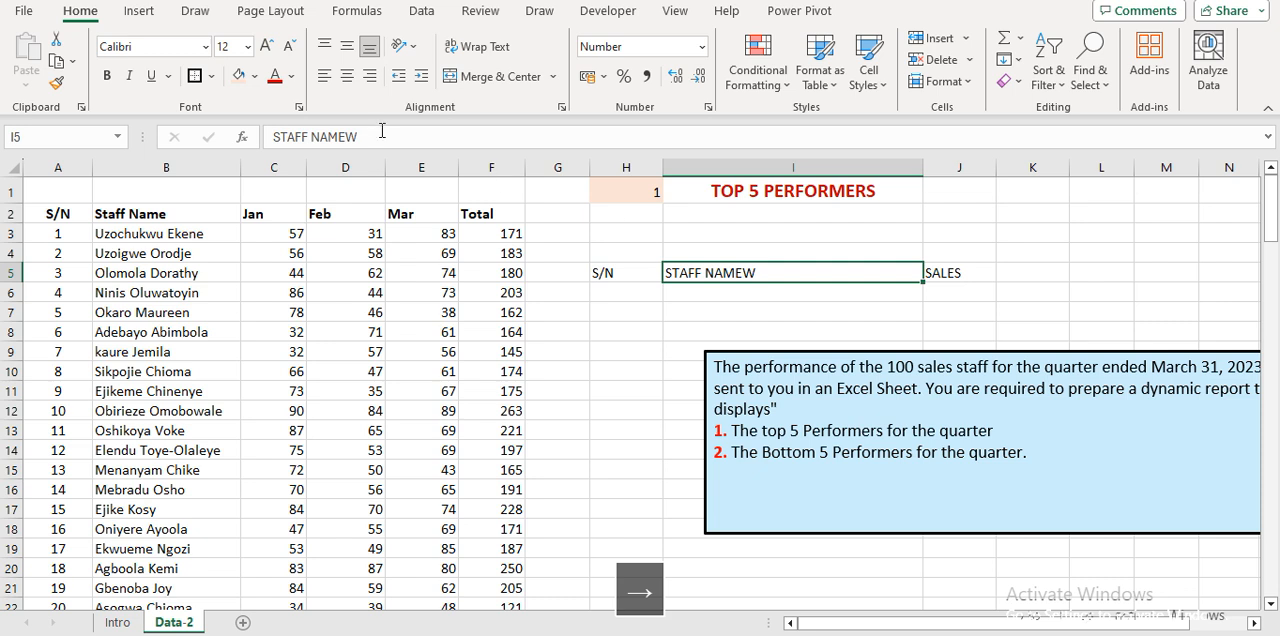
{"action": "left_click", "coordinate": [378, 138]}
{"action": "key", "text": "BackSpace"}
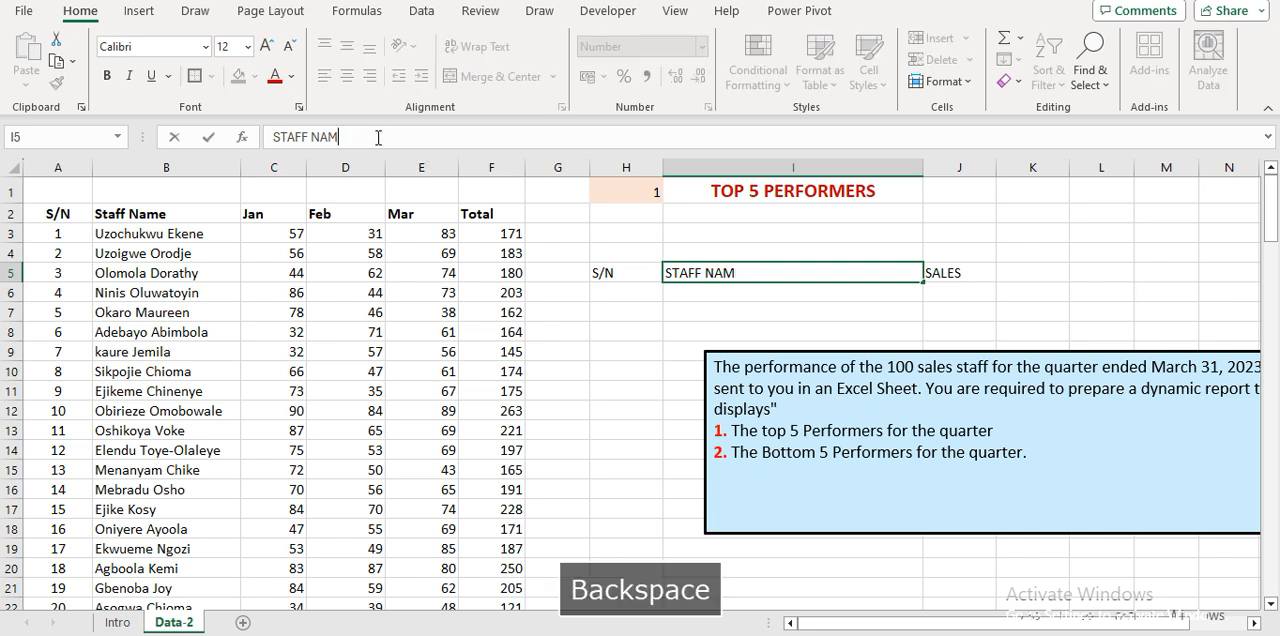
{"action": "type", "text": "E"}
{"action": "key", "text": "Return"}
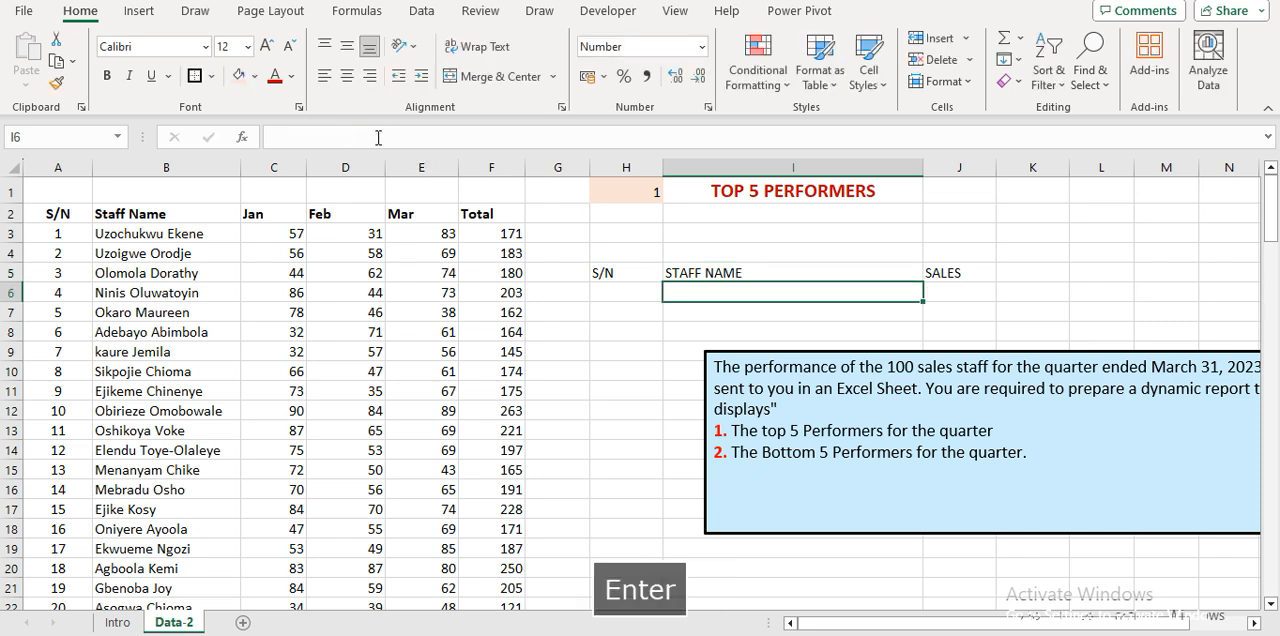
Make the report headers in H5 to J5 bold and center them.
{"action": "key", "text": "Up"}
{"action": "key", "text": "Left"}
{"action": "key", "text": "shift+Right"}
{"action": "key", "text": "shift+Right"}
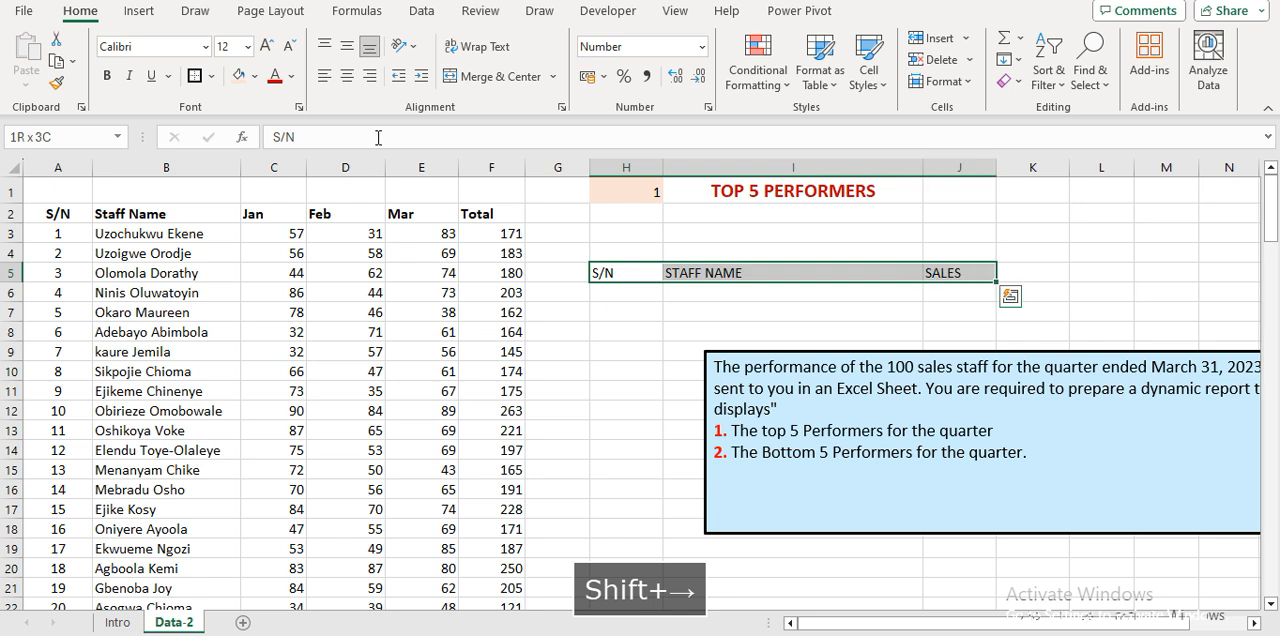
{"action": "key", "text": "ctrl+b"}
{"action": "key", "text": "alt"}
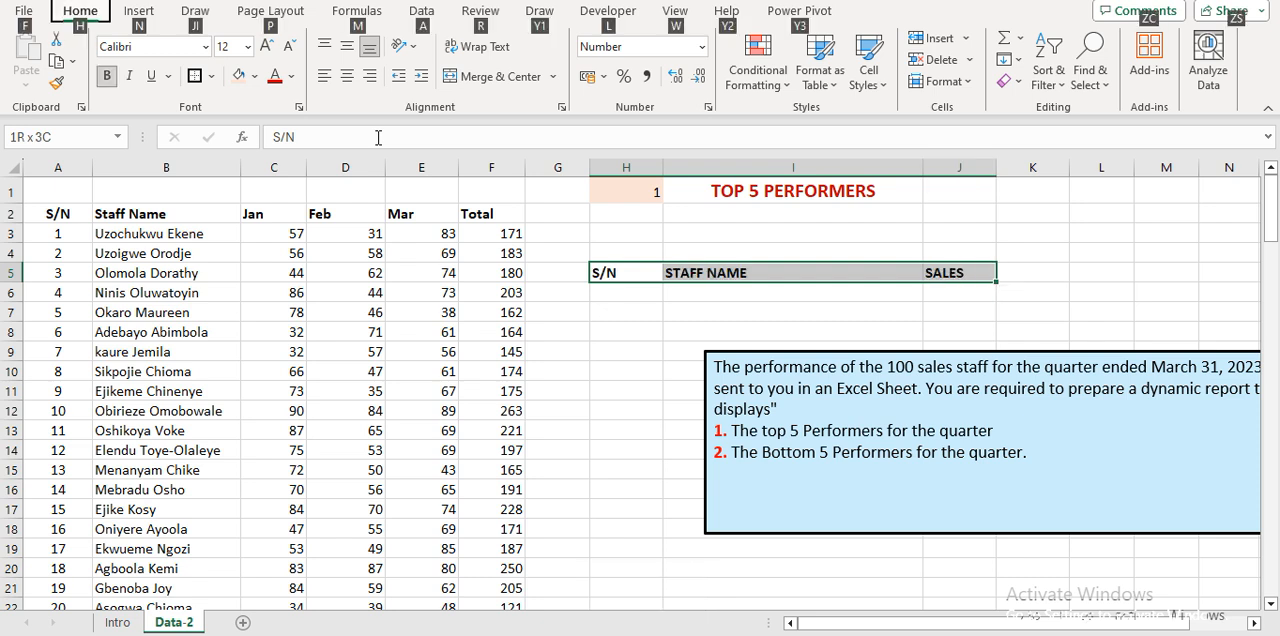
{"action": "key", "text": "h"}
{"action": "key", "text": "a"}
{"action": "key", "text": "c"}
Enter the serial numbers 1 to 5 down cells H6 to H10.
{"action": "key", "text": "Down"}
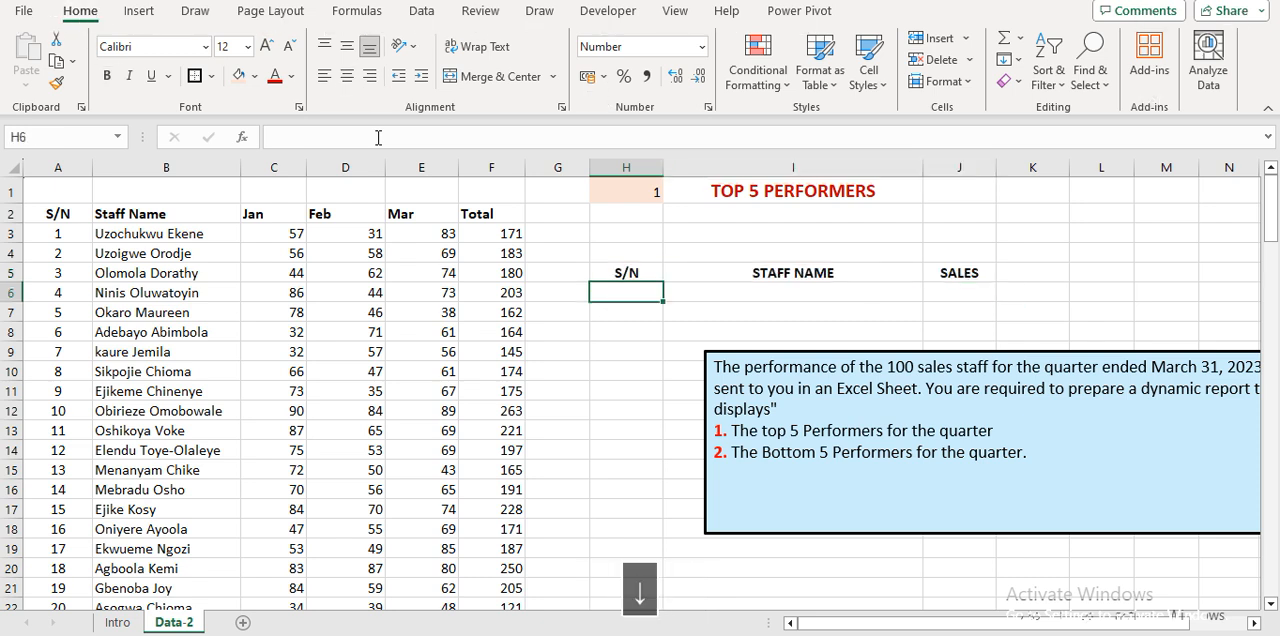
{"action": "type", "text": "1 2 3 4 5"}
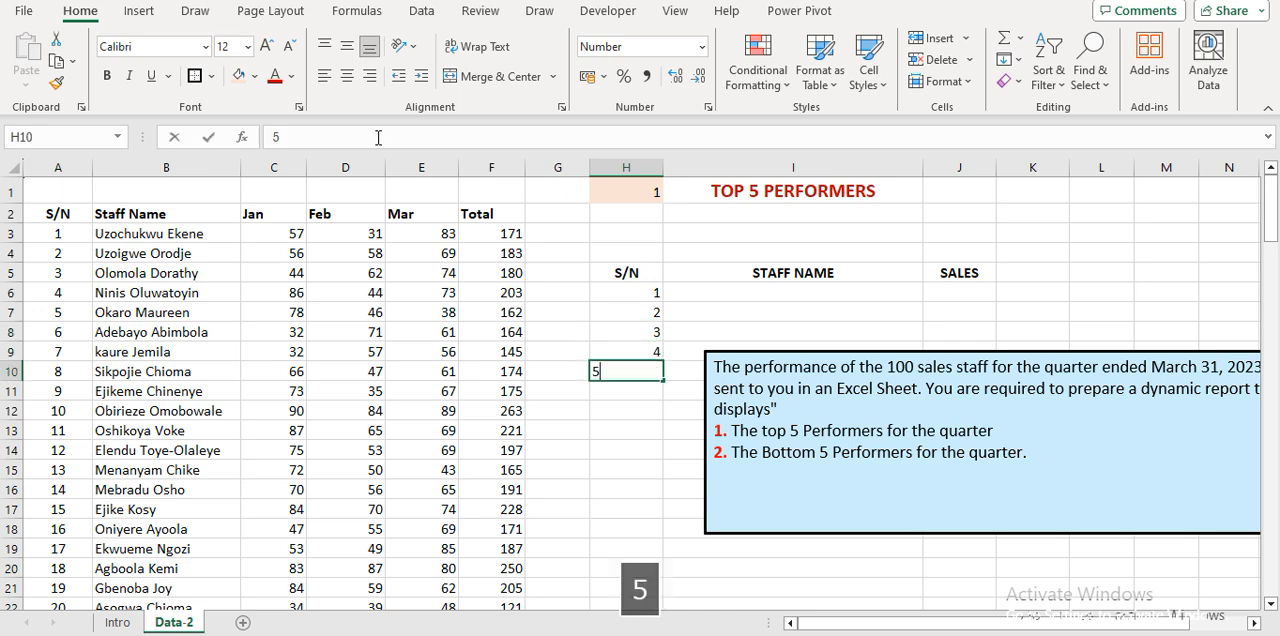
{"action": "key", "text": "Return"}
{"action": "key", "text": "Up"}
{"action": "key", "text": "Up"}
{"action": "key", "text": "Up"}
{"action": "key", "text": "Up"}
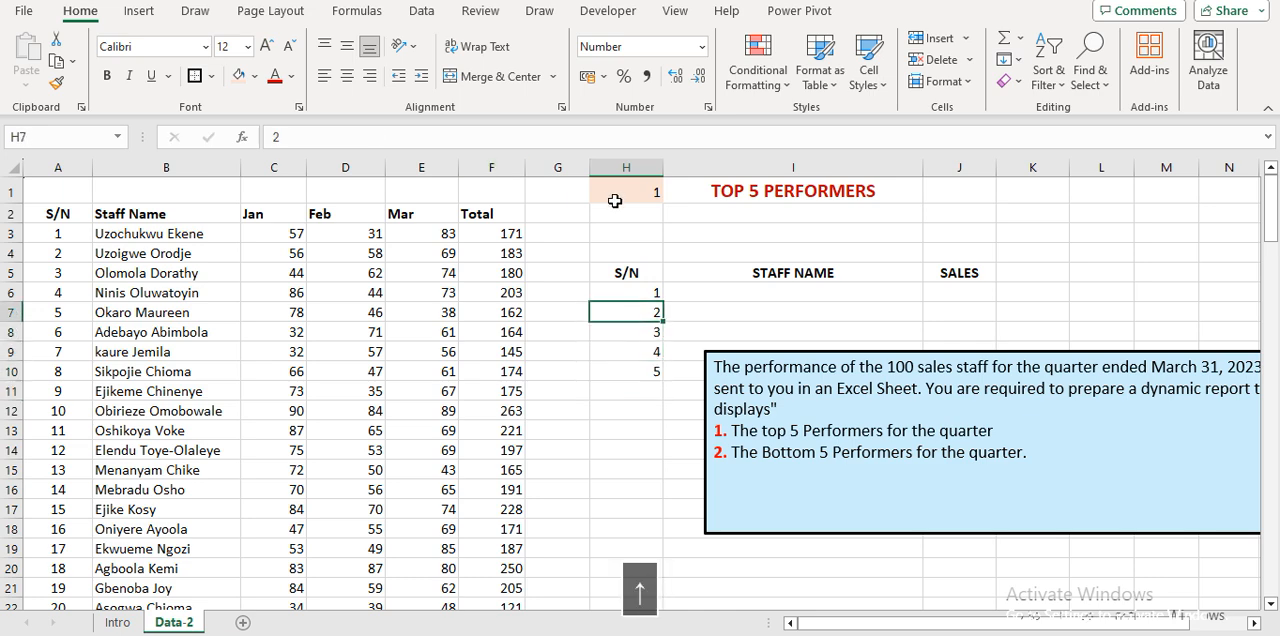
Move the blue instruction text box off the report columns so it starts below row 12 over columns B to I.
{"action": "left_click", "coordinate": [758, 436]}
{"action": "left_click_drag", "start_coordinate": [706, 361], "coordinate": [184, 425]}
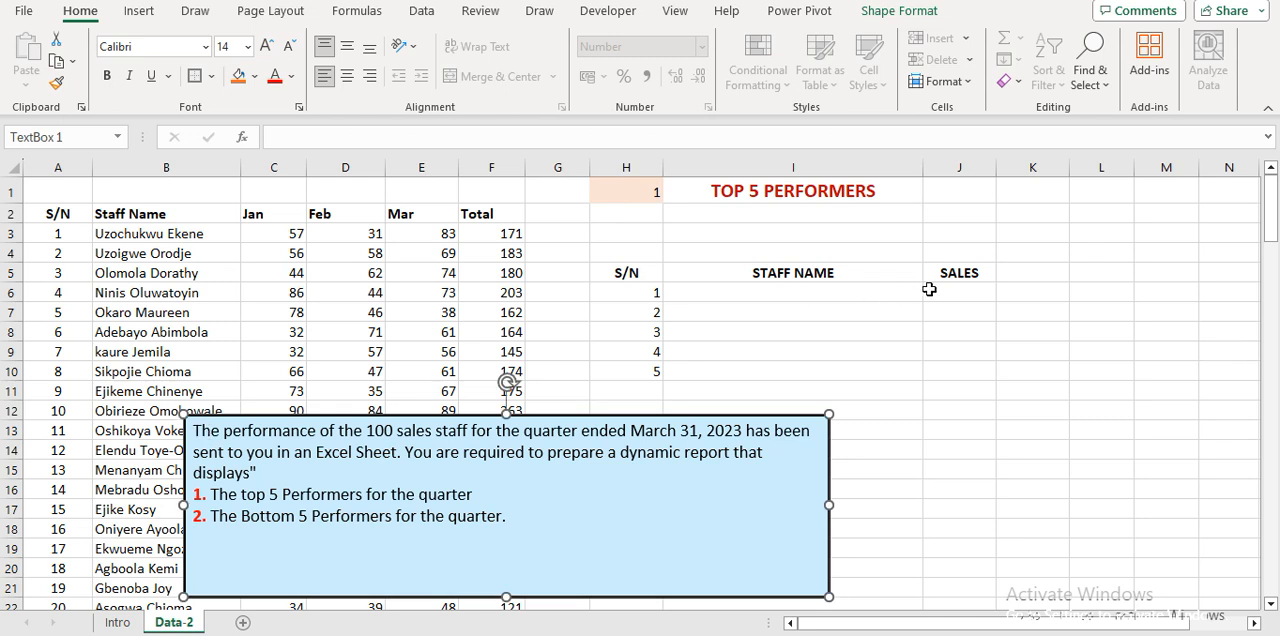
Start a CHOOSE formula in J6 with the absolute reference $H$1 as its index number.
{"action": "left_click", "coordinate": [933, 289]}
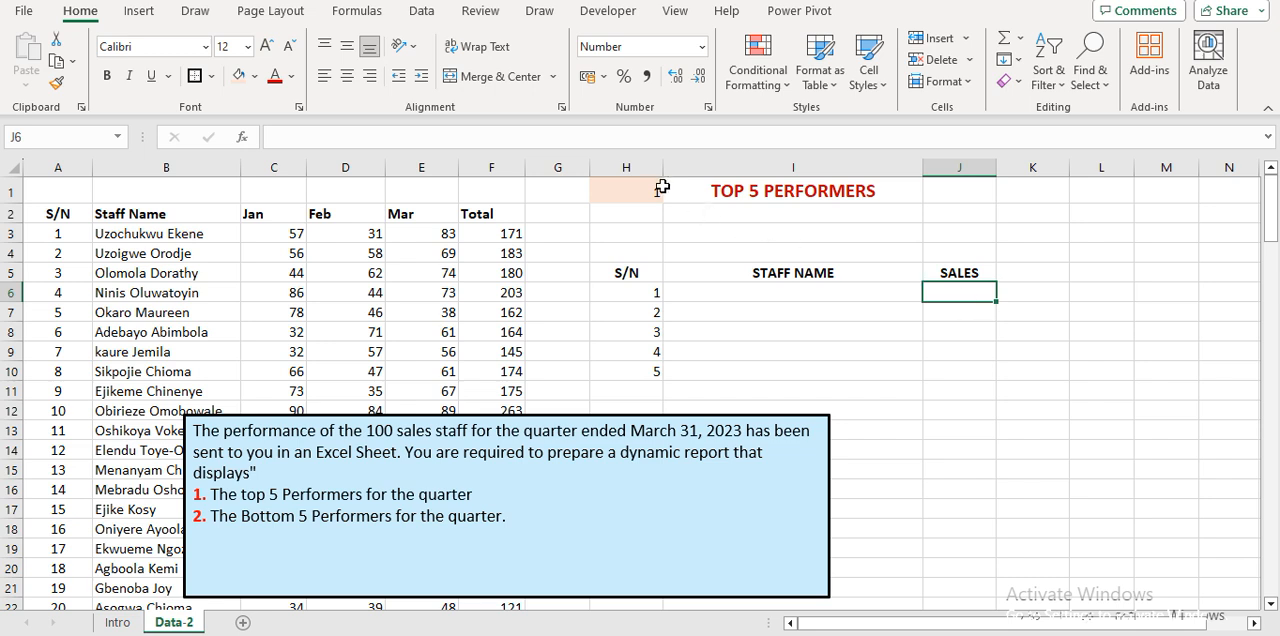
{"action": "type", "text": "=CHOO"}
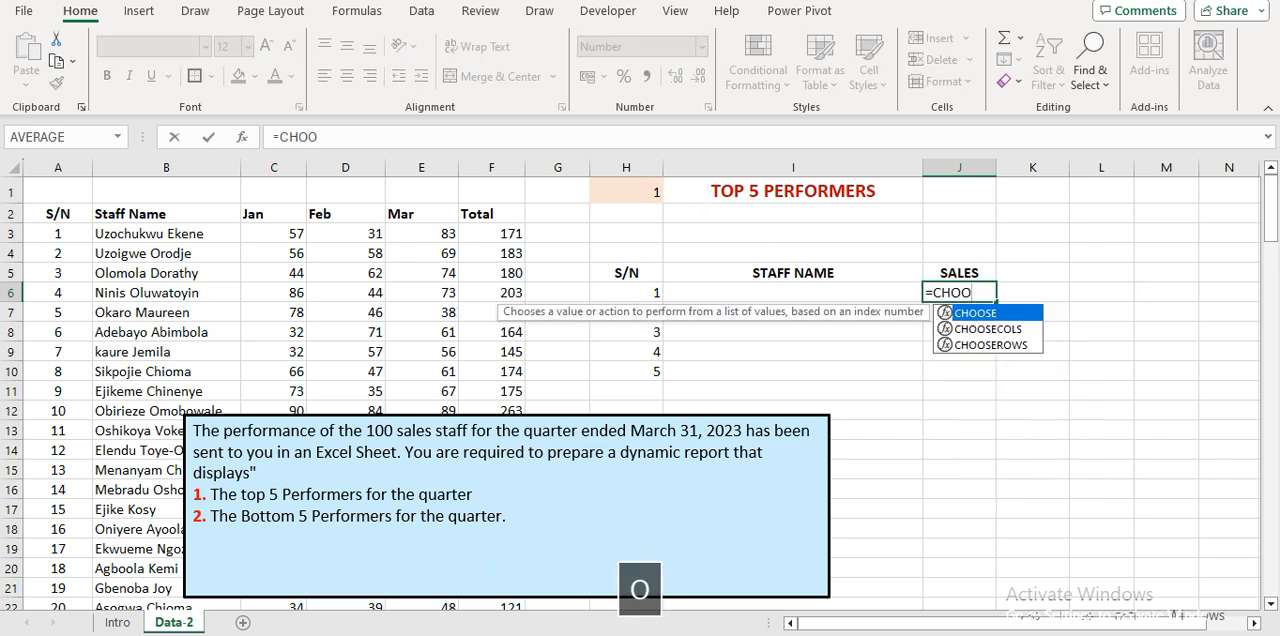
{"action": "key", "text": "Tab"}
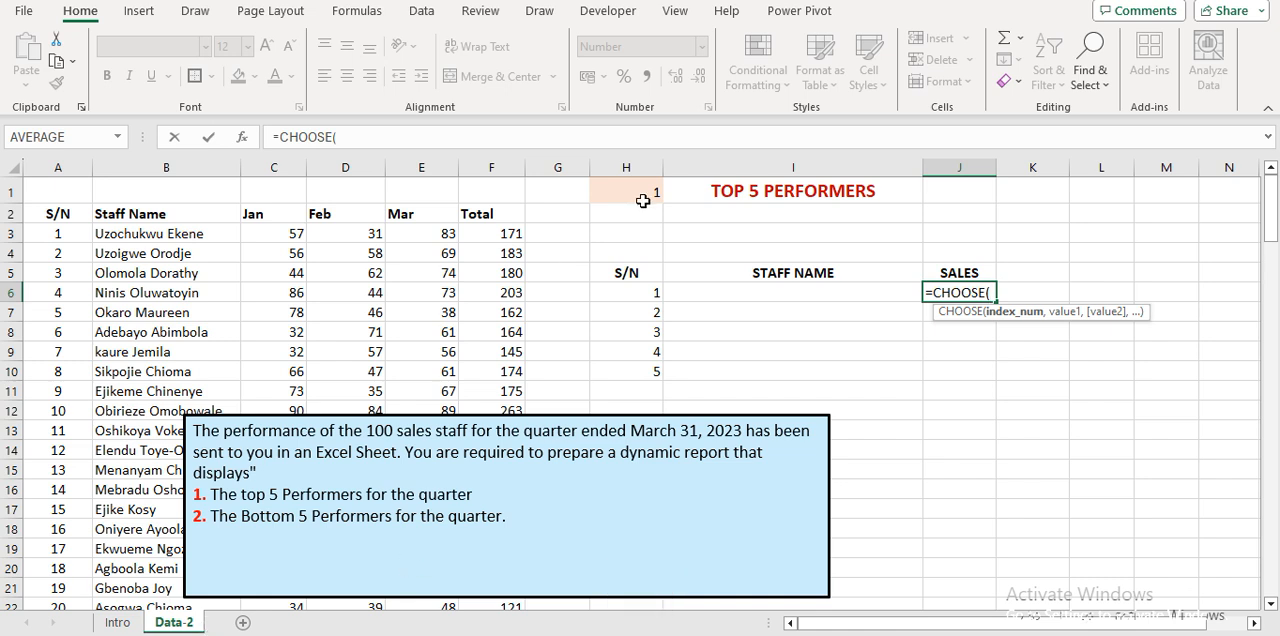
{"action": "left_click", "coordinate": [644, 193]}
{"action": "key", "text": "F4"}
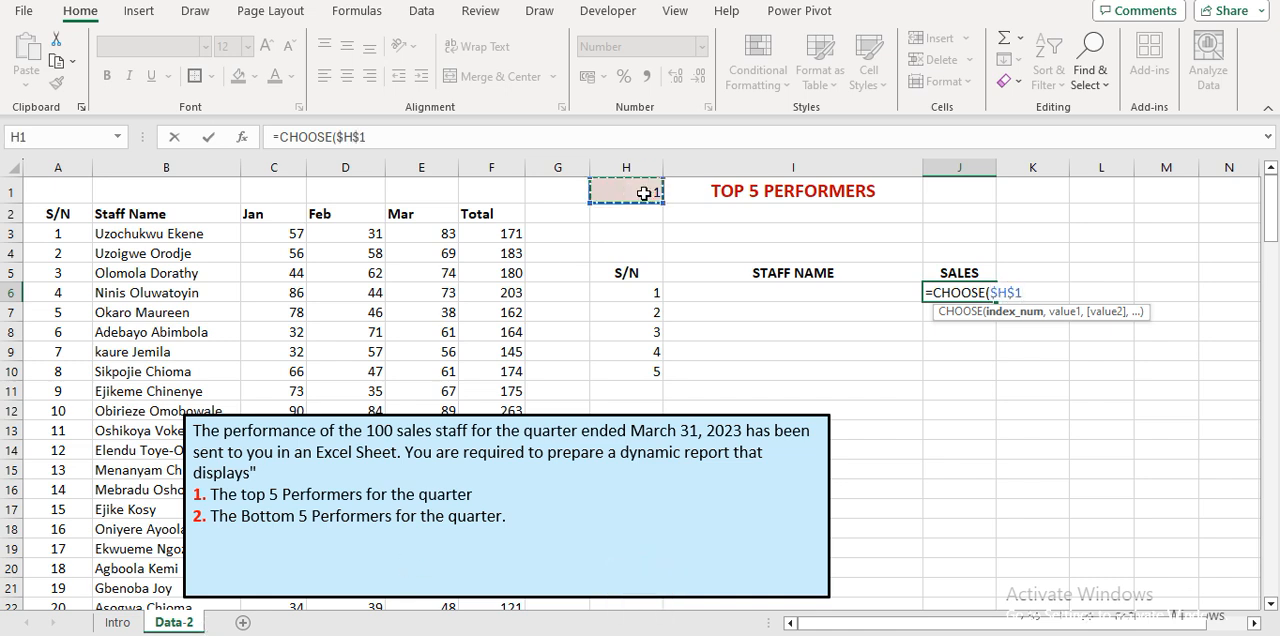
{"action": "type", "text": ","}
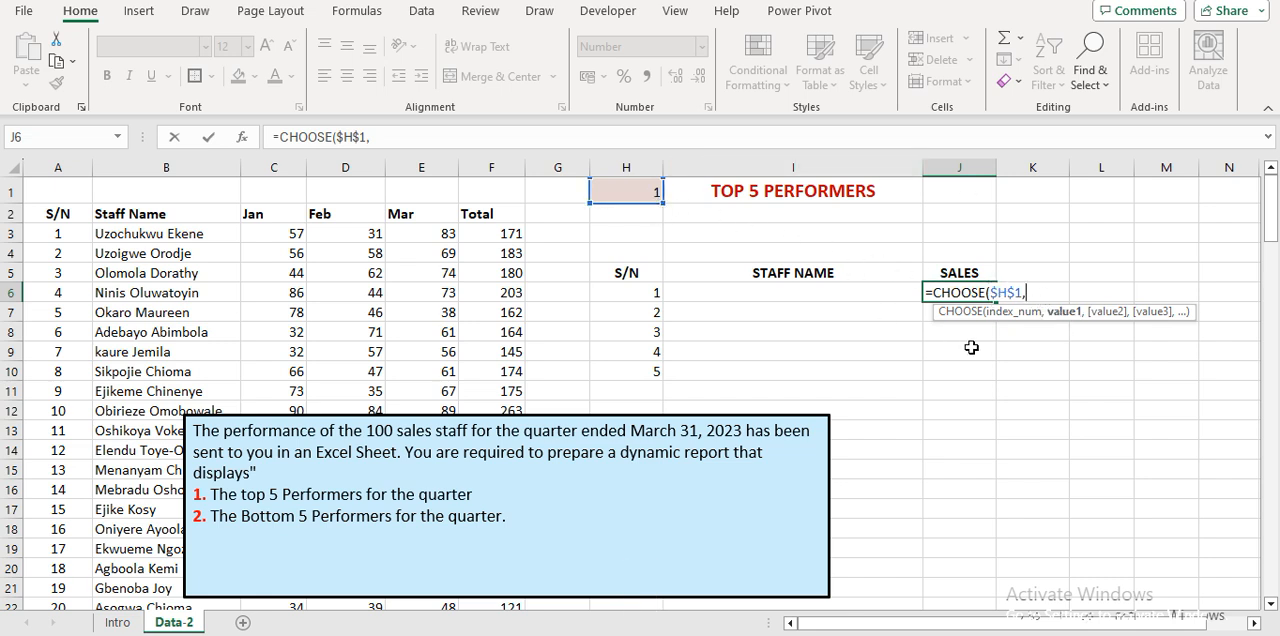
Add LARGE($F$3:$F$102,H6) as the first value of the CHOOSE formula.
{"action": "type", "text": "LOARG"}
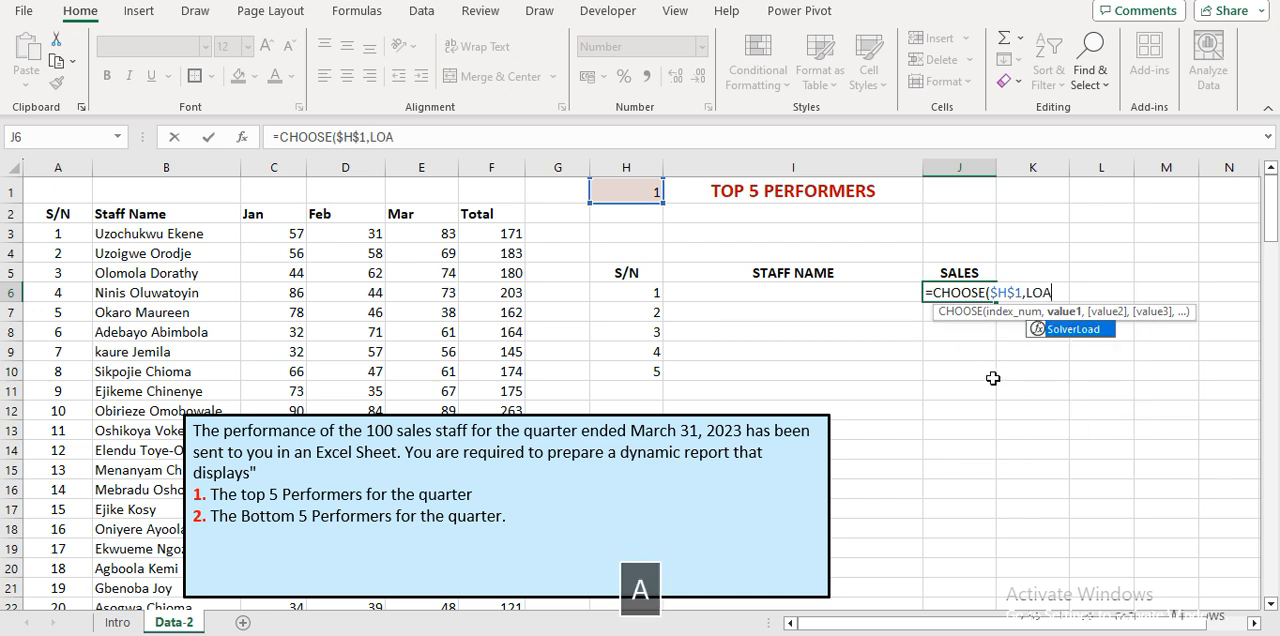
{"action": "key", "text": "BackSpace"}
{"action": "key", "text": "BackSpace"}
{"action": "key", "text": "BackSpace"}
{"action": "key", "text": "BackSpace"}
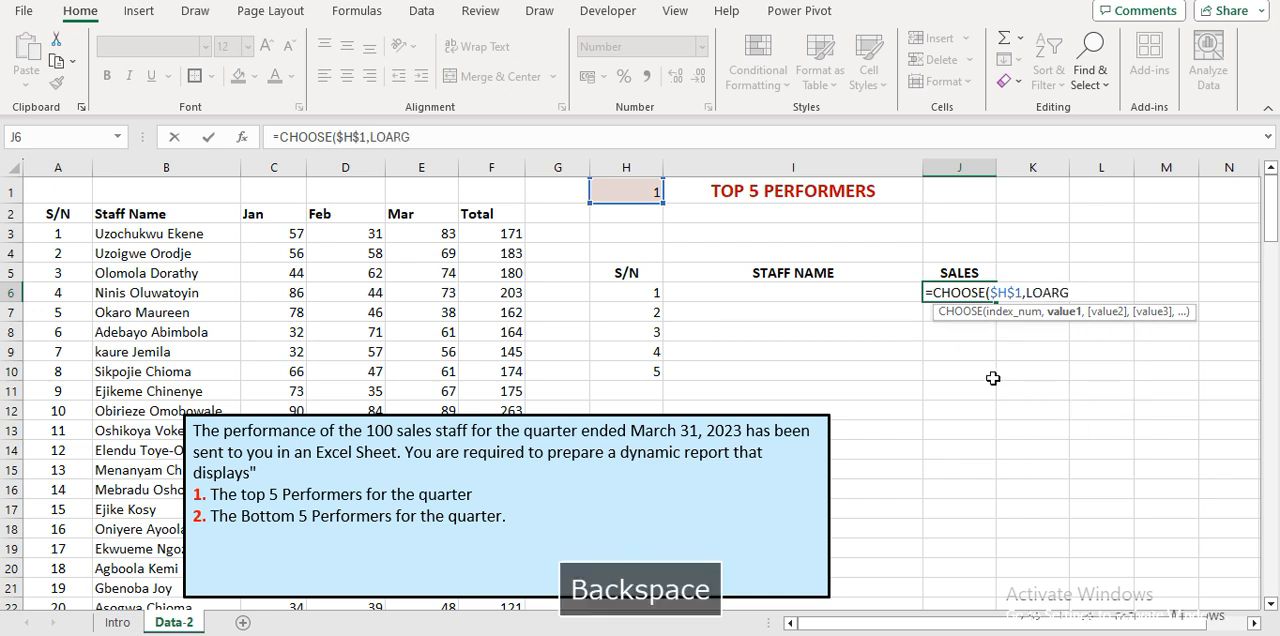
{"action": "type", "text": "ARG"}
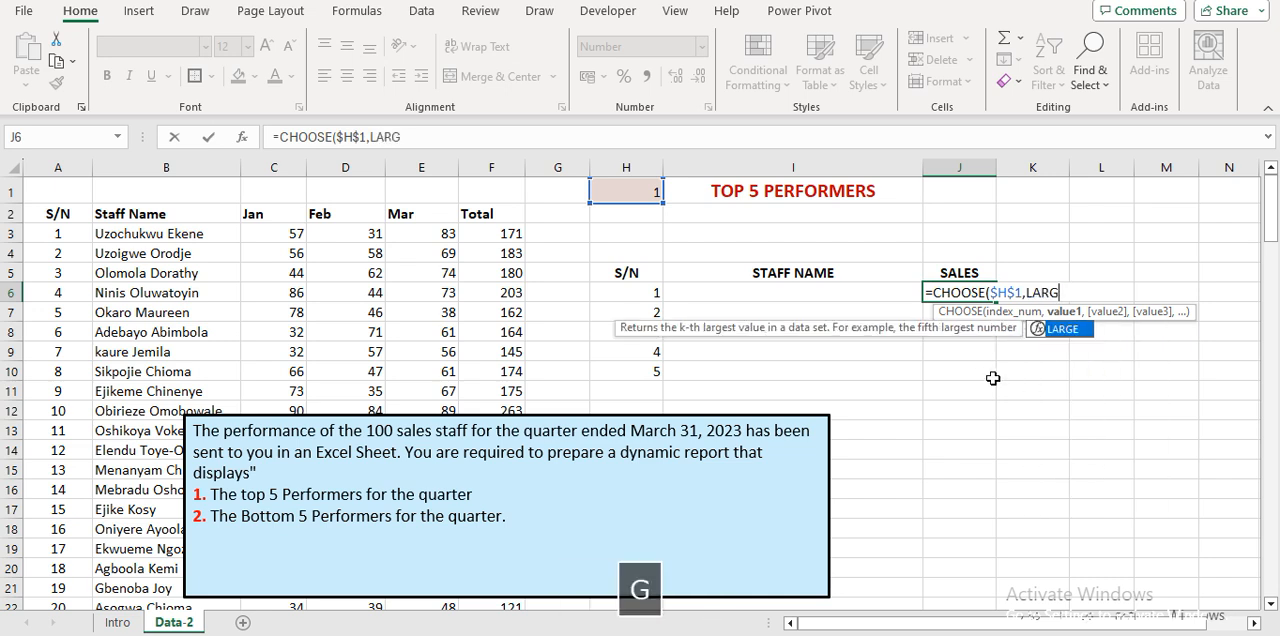
{"action": "key", "text": "Tab"}
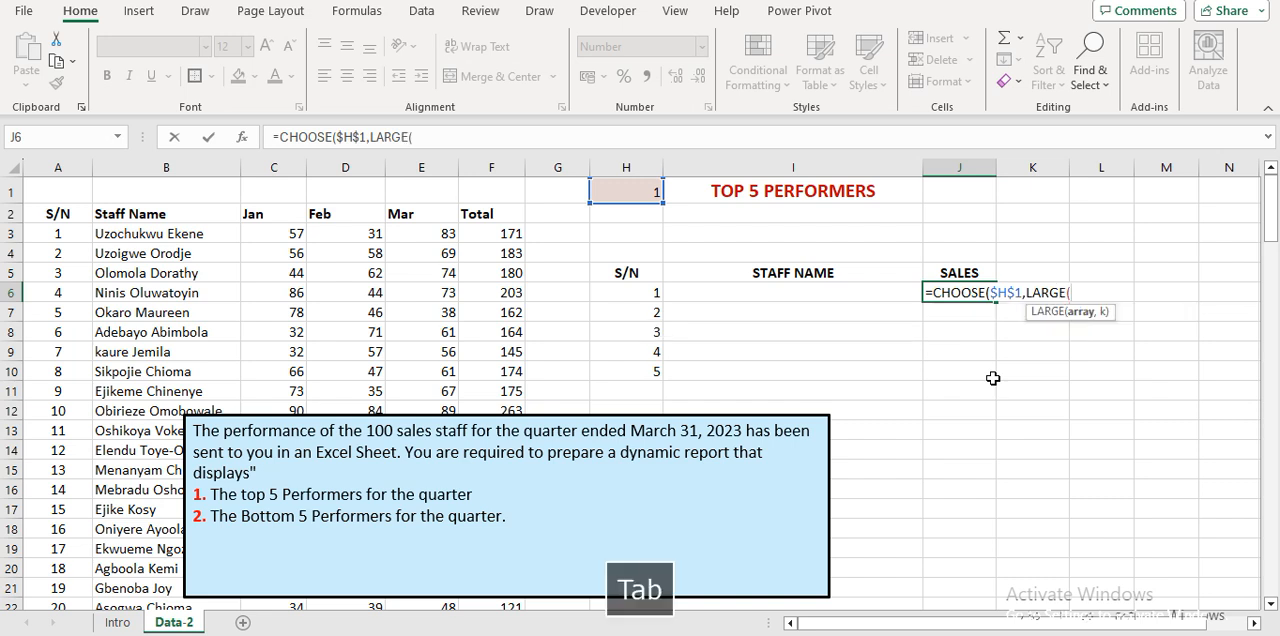
{"action": "left_click", "coordinate": [503, 235]}
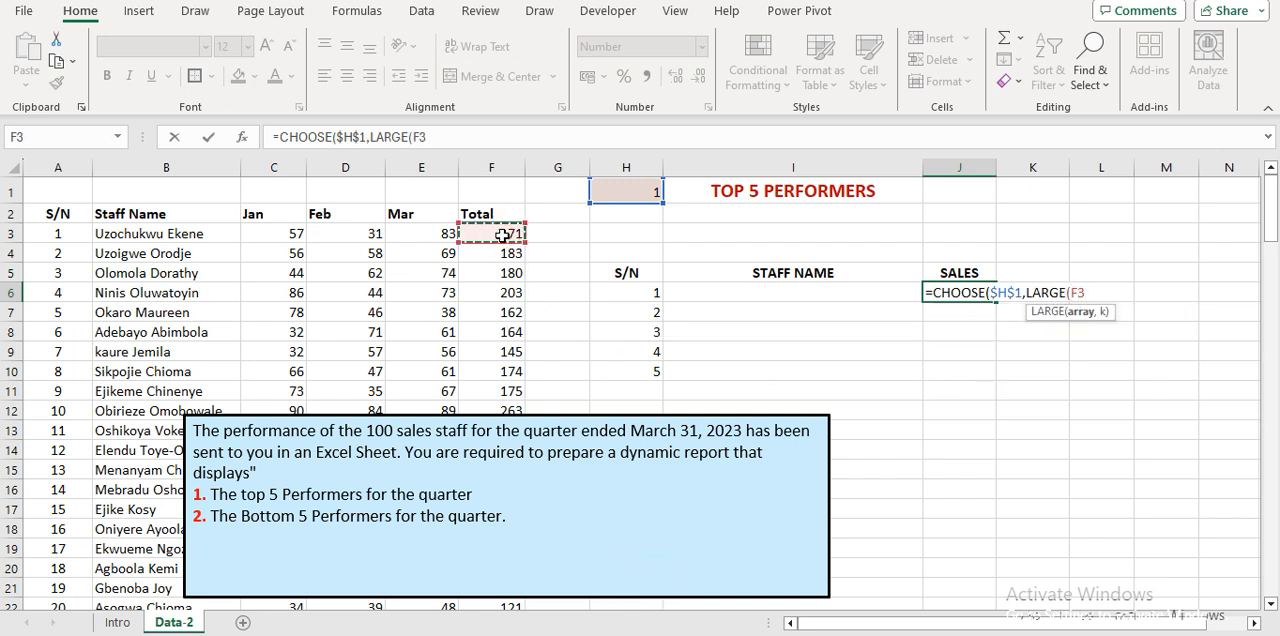
{"action": "key", "text": "ctrl+shift+Down"}
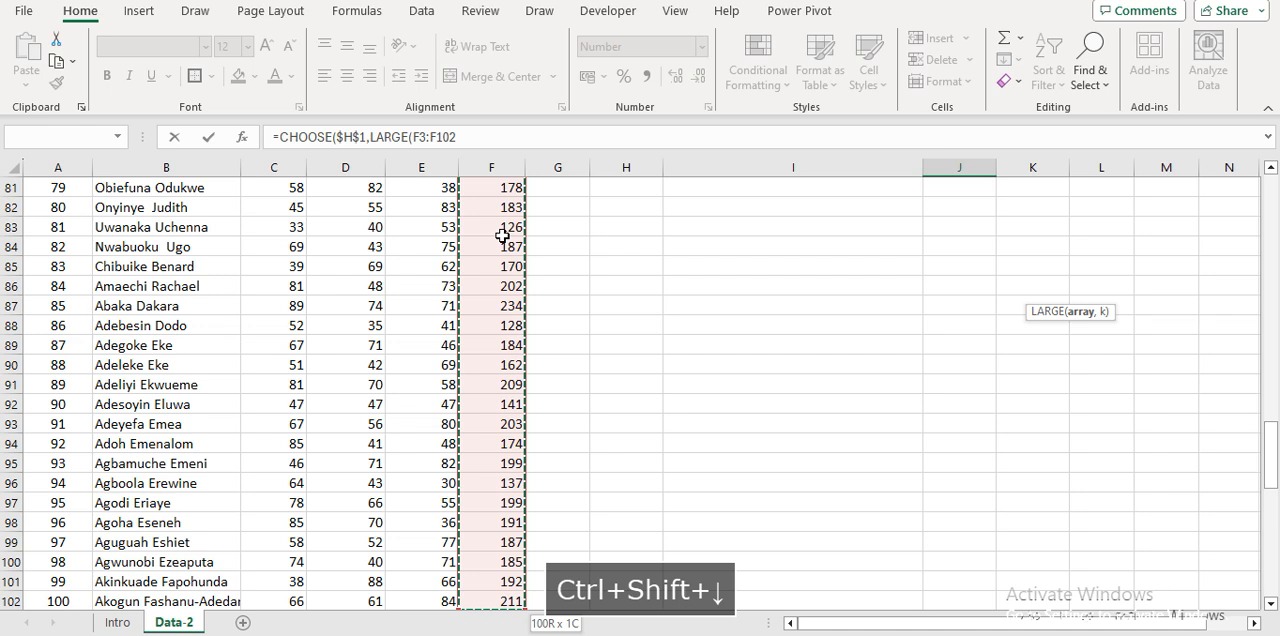
{"action": "key", "text": "F4"}
{"action": "type", "text": ","}
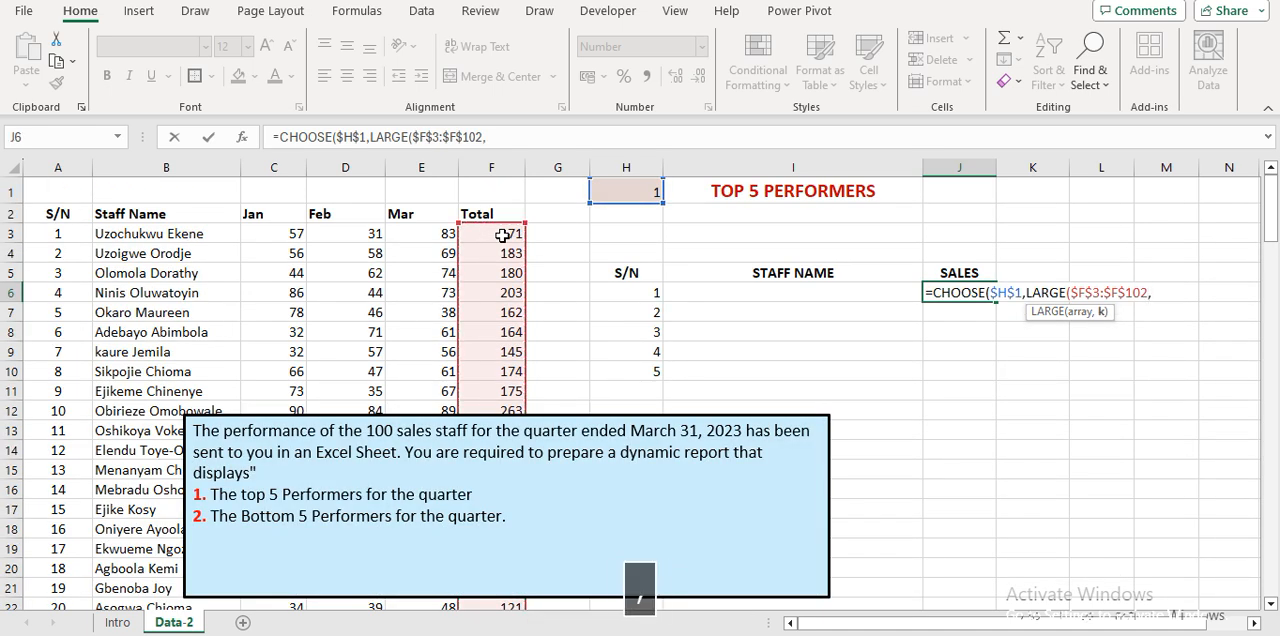
{"action": "left_click", "coordinate": [642, 292]}
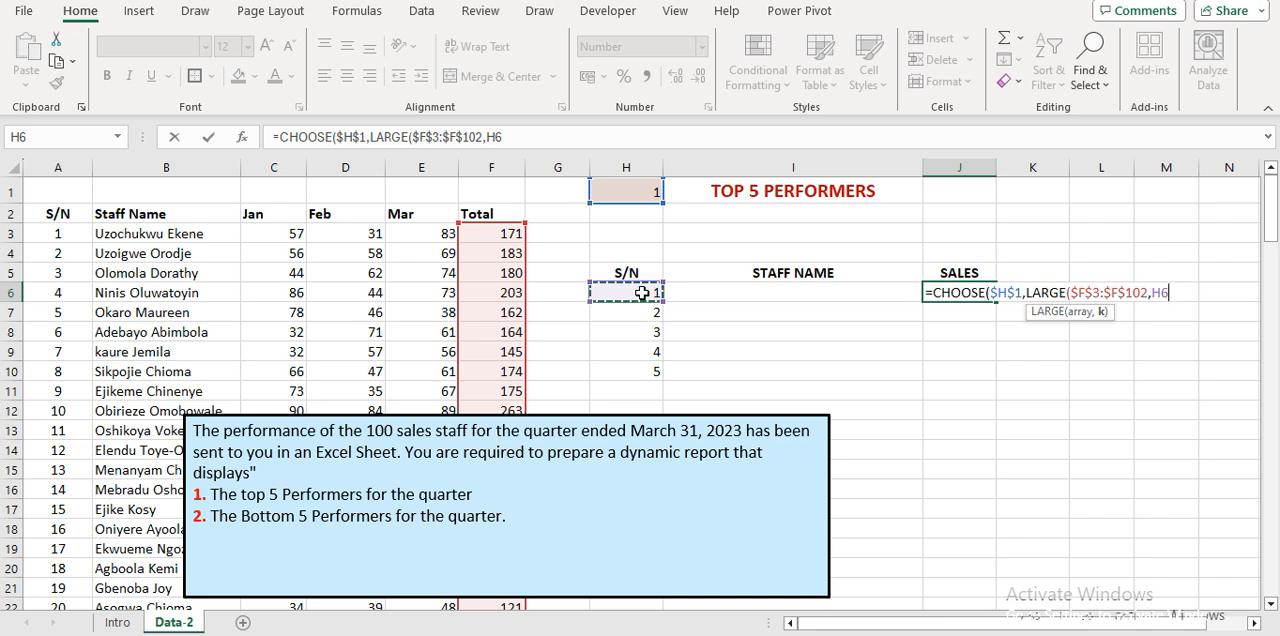
{"action": "type", "text": ")"}
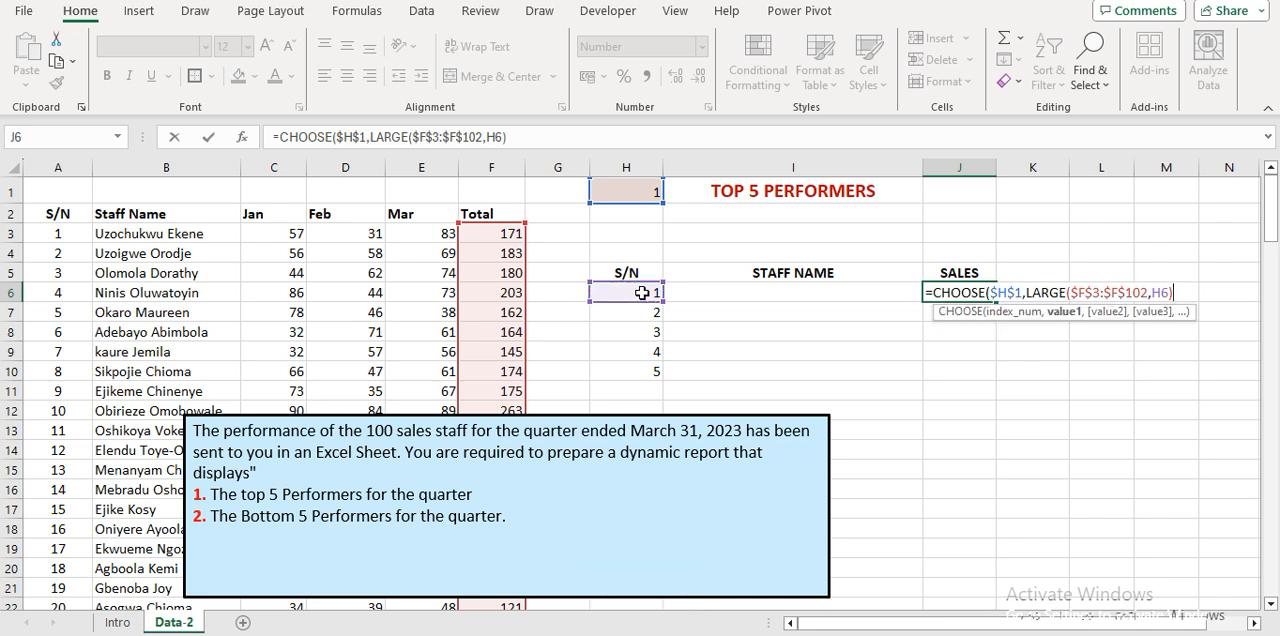
{"action": "type", "text": ","}
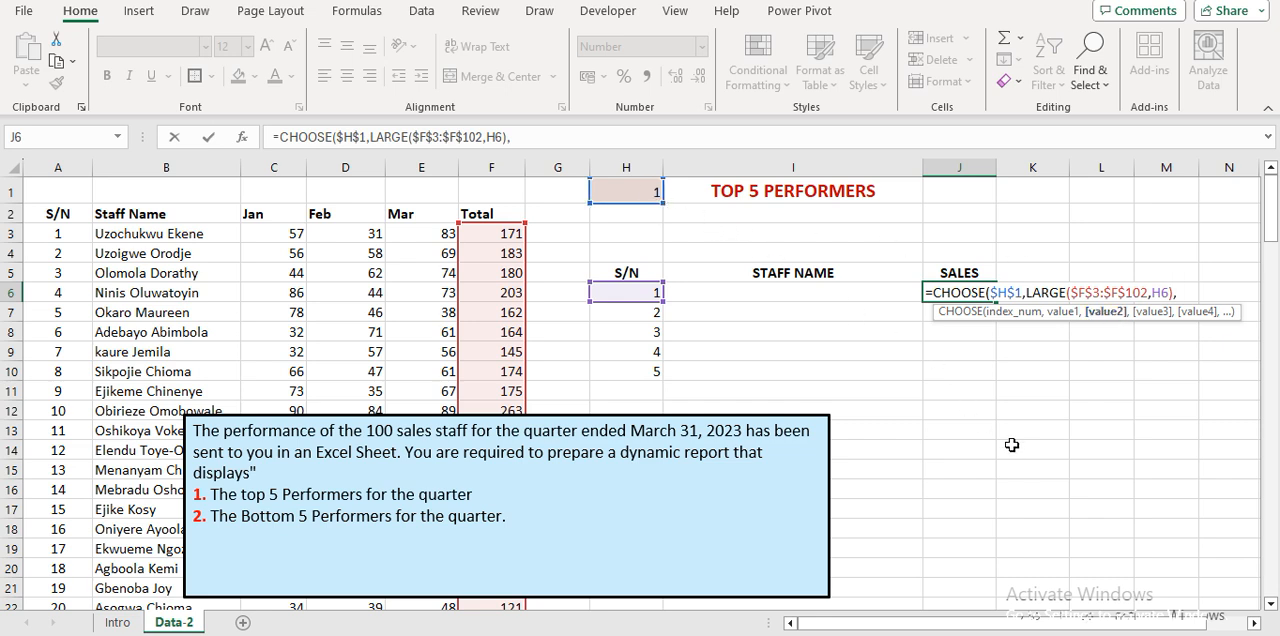
Add SMALL($F$3:$F$102,H6) as the second value of the CHOOSE formula and enter the formula in J6.
{"action": "type", "text": "SMAL"}
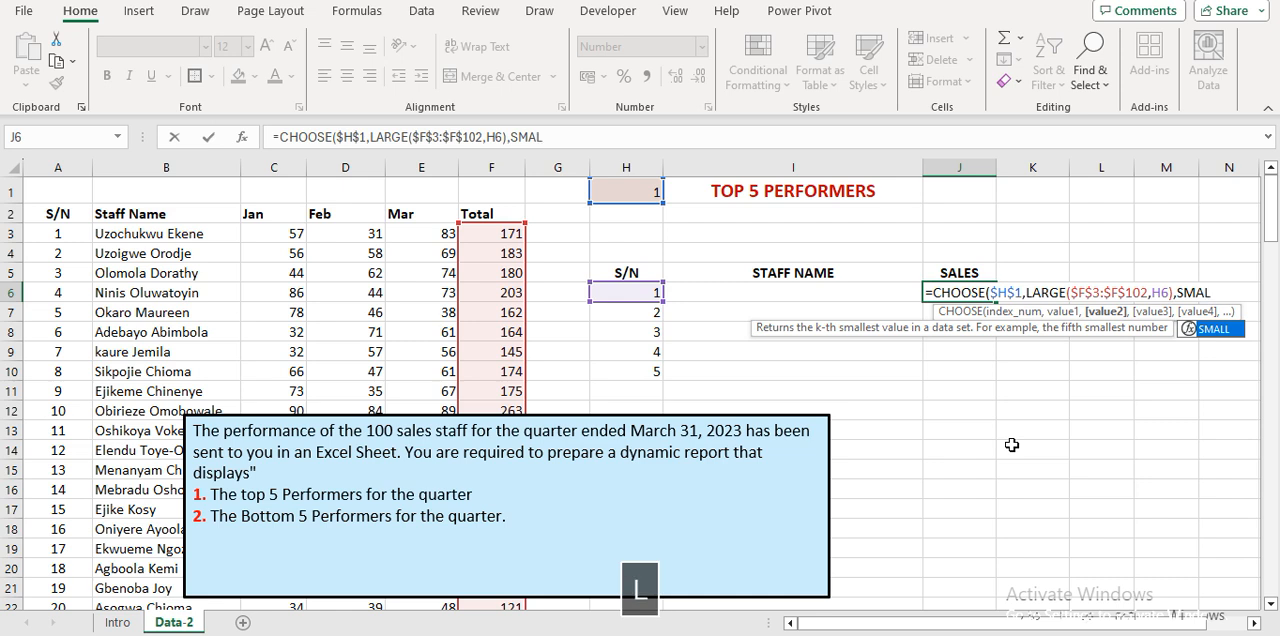
{"action": "key", "text": "Tab"}
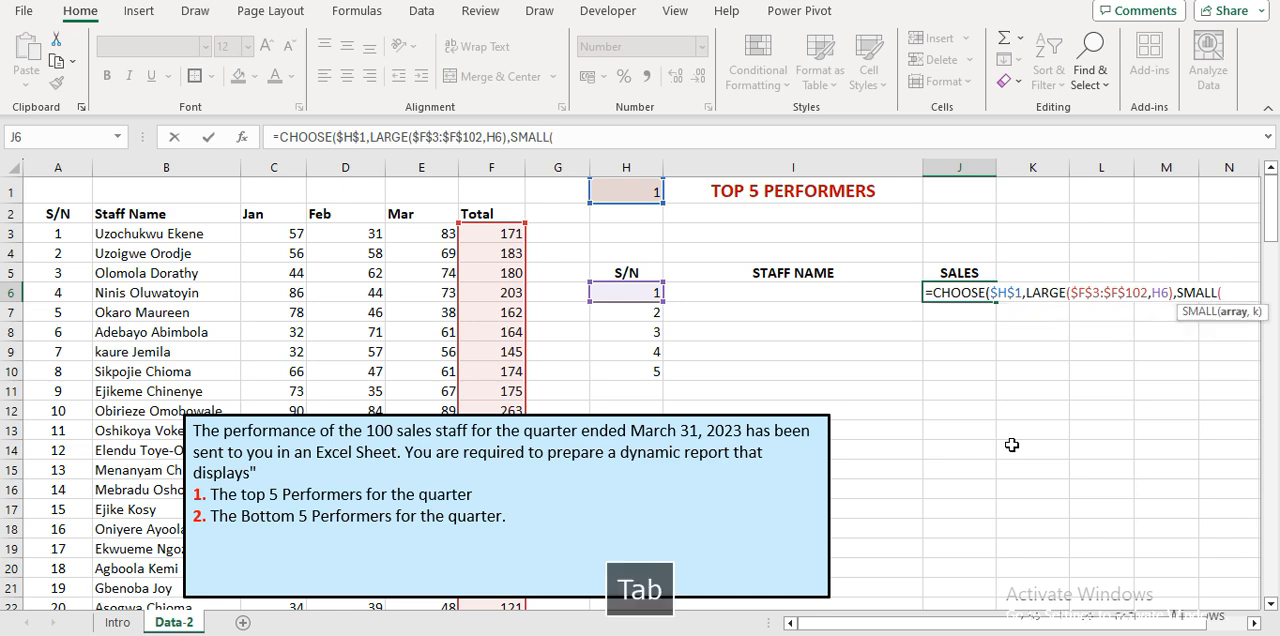
{"action": "left_click", "coordinate": [482, 231]}
{"action": "key", "text": "ctrl+shift+Down"}
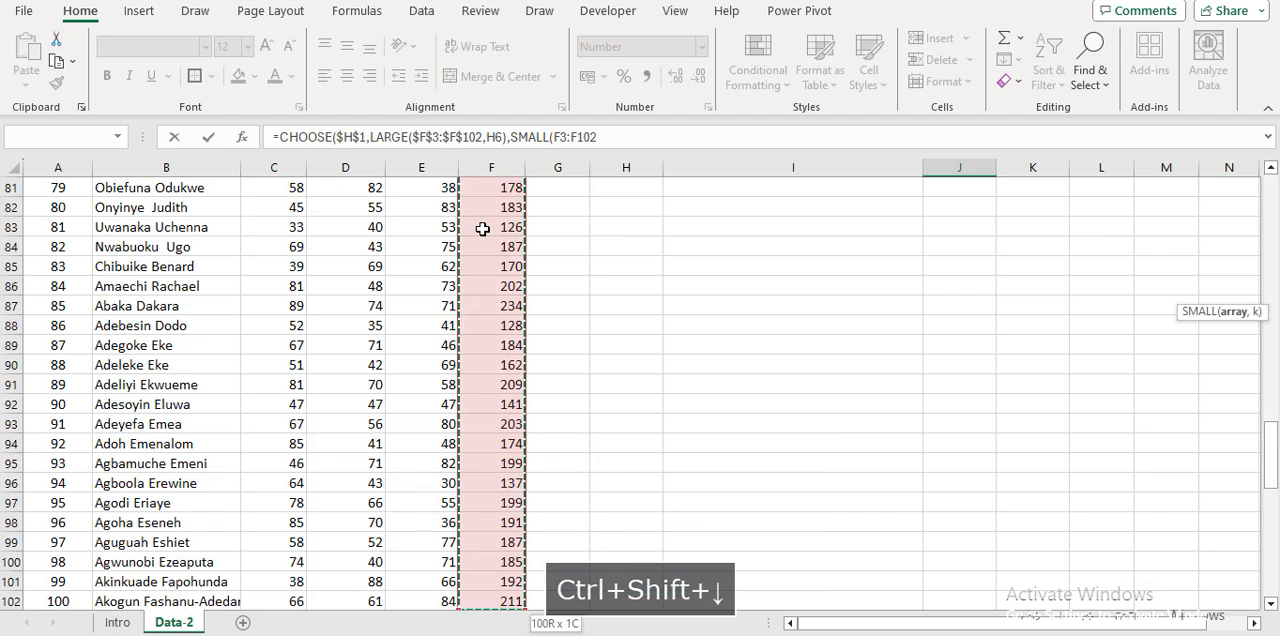
{"action": "key", "text": "F4"}
{"action": "type", "text": ","}
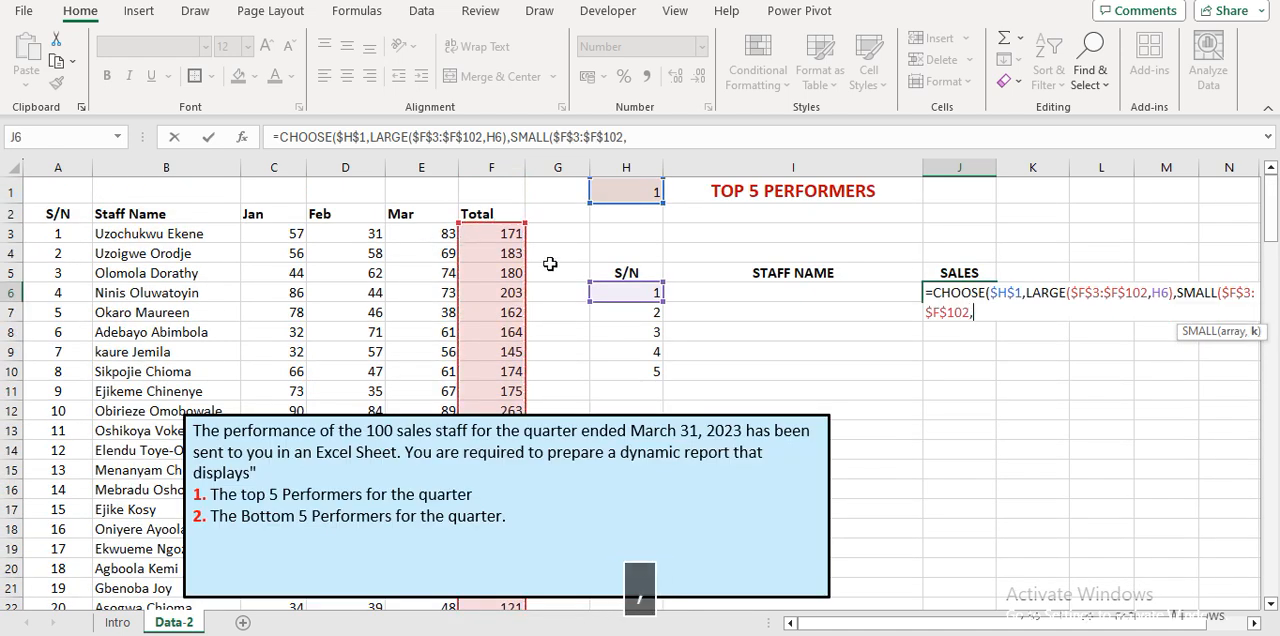
{"action": "left_click", "coordinate": [624, 290]}
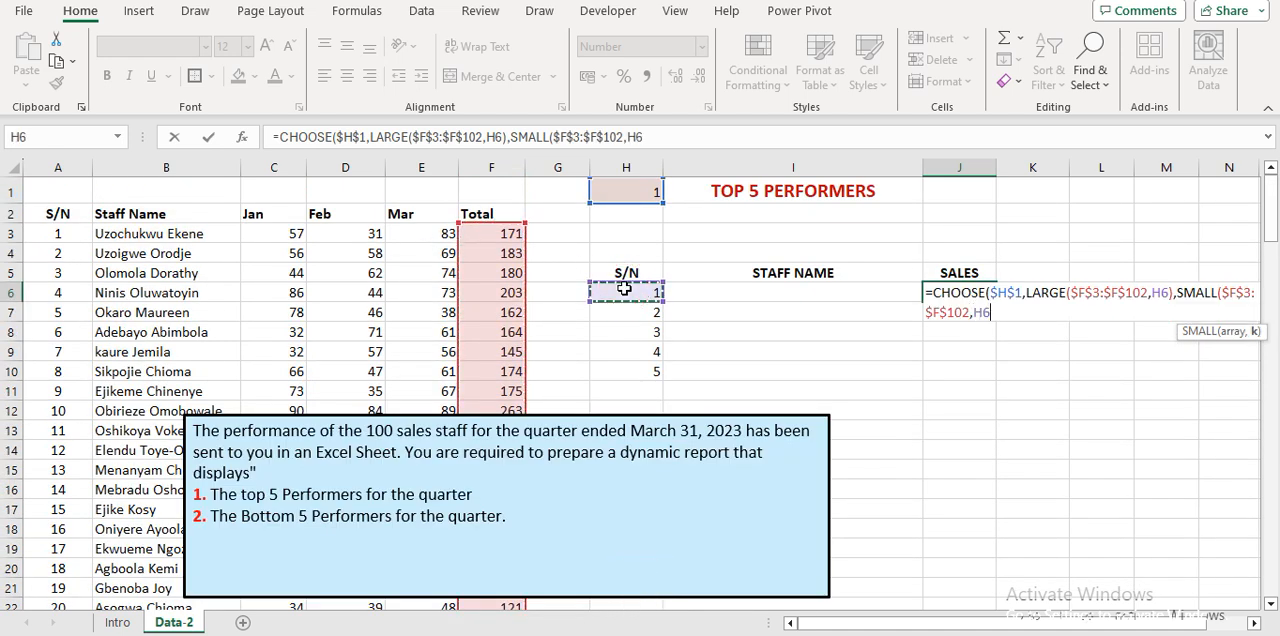
{"action": "type", "text": ")"}
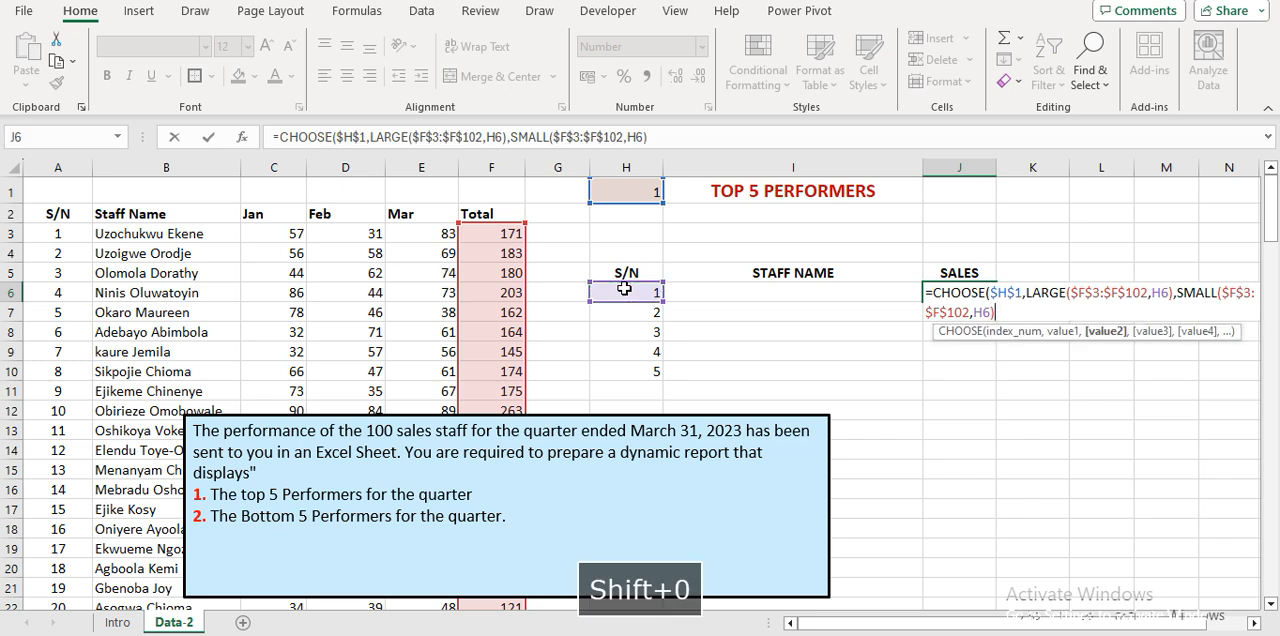
{"action": "key", "text": "Return"}
{"action": "key", "text": "Return"}
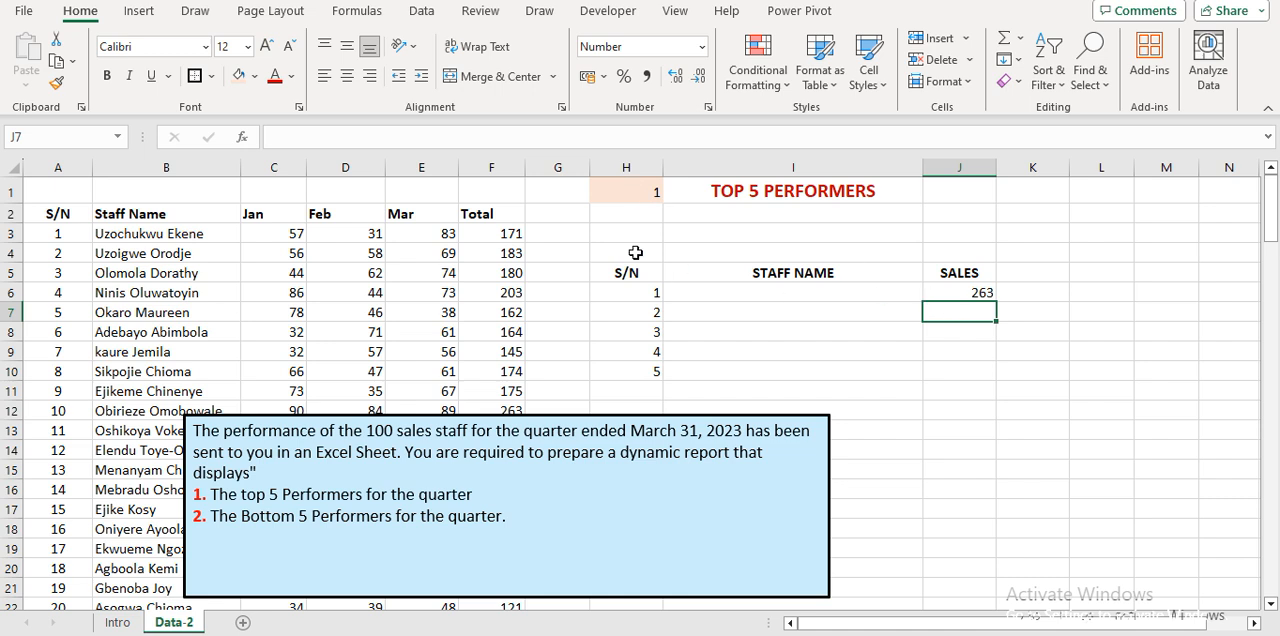
Choose 2 from the dropdown in H1 to test the sales formula in J6.
{"action": "left_click", "coordinate": [491, 171]}
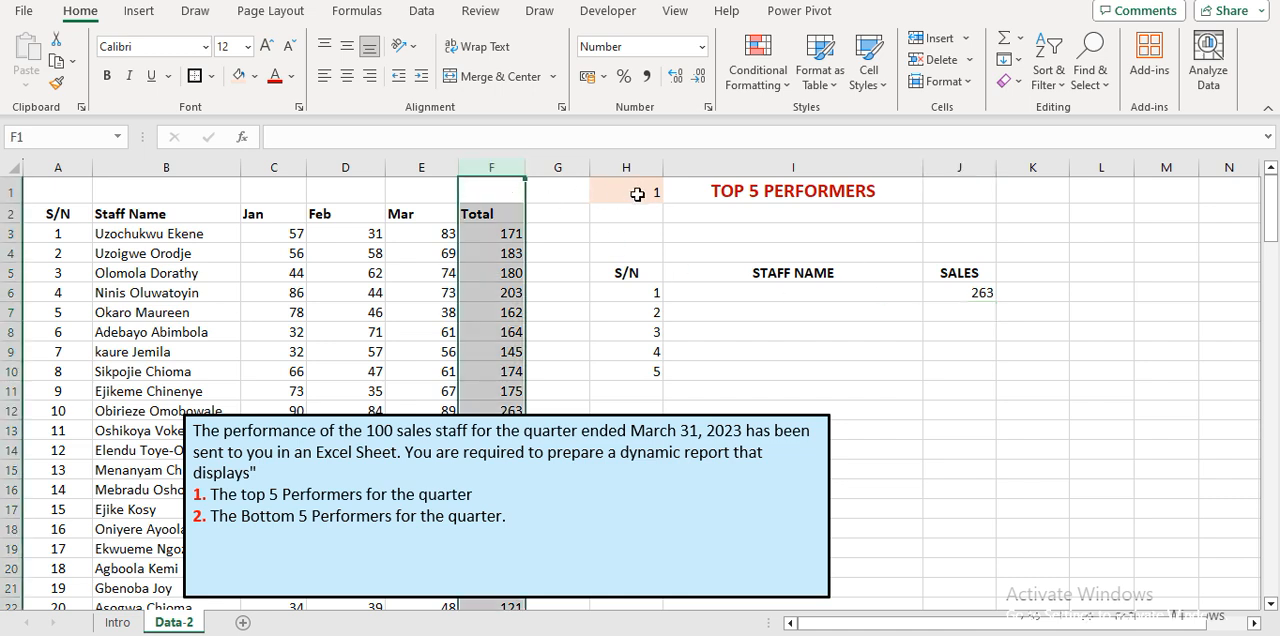
{"action": "left_click", "coordinate": [634, 193]}
{"action": "left_click", "coordinate": [671, 195]}
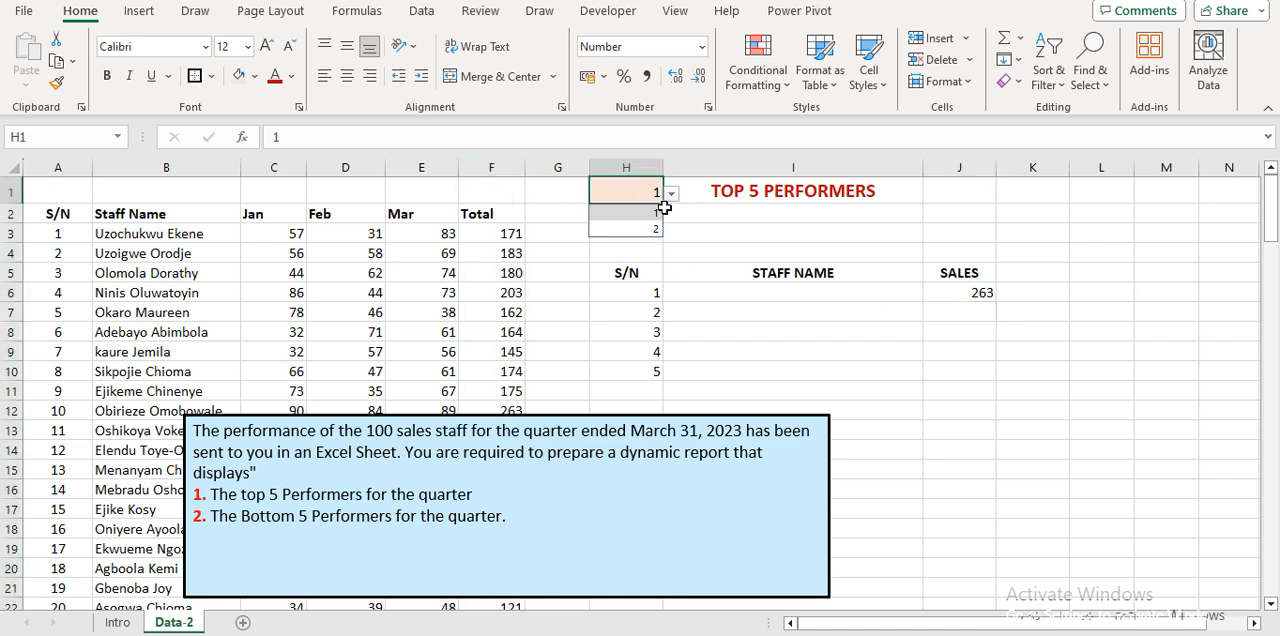
{"action": "left_click", "coordinate": [652, 229]}
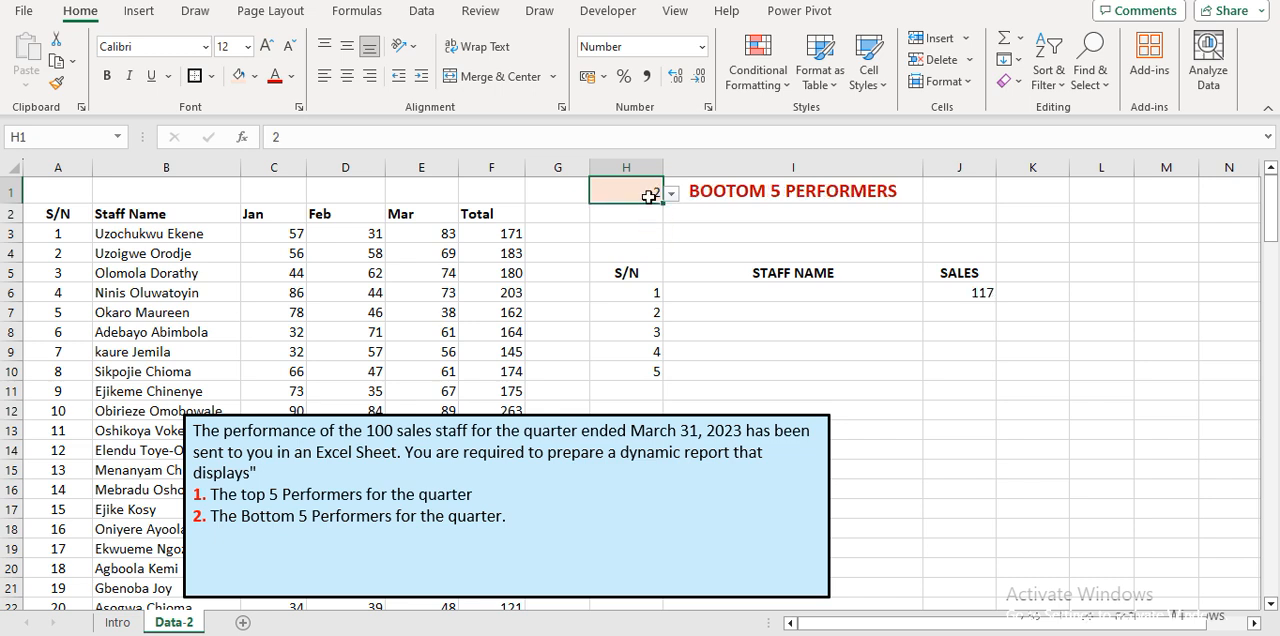
Set the H1 dropdown to 1 and fill the sales formula from J6 down to J10.
{"action": "left_click", "coordinate": [671, 195]}
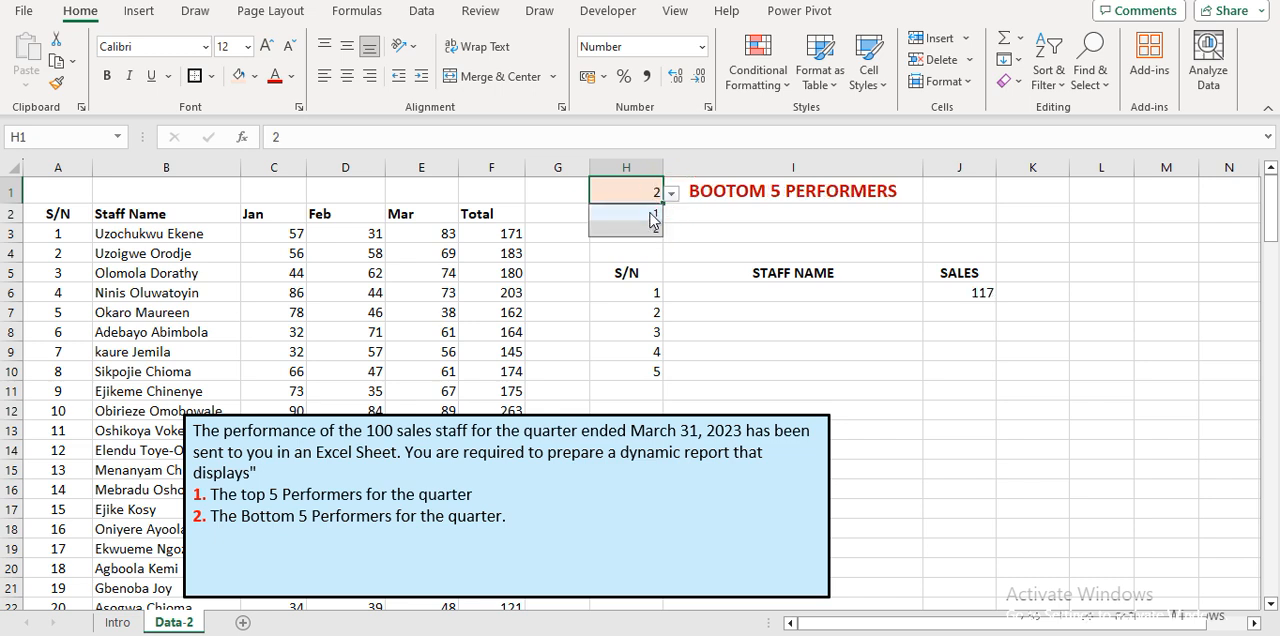
{"action": "left_click", "coordinate": [652, 213]}
{"action": "left_click", "coordinate": [936, 288]}
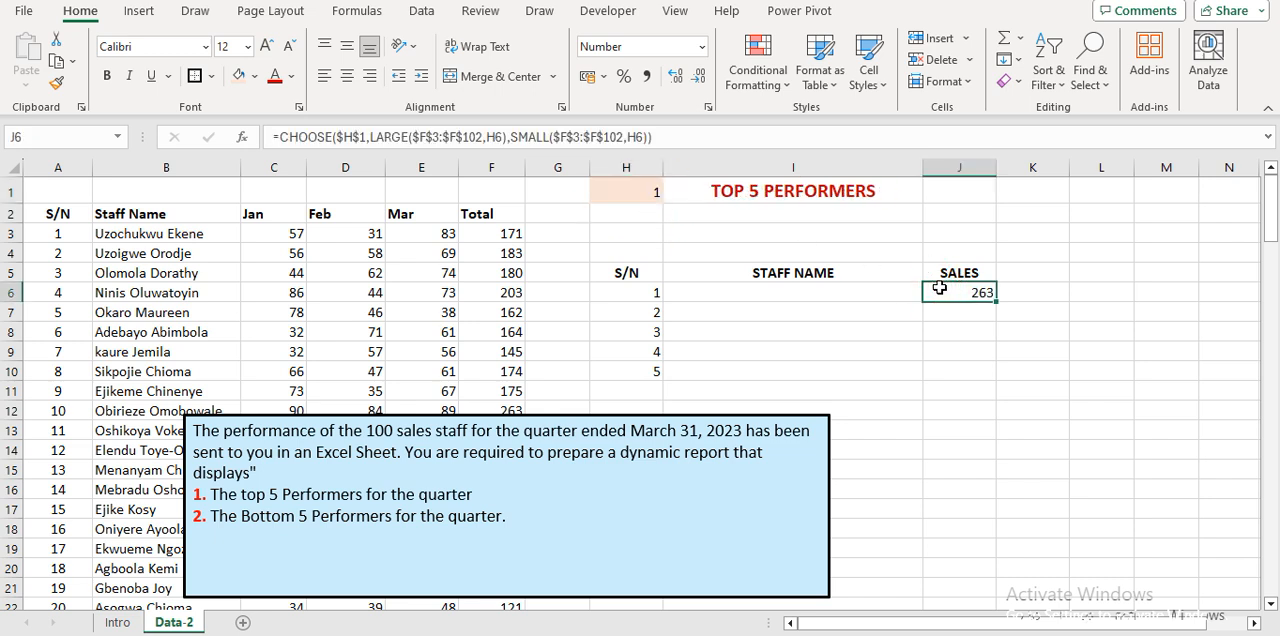
{"action": "key", "text": "shift+Down"}
{"action": "key", "text": "shift+Down"}
{"action": "key", "text": "shift+Down"}
{"action": "key", "text": "shift+Down"}
{"action": "key", "text": "shift+Down"}
{"action": "key", "text": "shift+Up"}
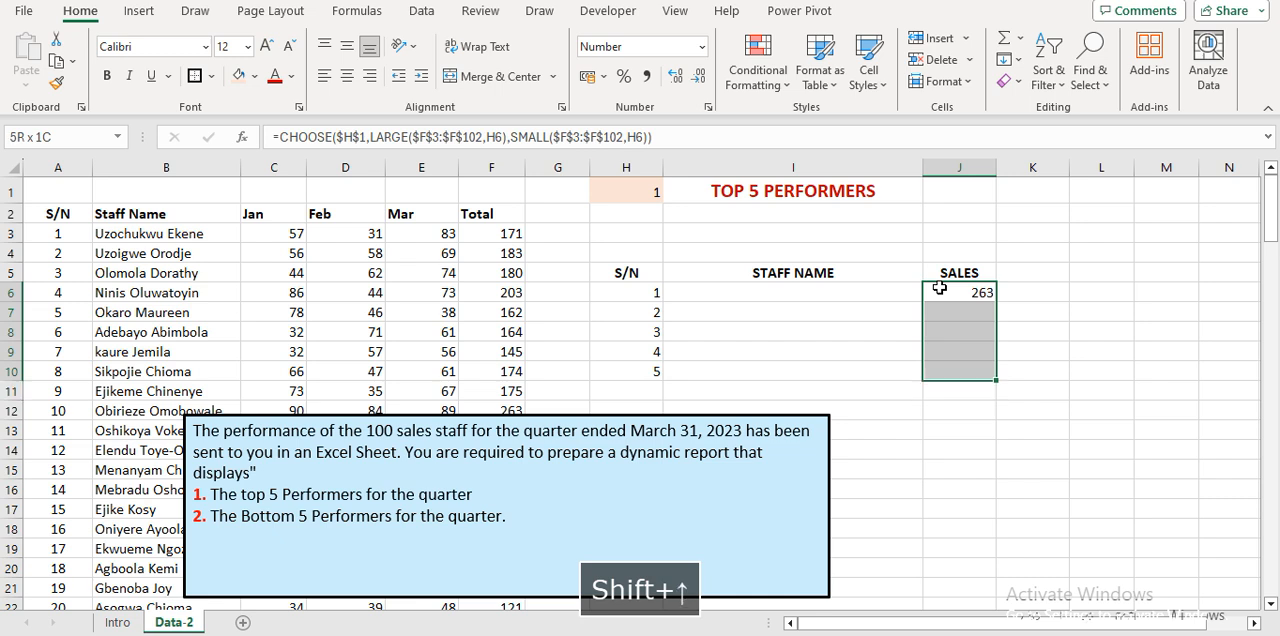
{"action": "key", "text": "ctrl+d"}
{"action": "key", "text": "Down"}
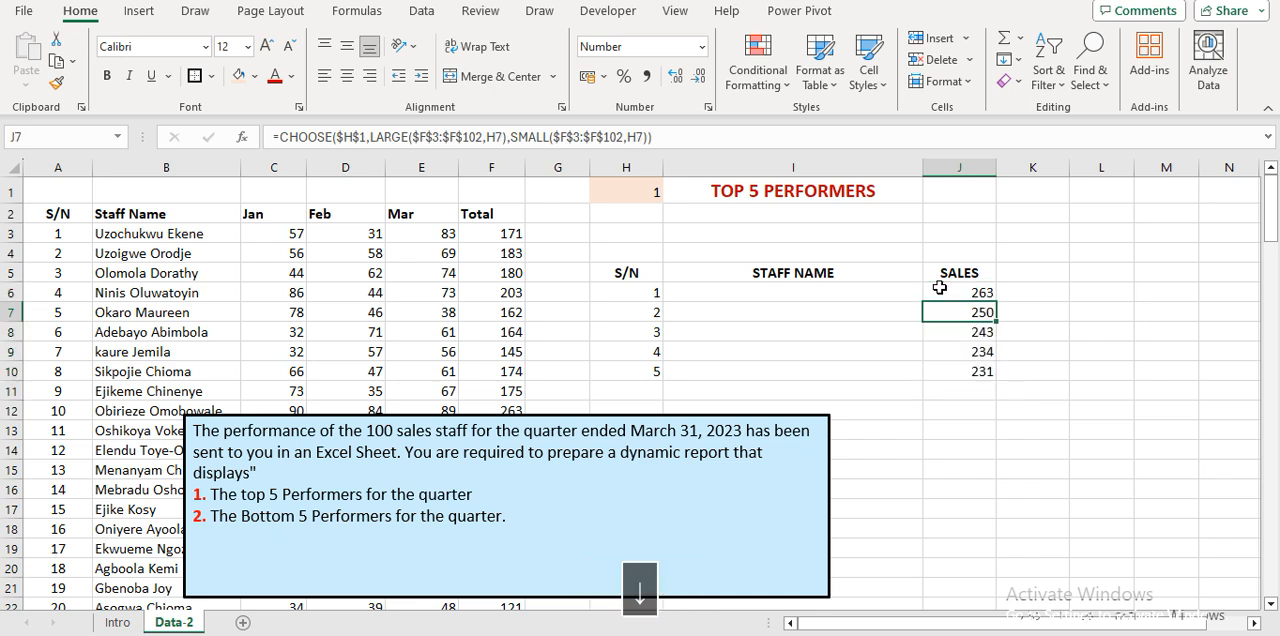
Switch the H1 dropdown to 2 and back to 1 to test the sales list in J6:J10.
{"action": "left_click", "coordinate": [648, 192]}
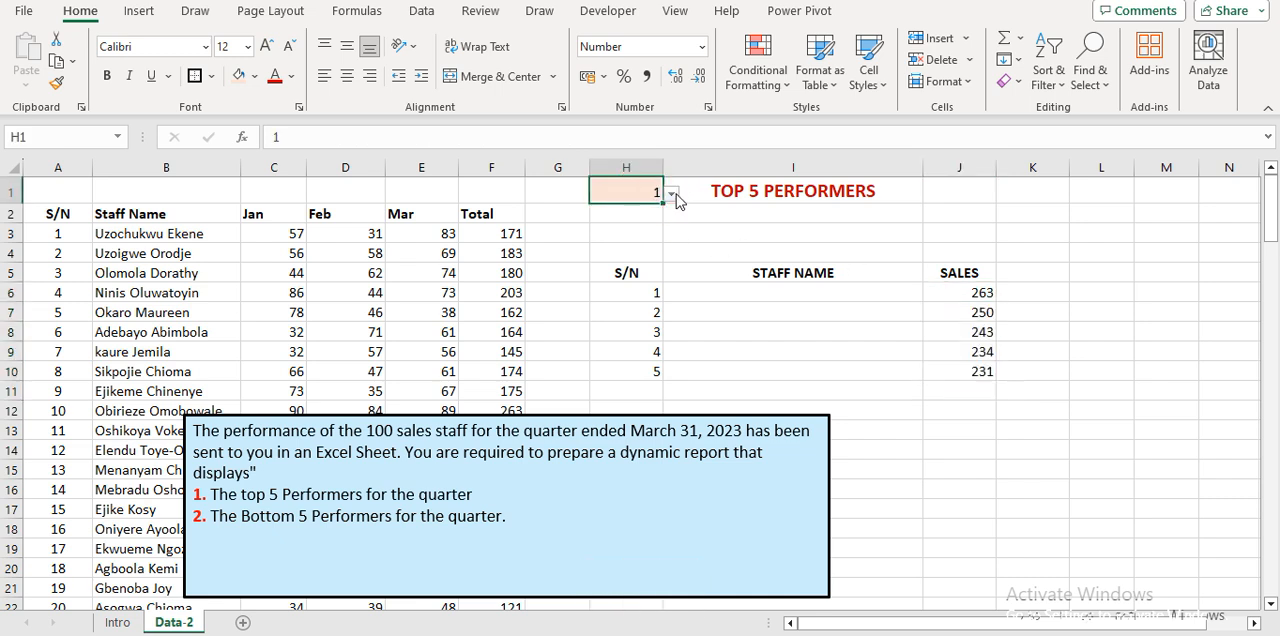
{"action": "left_click", "coordinate": [670, 193]}
{"action": "left_click", "coordinate": [652, 230]}
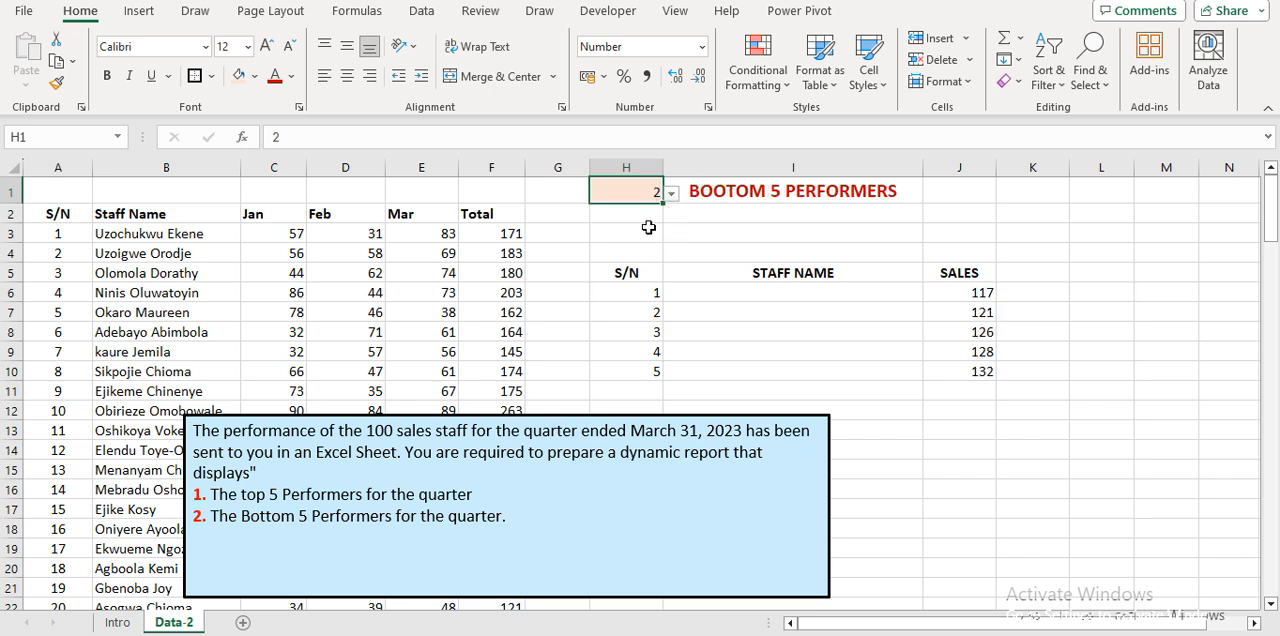
{"action": "left_click", "coordinate": [670, 194]}
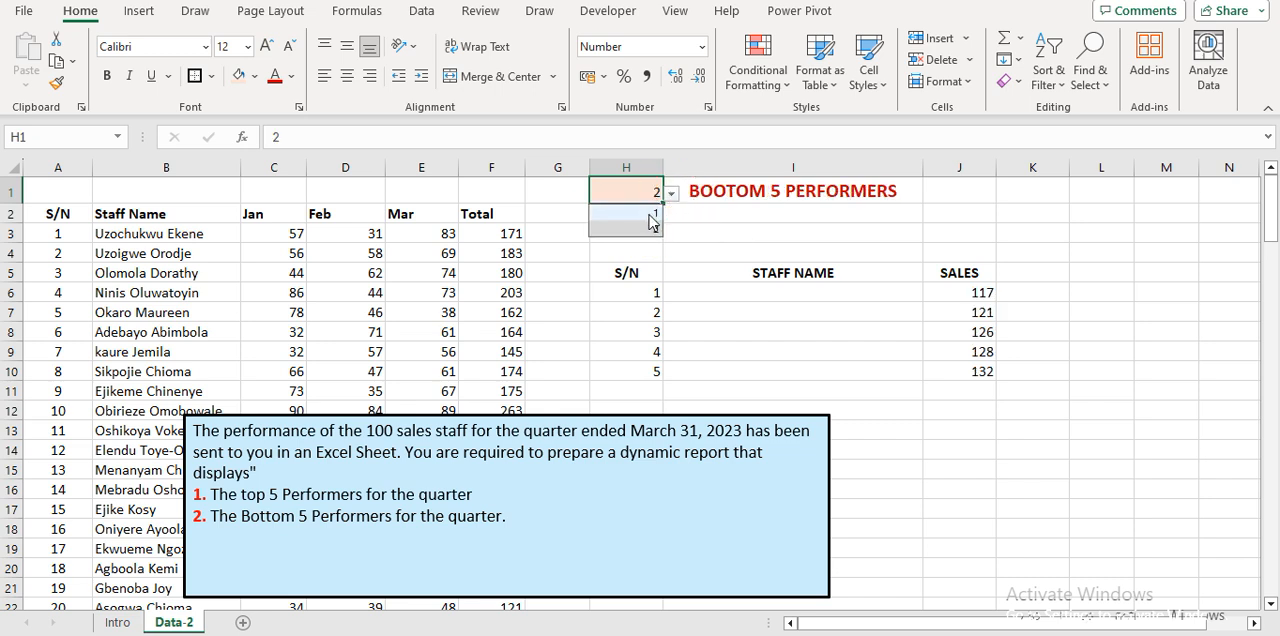
{"action": "left_click", "coordinate": [646, 211]}
Examine the sales formula in J6 and the positions of the Staff Name and Total columns in the data.
{"action": "left_click", "coordinate": [794, 295]}
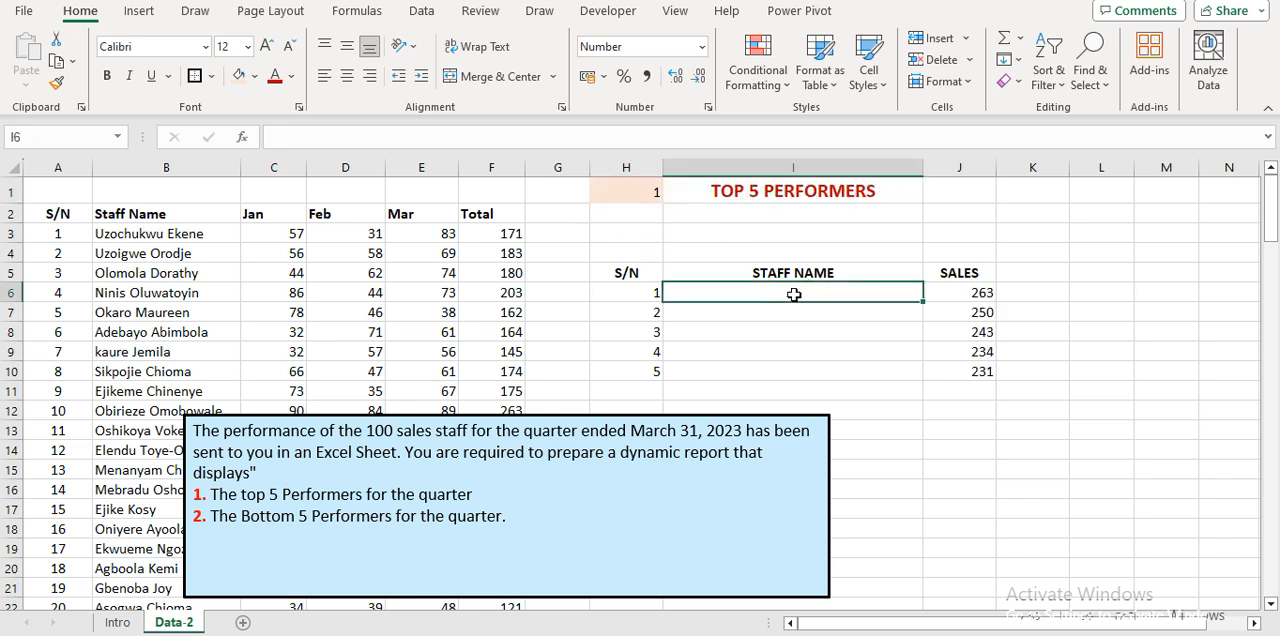
{"action": "left_click", "coordinate": [988, 296]}
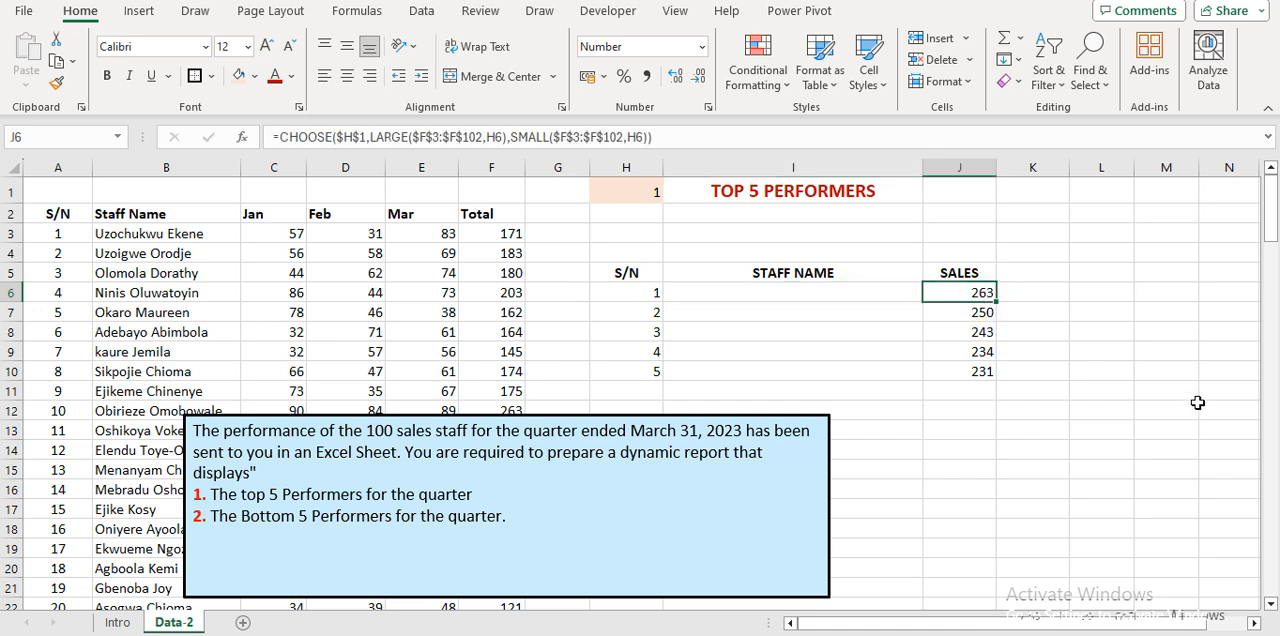
{"action": "key", "text": "Left"}
{"action": "key", "text": "Left"}
{"action": "key", "text": "Left"}
{"action": "key", "text": "Left"}
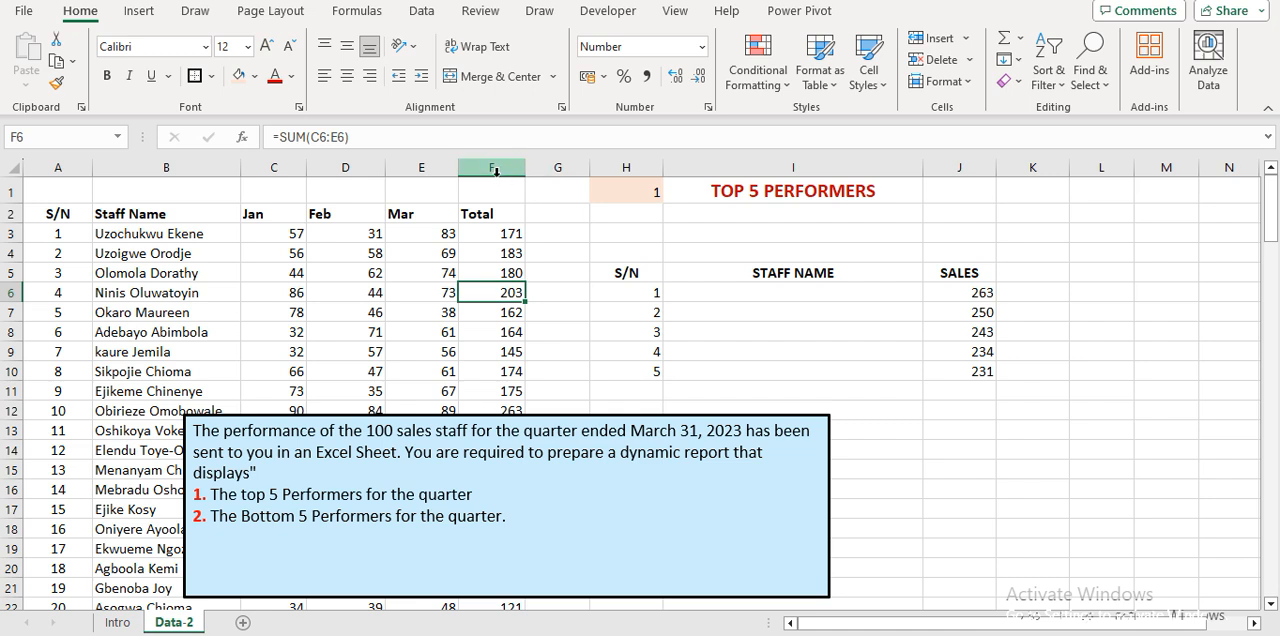
{"action": "left_click", "coordinate": [164, 167]}
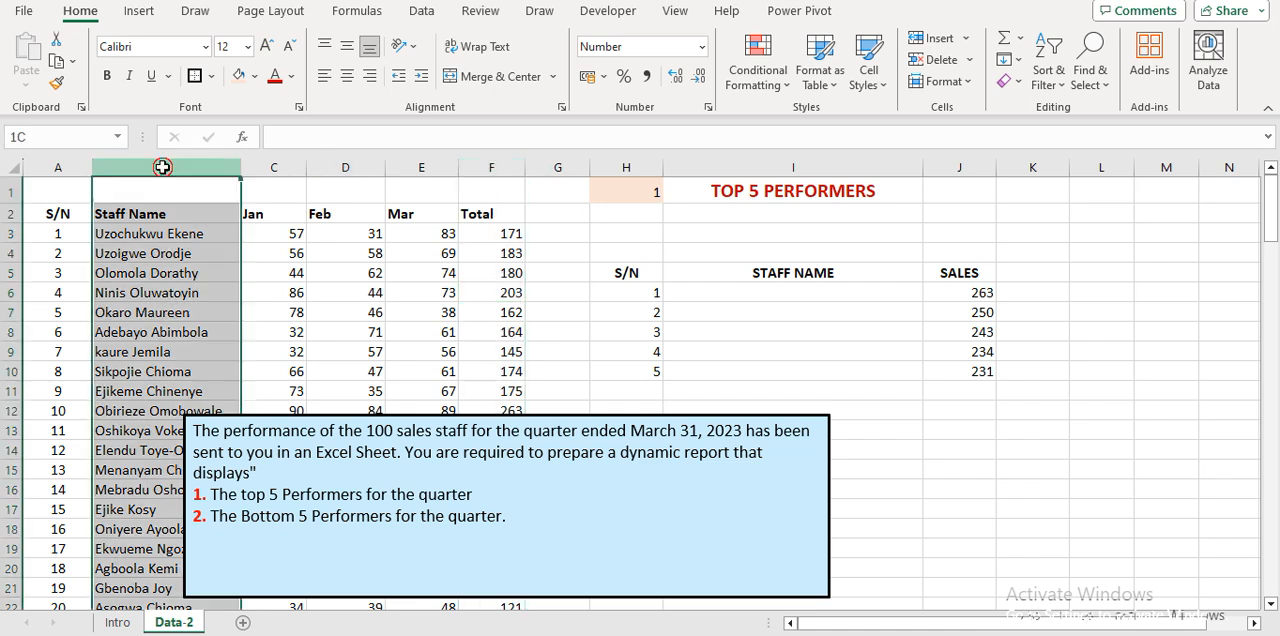
{"action": "left_click", "coordinate": [501, 166]}
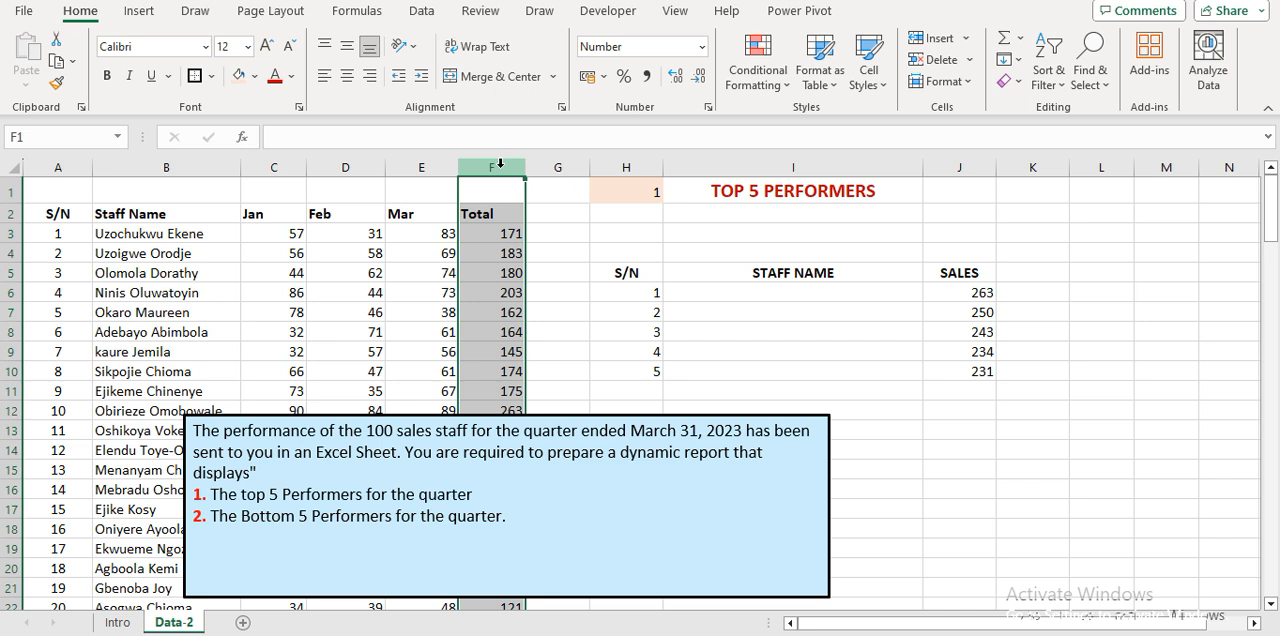
Start an XLOOKUP formula in I6 with the sales value in J6 as its lookup value.
{"action": "left_click", "coordinate": [828, 296]}
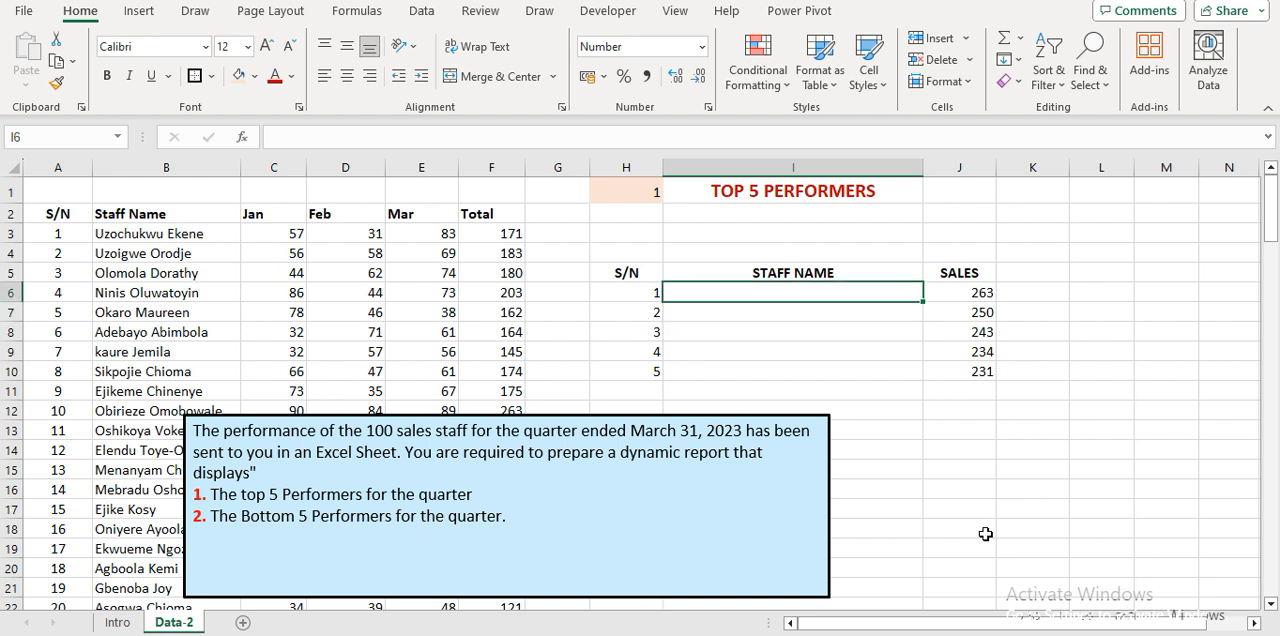
{"action": "type", "text": "=XL"}
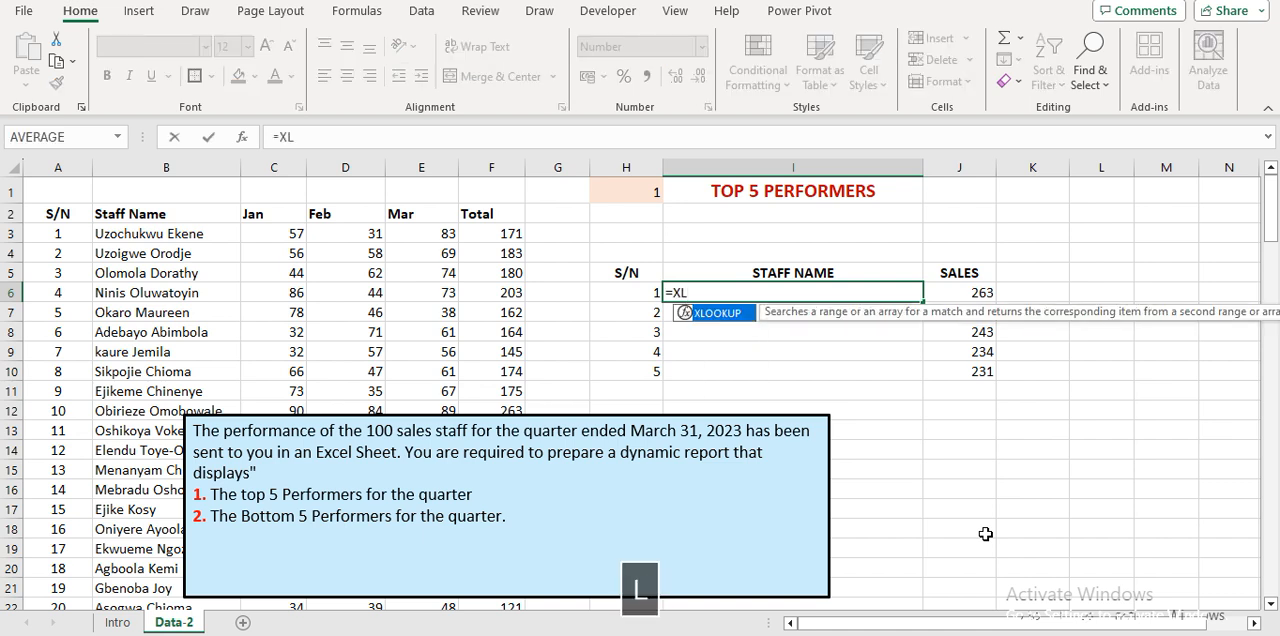
{"action": "key", "text": "Tab"}
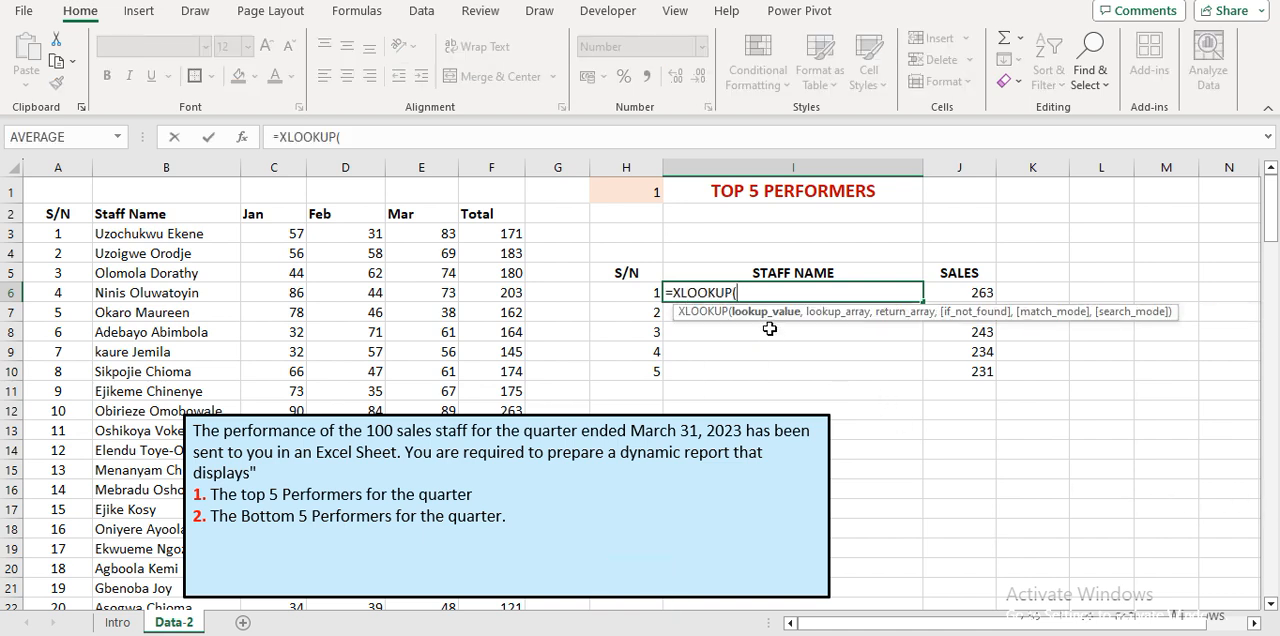
{"action": "left_click", "coordinate": [983, 292]}
{"action": "type", "text": ","}
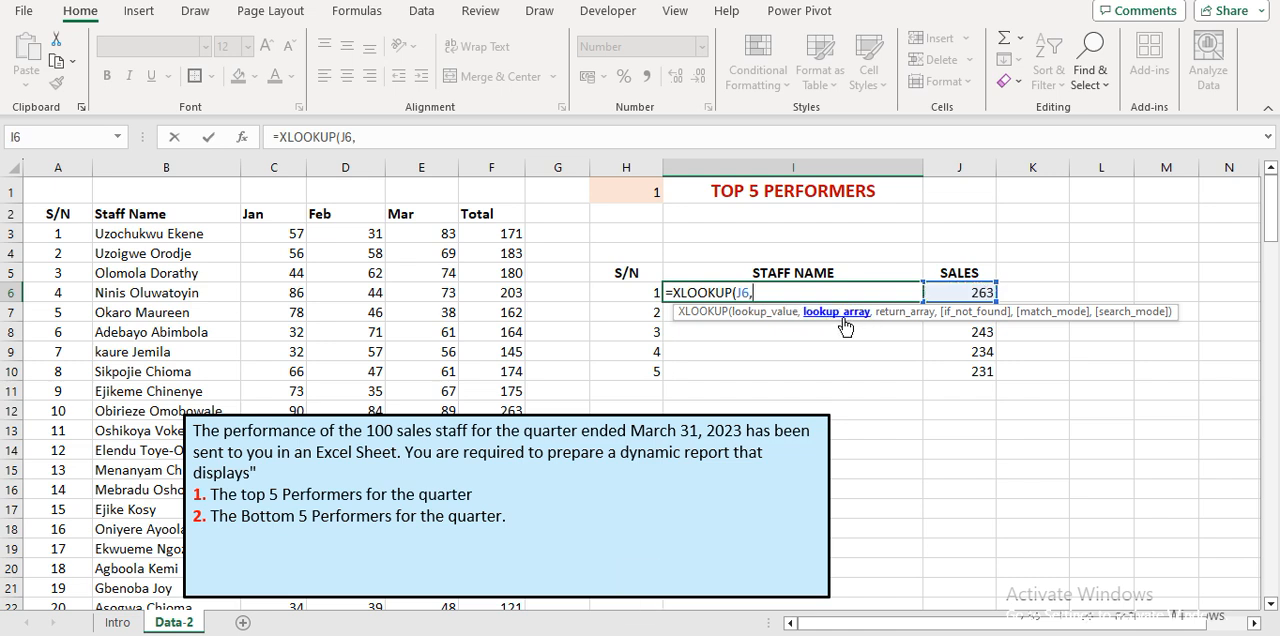
Add the absolute Total range $F$3:$F$102 as the lookup array of the XLOOKUP formula.
{"action": "left_click", "coordinate": [497, 228]}
{"action": "key", "text": "ctrl+shift+Down"}
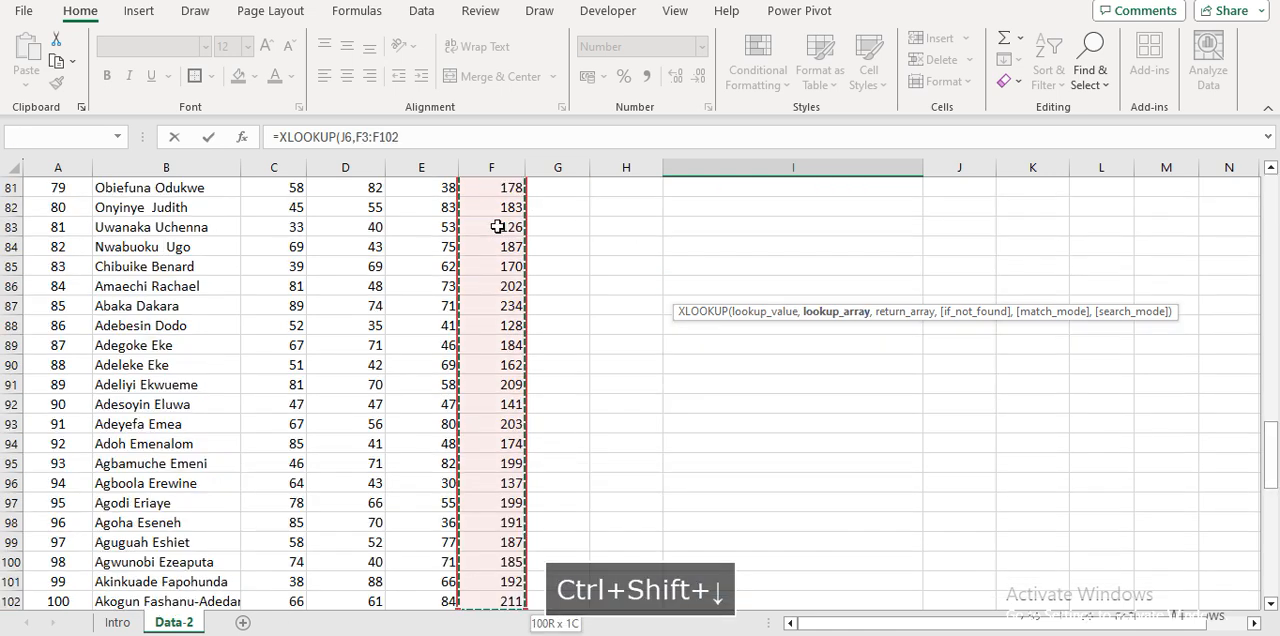
{"action": "key", "text": "F4"}
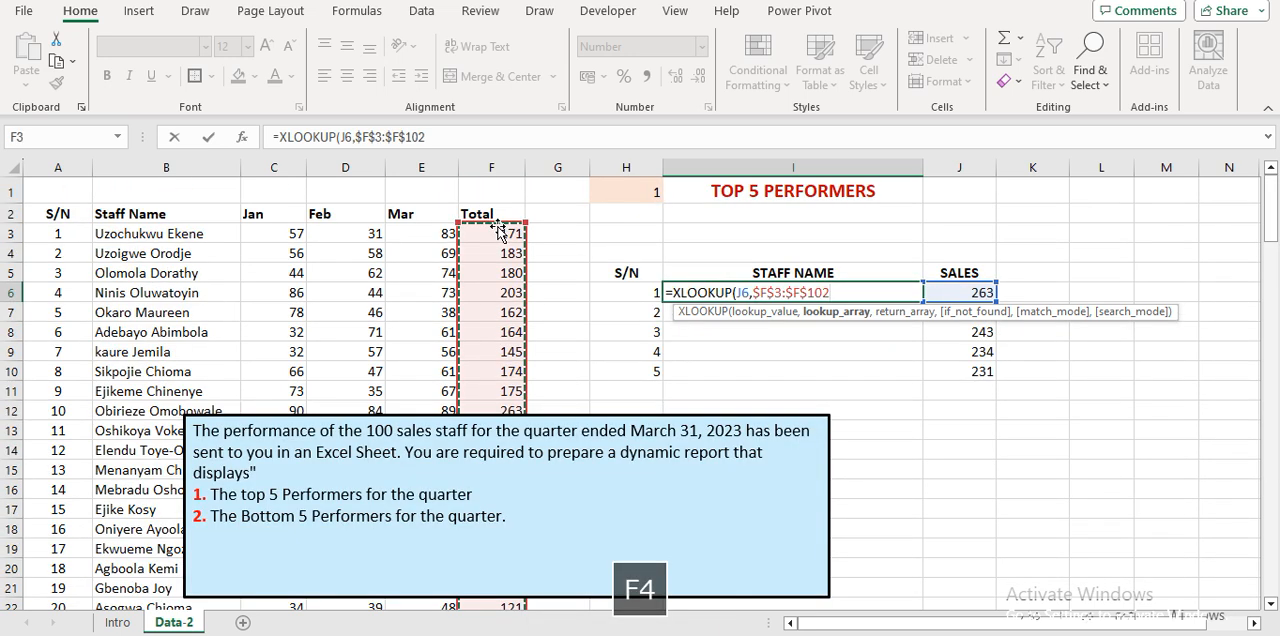
{"action": "type", "text": ","}
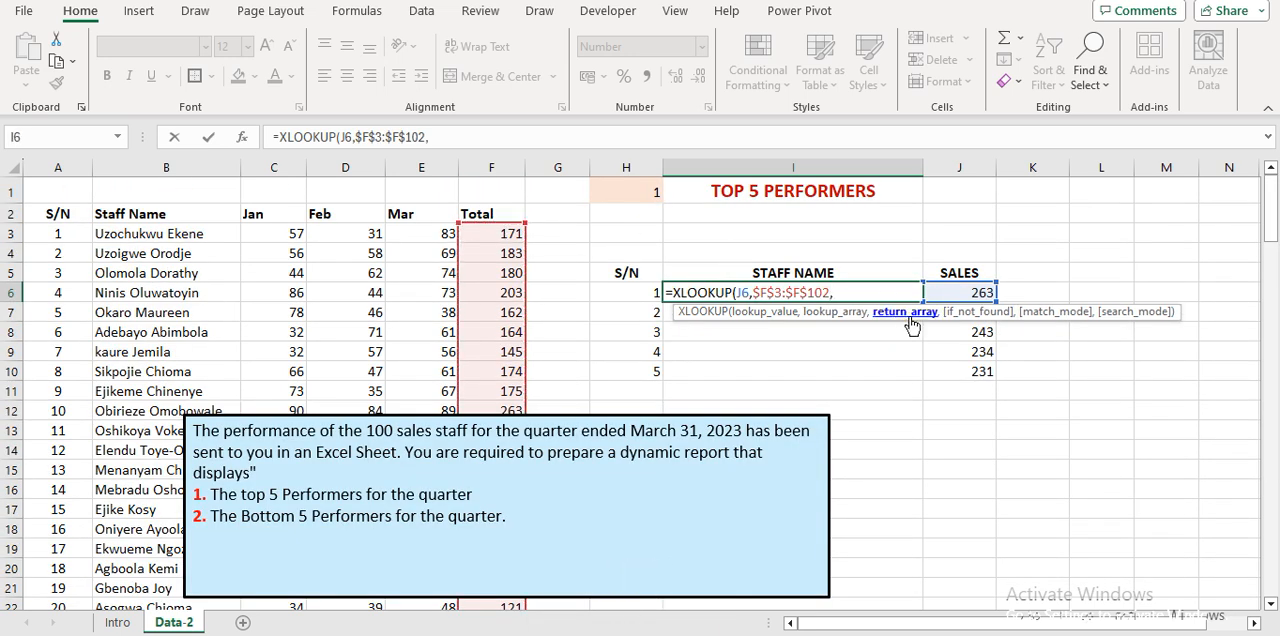
Add the absolute Staff Name range $B$3:$B$102 as the return array and enter the XLOOKUP formula in I6.
{"action": "left_click", "coordinate": [153, 234]}
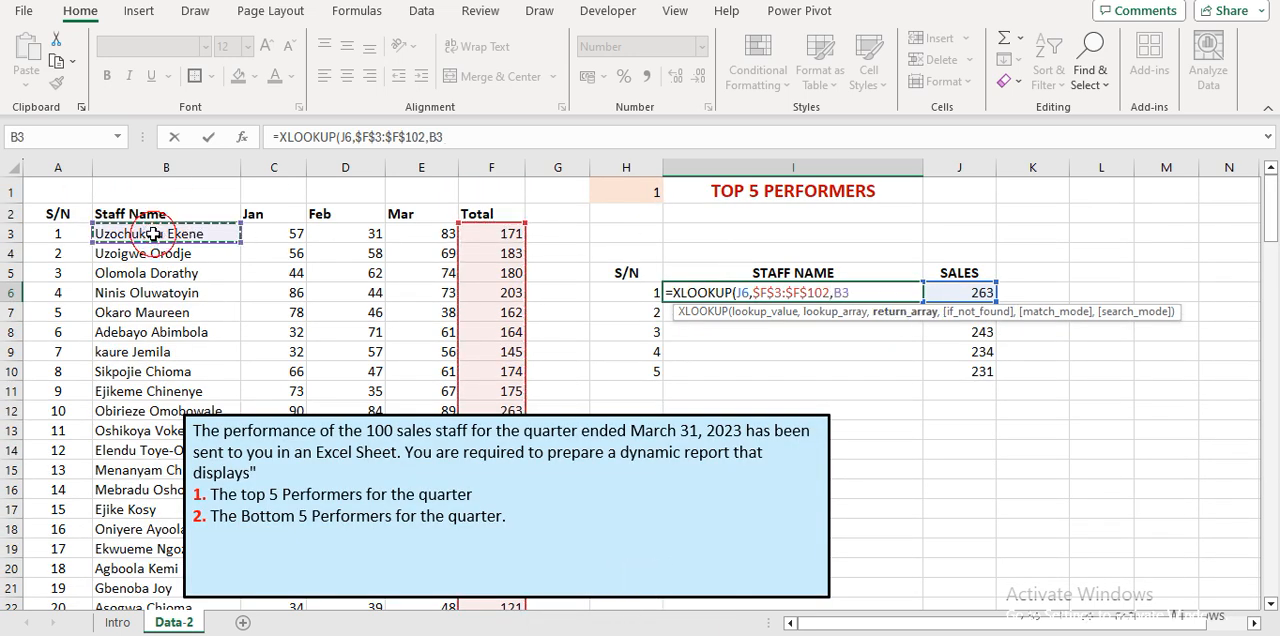
{"action": "key", "text": "ctrl+shift+Down"}
{"action": "key", "text": "F4"}
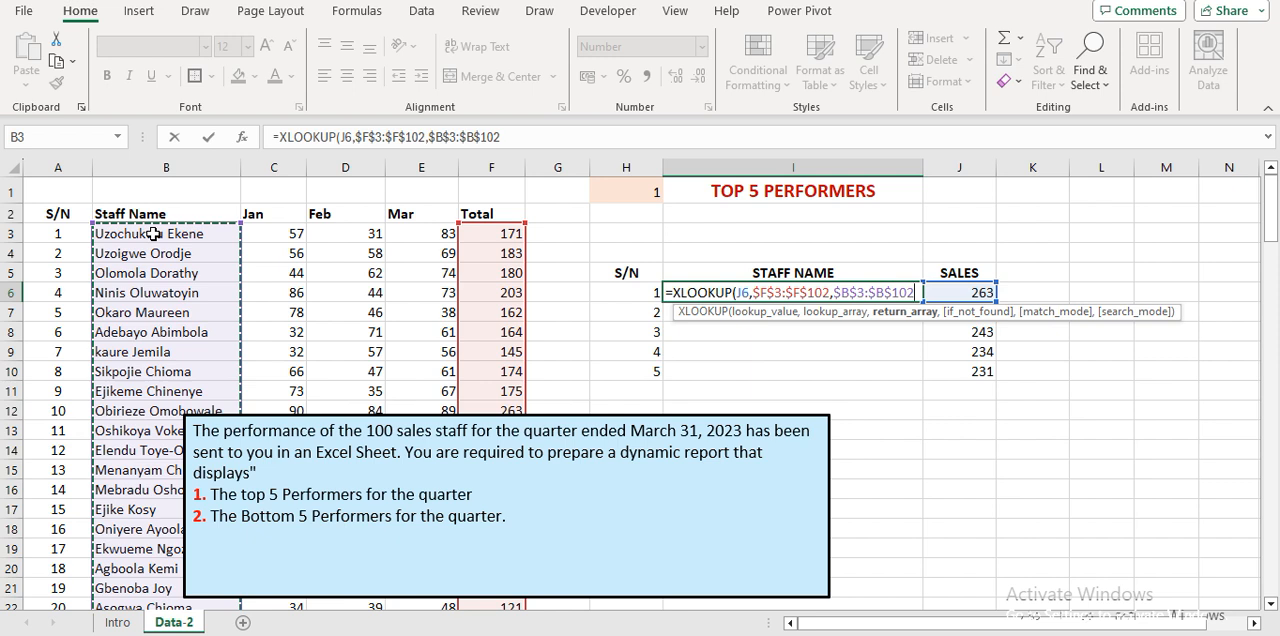
{"action": "key", "text": "Return"}
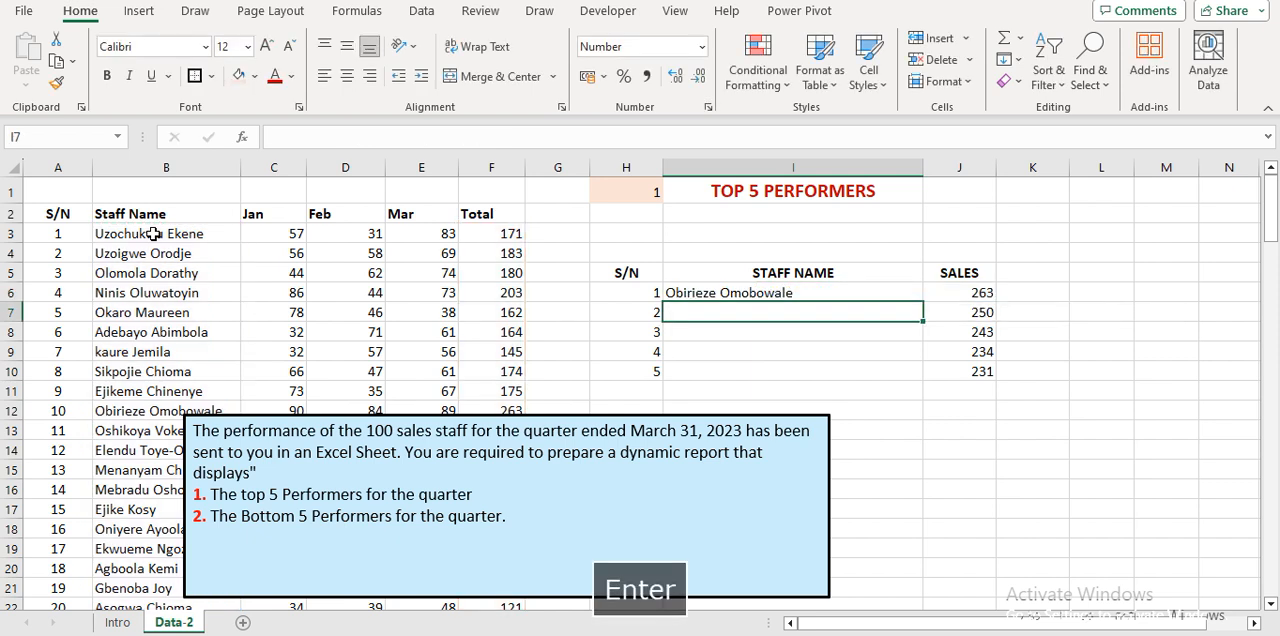
Fill the XLOOKUP formula from I6 down to I10.
{"action": "key", "text": "Up"}
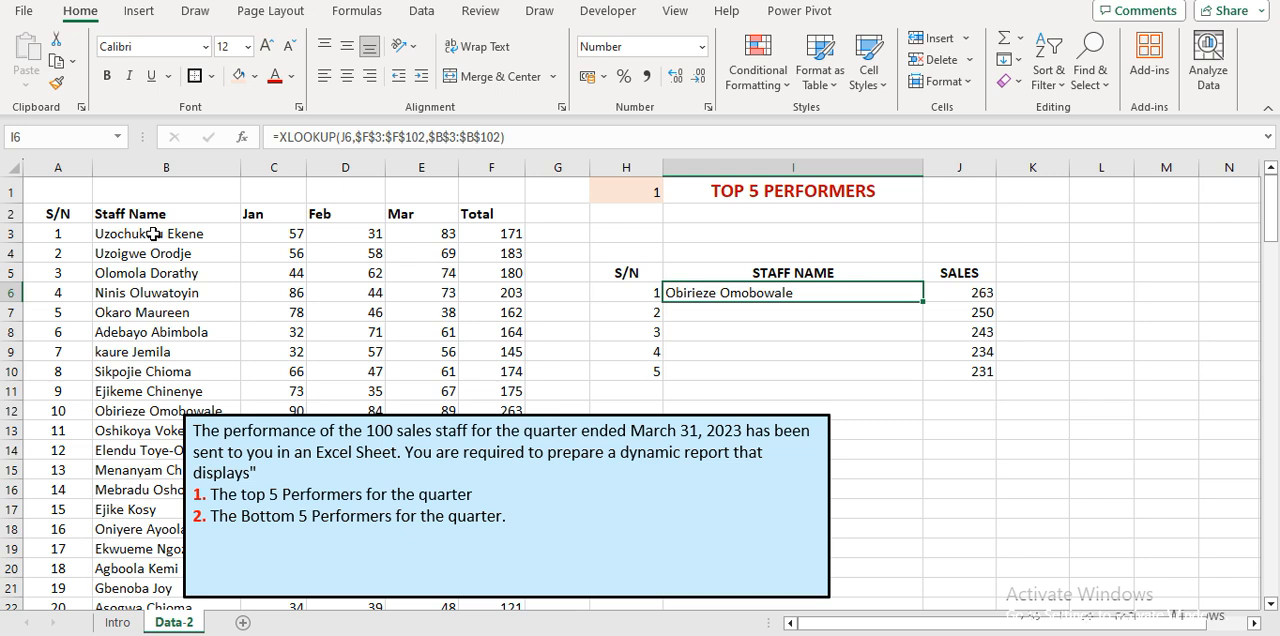
{"action": "key", "text": "shift+Down"}
{"action": "key", "text": "shift+Down"}
{"action": "key", "text": "shift+Down"}
{"action": "key", "text": "shift+Down"}
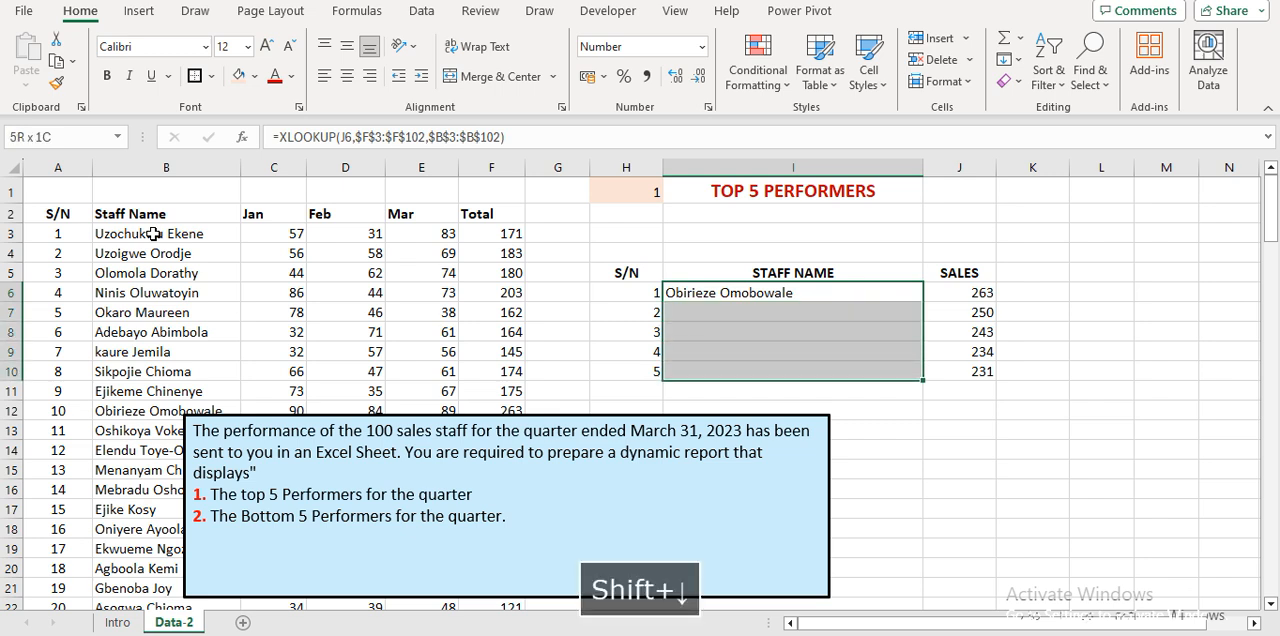
{"action": "key", "text": "ctrl+d"}
{"action": "key", "text": "shift+Up"}
{"action": "key", "text": "shift+Up"}
{"action": "key", "text": "shift+Up"}
{"action": "key", "text": "shift+Up"}
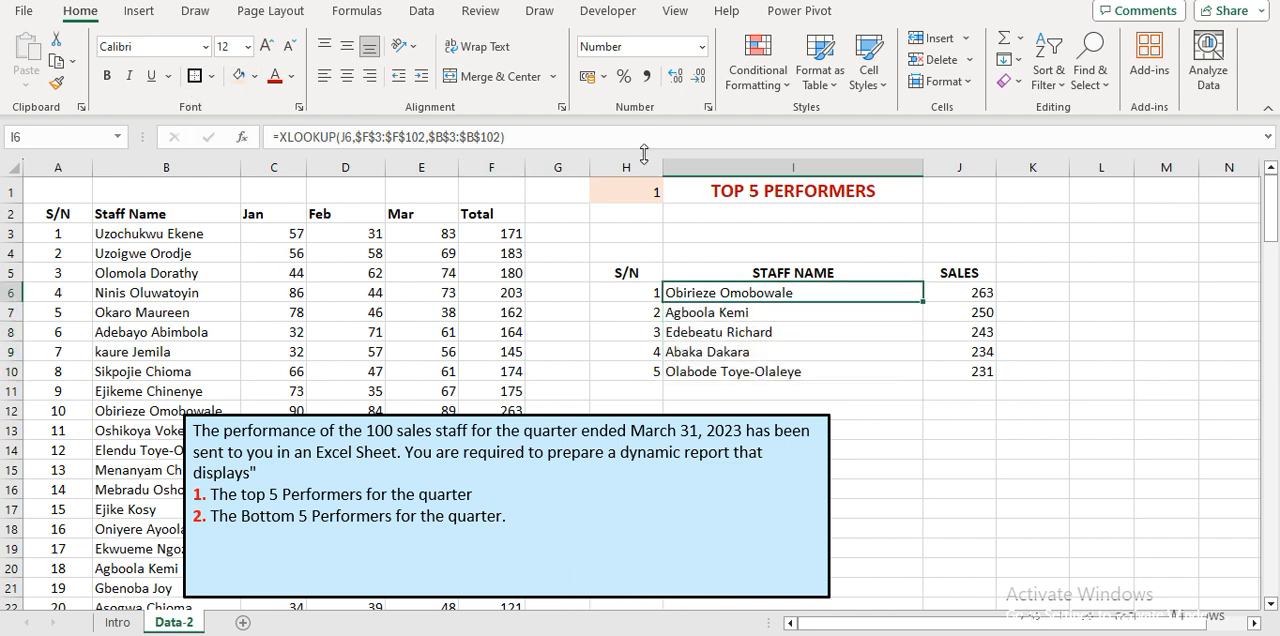
Choose 2 from the dropdown in H1 to test the staff names and sales together.
{"action": "left_click", "coordinate": [631, 191]}
{"action": "left_click", "coordinate": [675, 193]}
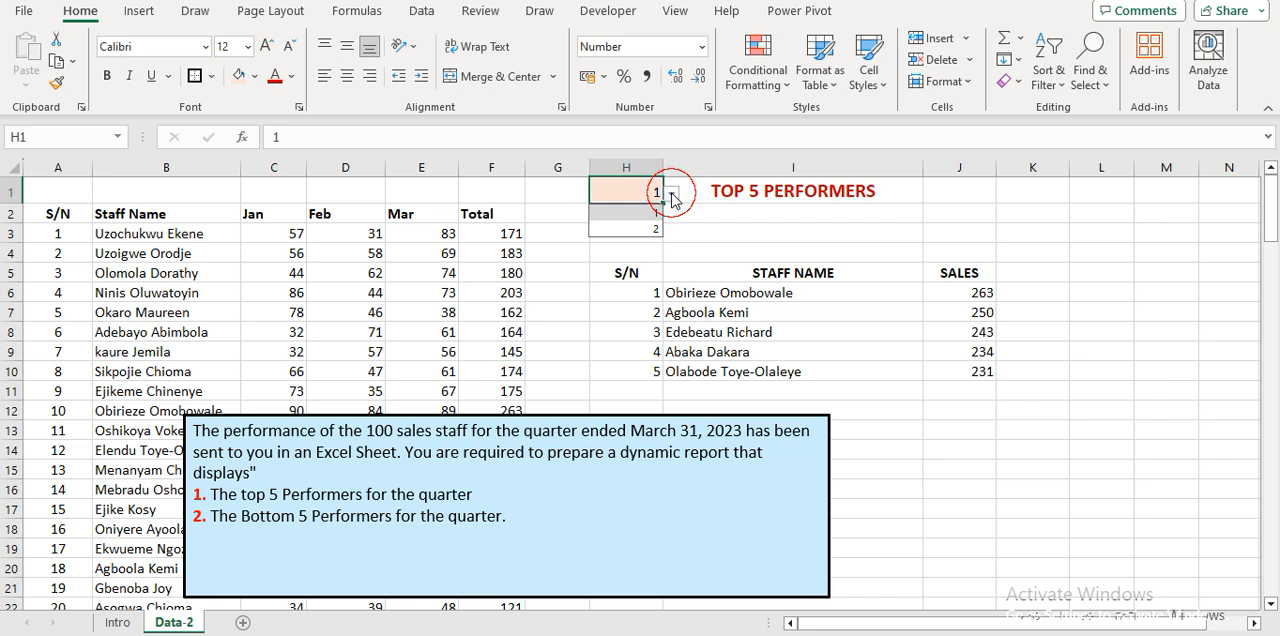
{"action": "left_click", "coordinate": [626, 229]}
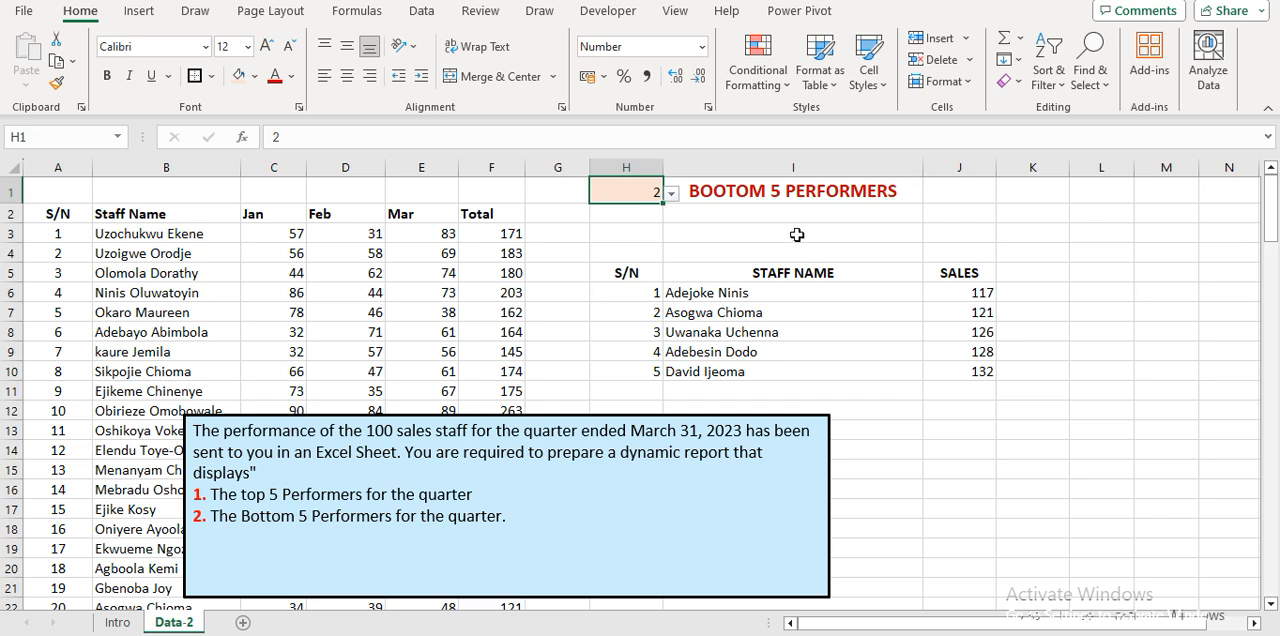
Link I4 to the report heading with =I1 and make the cell bold.
{"action": "left_click", "coordinate": [756, 252]}
{"action": "type", "text": "="}
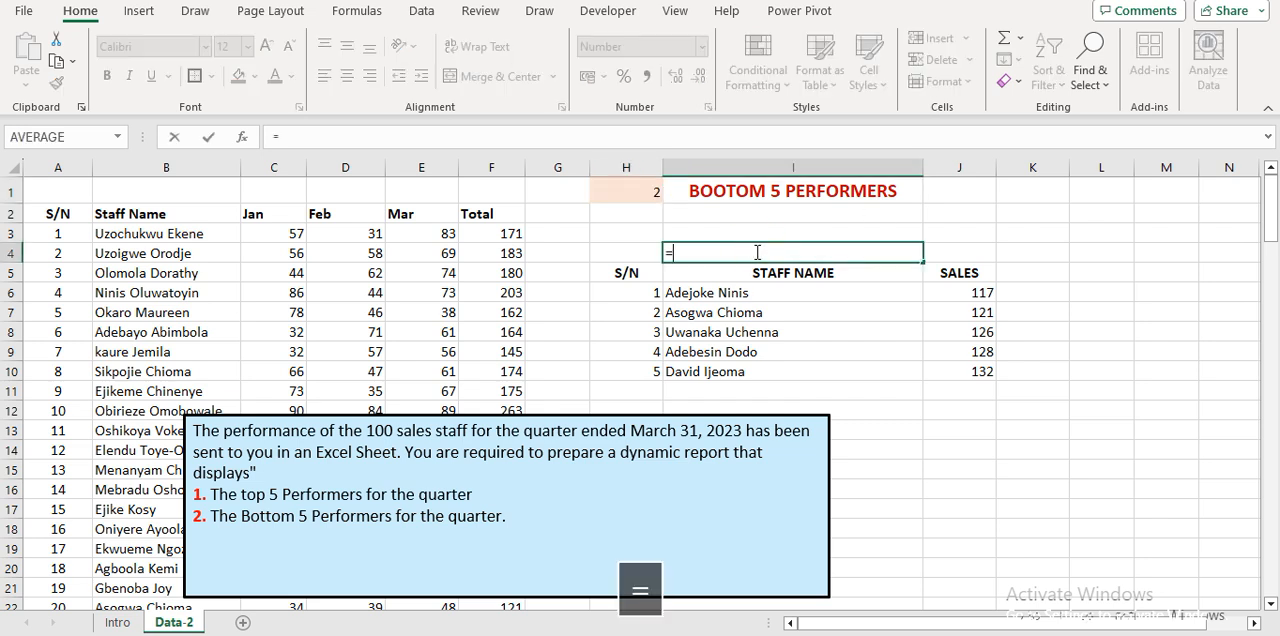
{"action": "key", "text": "Up"}
{"action": "key", "text": "Up"}
{"action": "key", "text": "Up"}
{"action": "key", "text": "Return"}
{"action": "key", "text": "Up"}
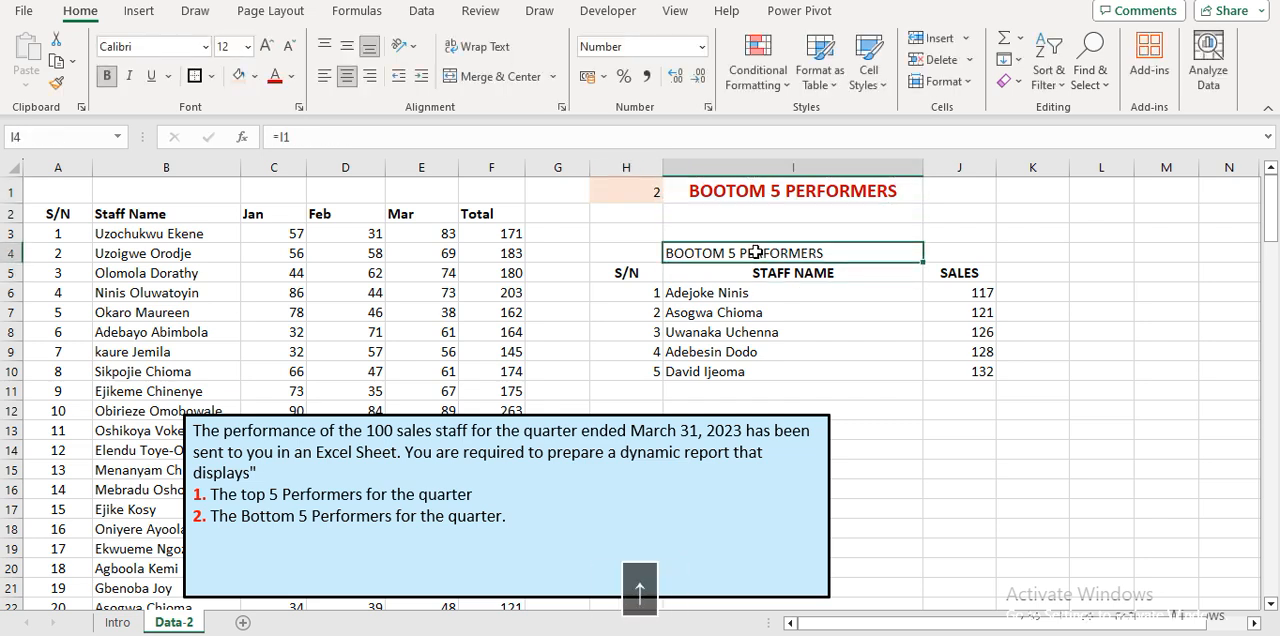
{"action": "key", "text": "ctrl+b"}
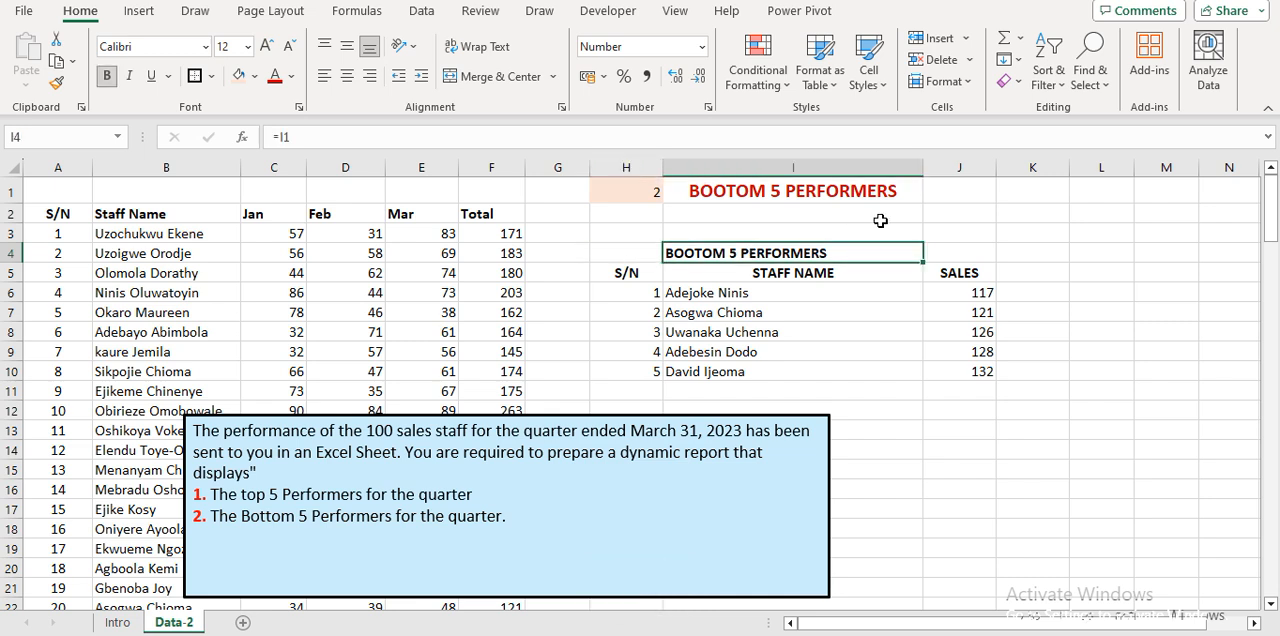
Narrow column I slightly and review the staff names in I6:I10.
{"action": "left_click_drag", "start_coordinate": [920, 167], "coordinate": [906, 167]}
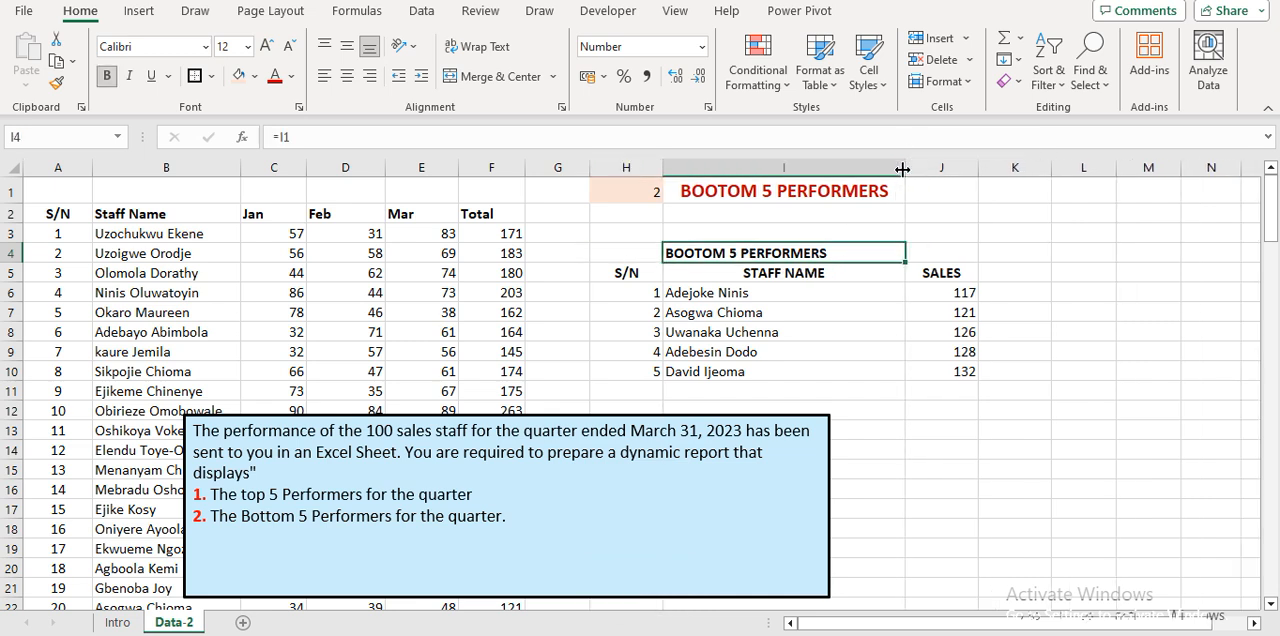
{"action": "left_click", "coordinate": [753, 297]}
{"action": "left_click_drag", "start_coordinate": [753, 297], "coordinate": [749, 366]}
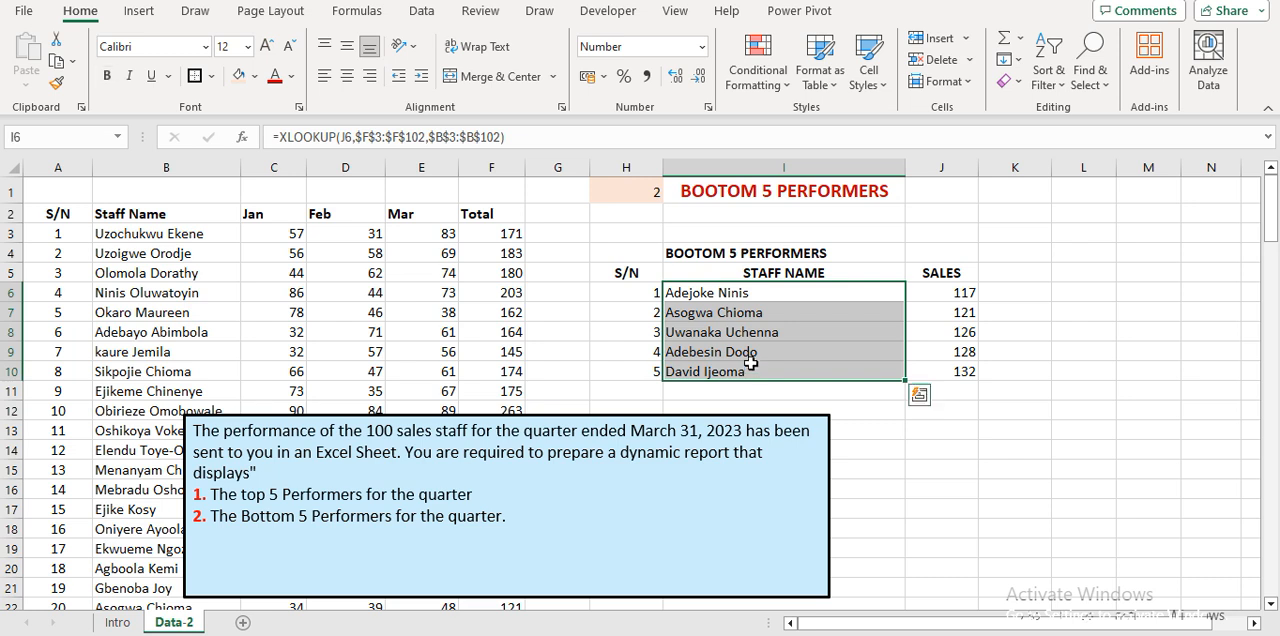
{"action": "left_click", "coordinate": [764, 296]}
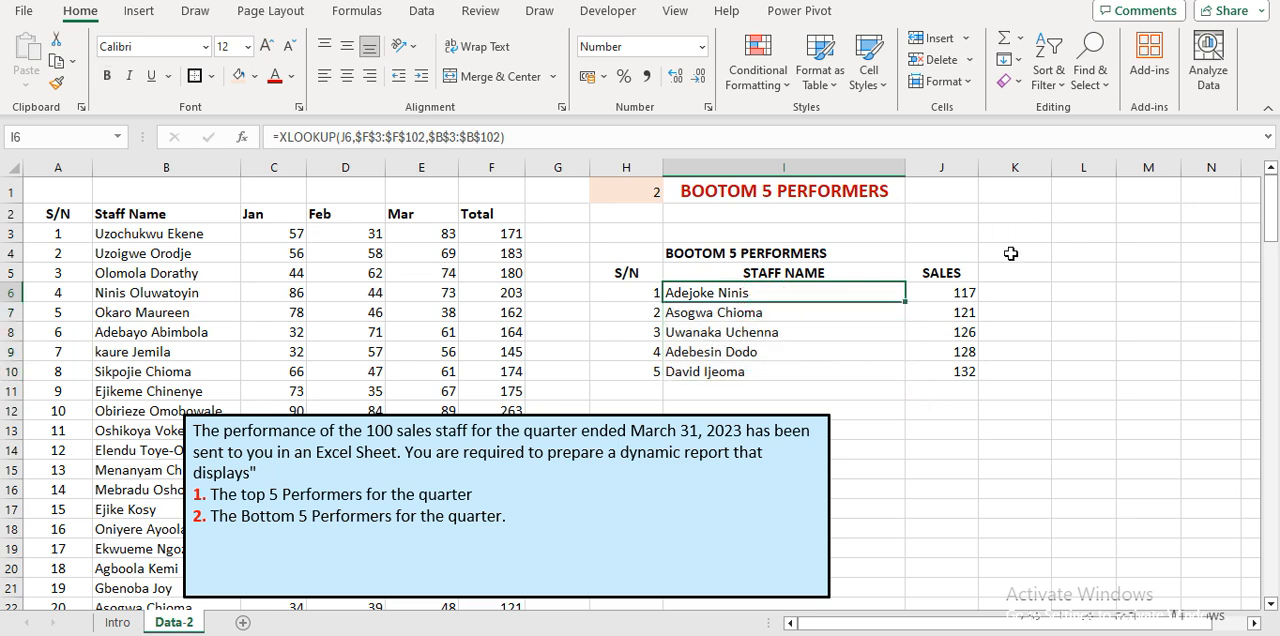
Widen column K and copy the STAFF NAME header from I5 into K5.
{"action": "left_click_drag", "start_coordinate": [1051, 168], "coordinate": [1177, 186]}
{"action": "key", "text": "Up"}
{"action": "key", "text": "ctrl+c"}
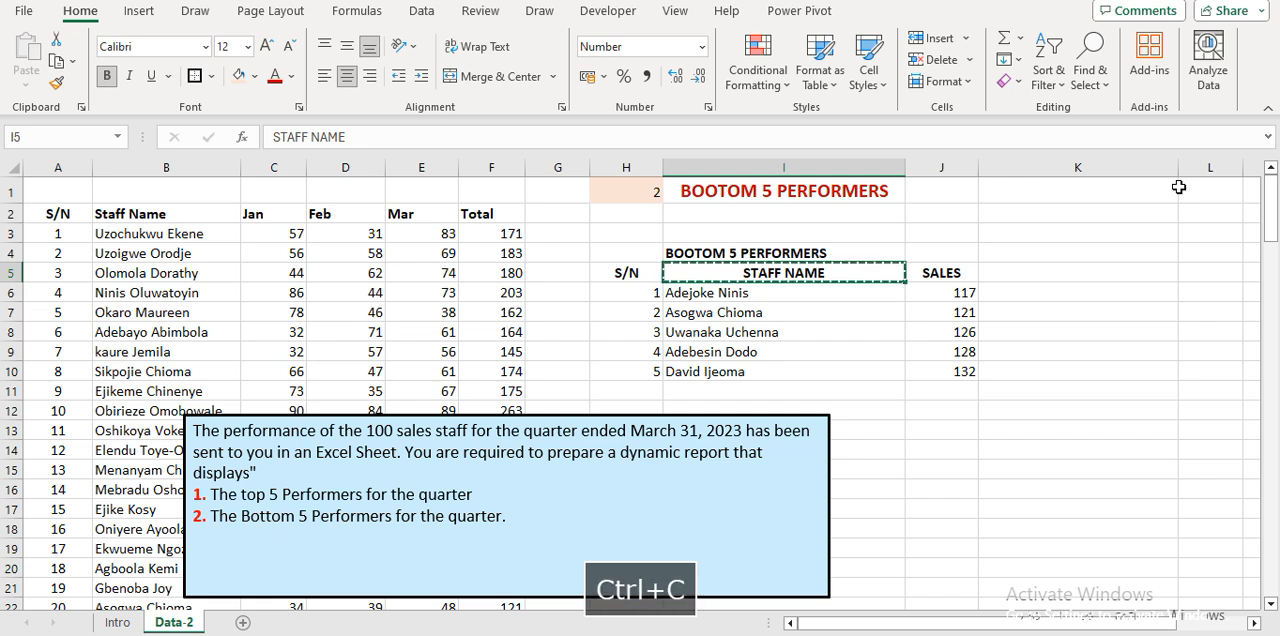
{"action": "key", "text": "Right"}
{"action": "key", "text": "Right"}
{"action": "key", "text": "Return"}
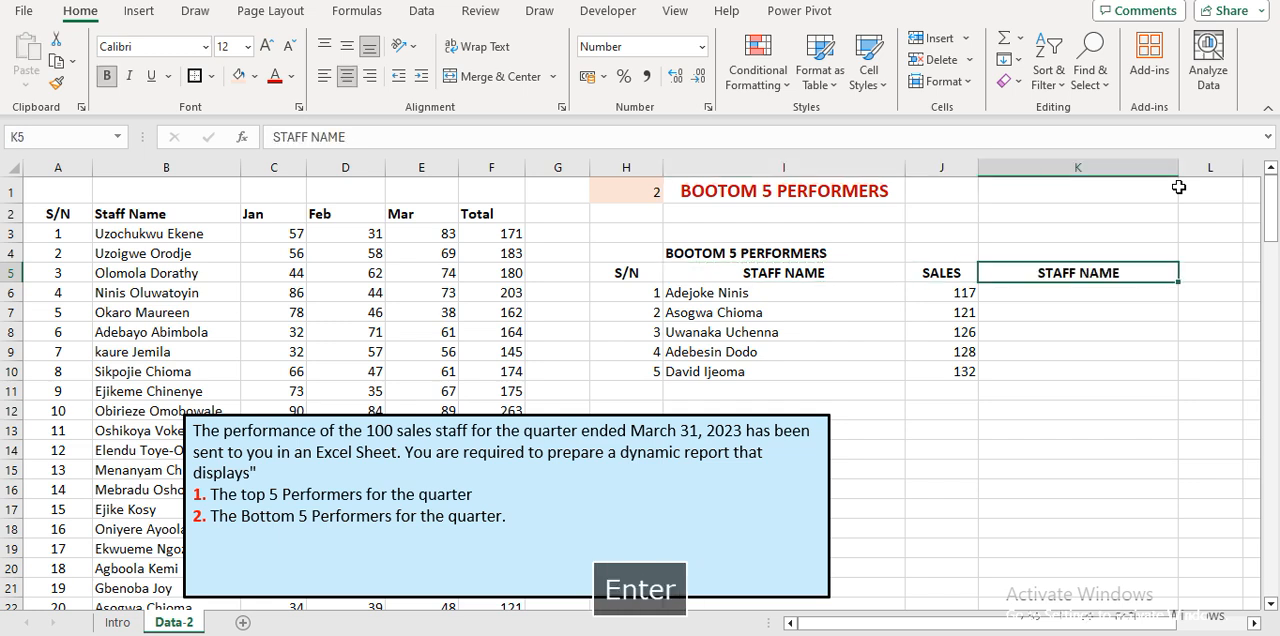
Label cell K4 above the new STAFF NAME column as INDEX & MATCH.
{"action": "key", "text": "Up"}
{"action": "type", "text": "INDEX"}
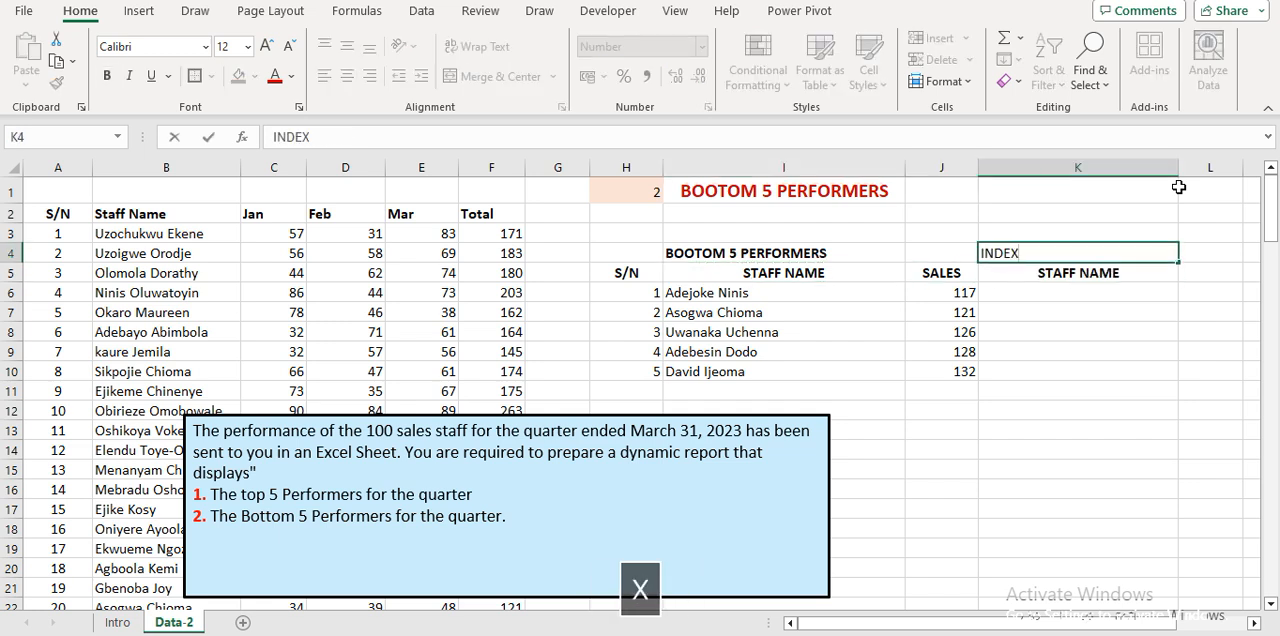
{"action": "type", "text": " & MATCH"}
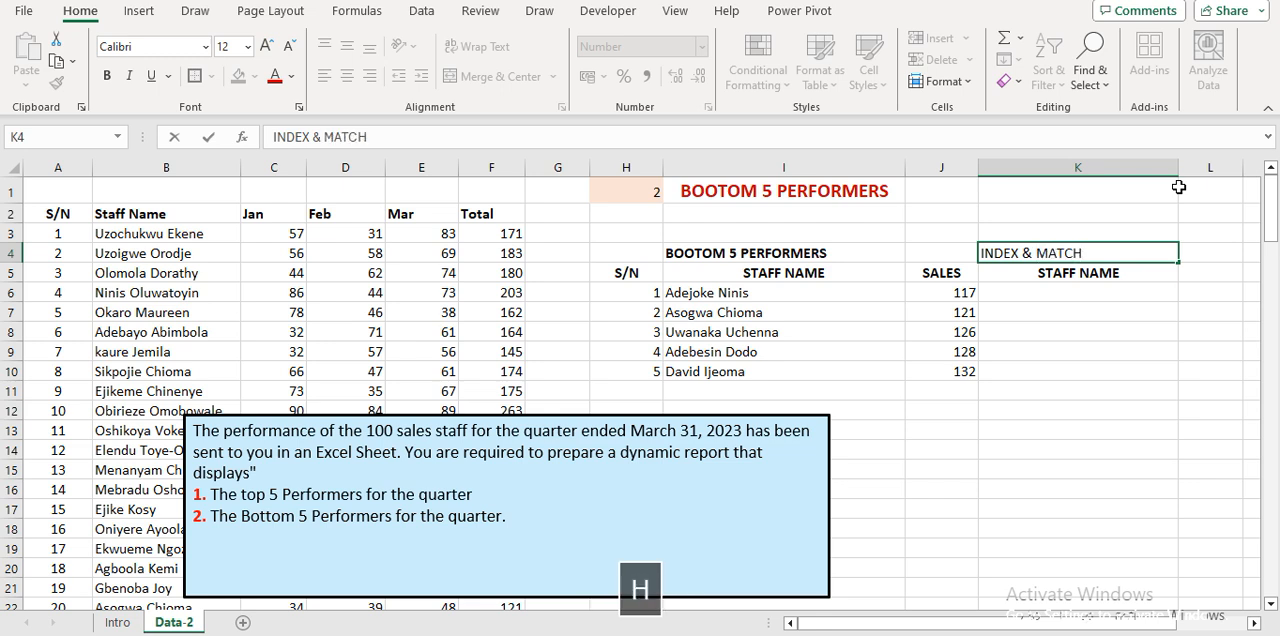
{"action": "key", "text": "Return"}
{"action": "key", "text": "Up"}
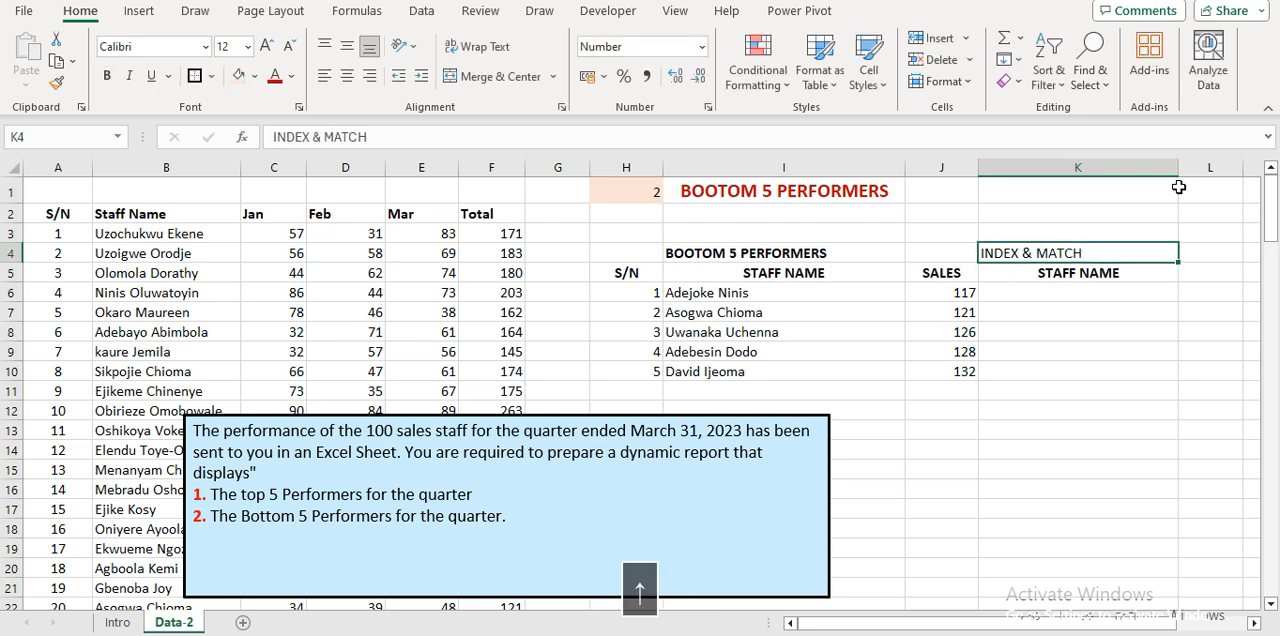
Review the heading link in I4 and the XLOOKUP formula in I6.
{"action": "key", "text": "Down"}
{"action": "key", "text": "Left"}
{"action": "key", "text": "Left"}
{"action": "key", "text": "Up"}
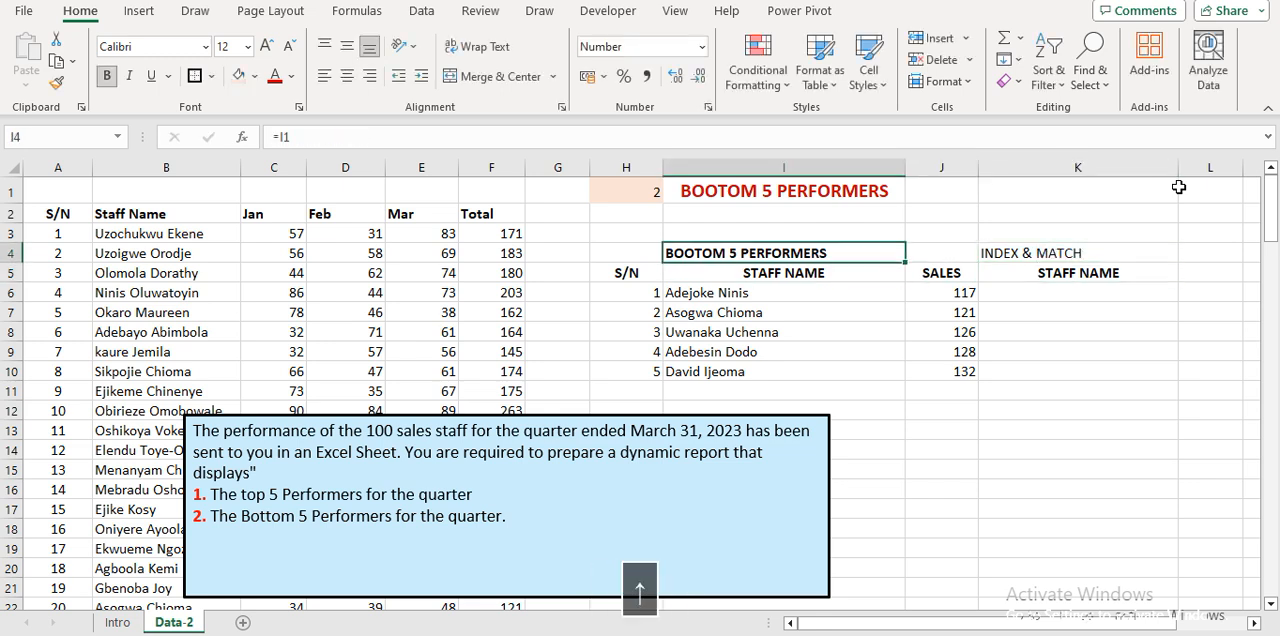
{"action": "key", "text": "Down"}
{"action": "key", "text": "Down"}
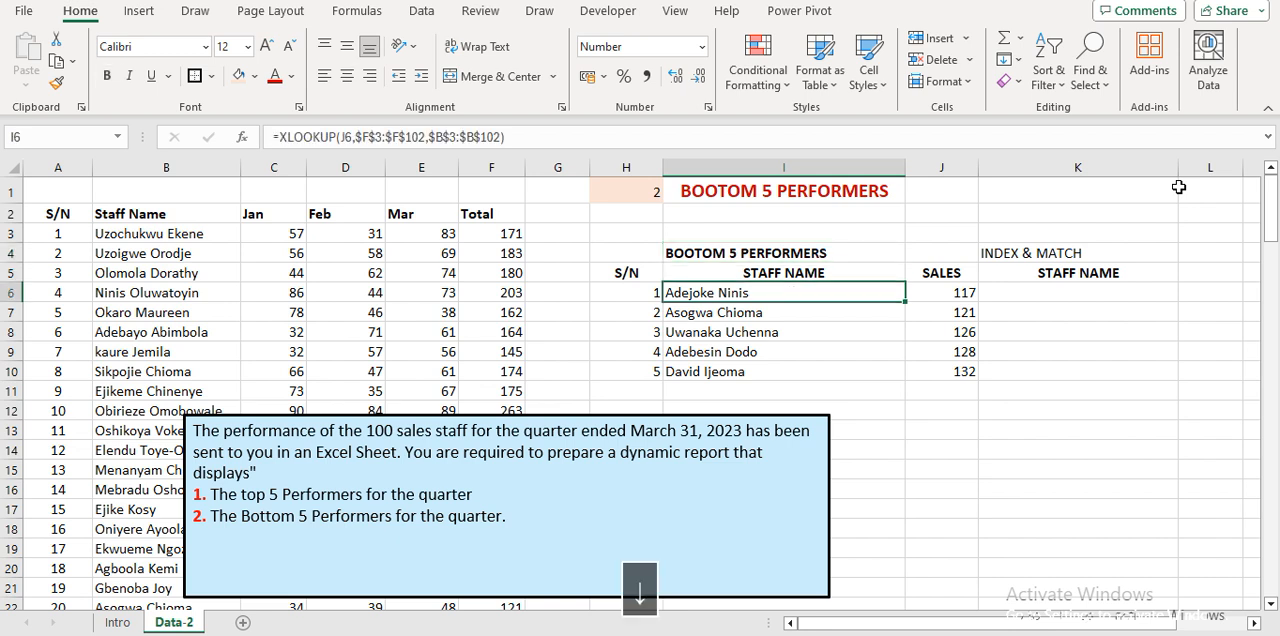
Start an INDEX formula in K6 with the absolute range $B$2:$F$102 as its array.
{"action": "key", "text": "Right"}
{"action": "key", "text": "Right"}
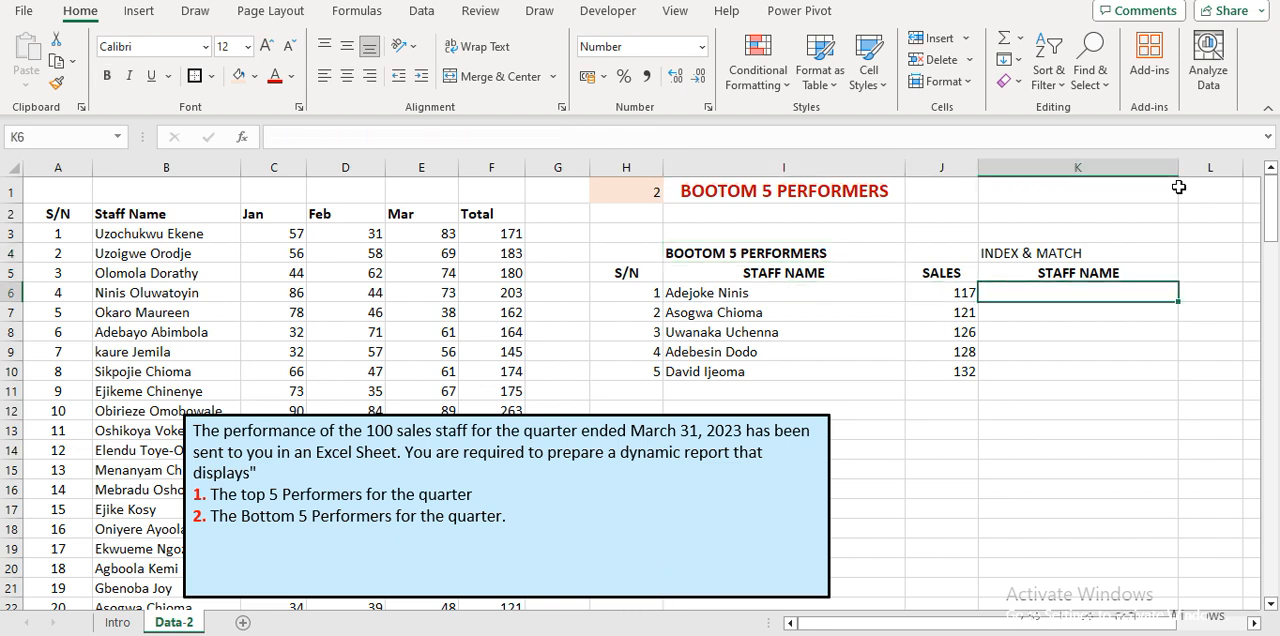
{"action": "type", "text": "=IND"}
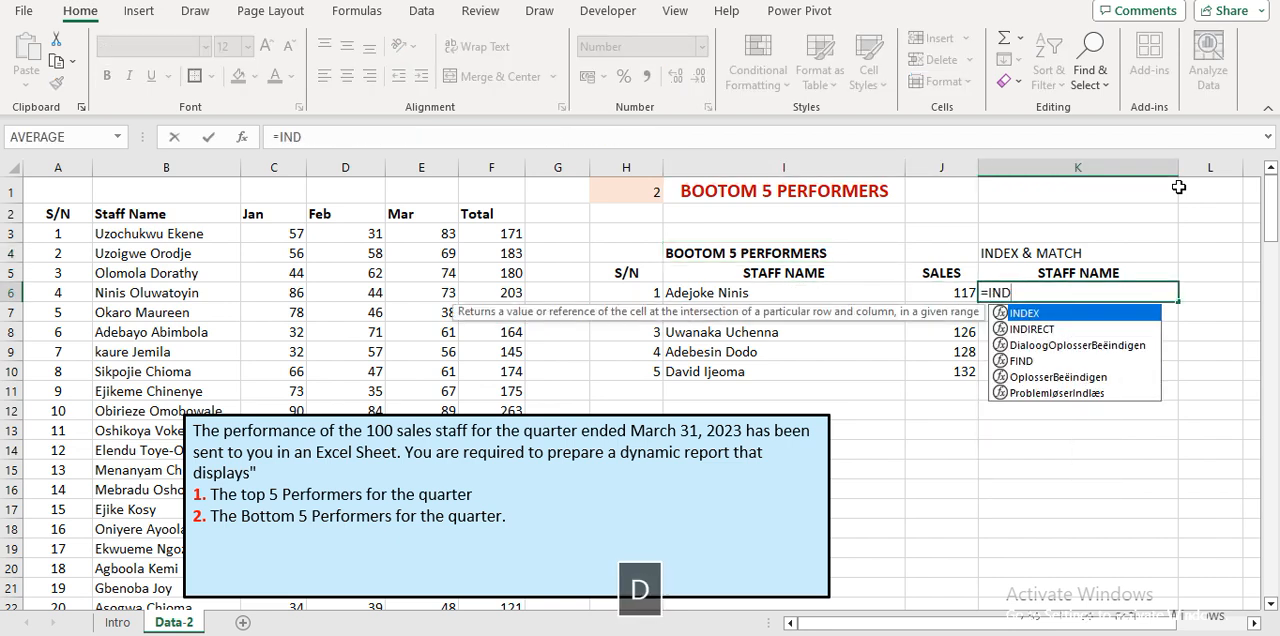
{"action": "key", "text": "Tab"}
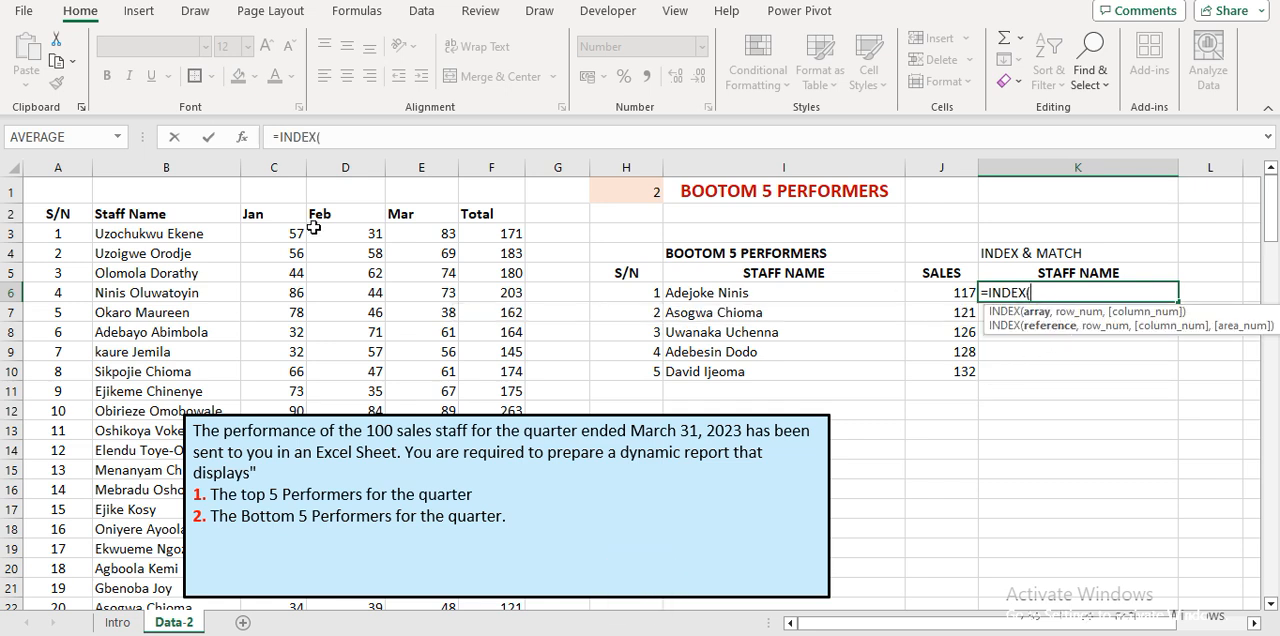
{"action": "left_click", "coordinate": [119, 210]}
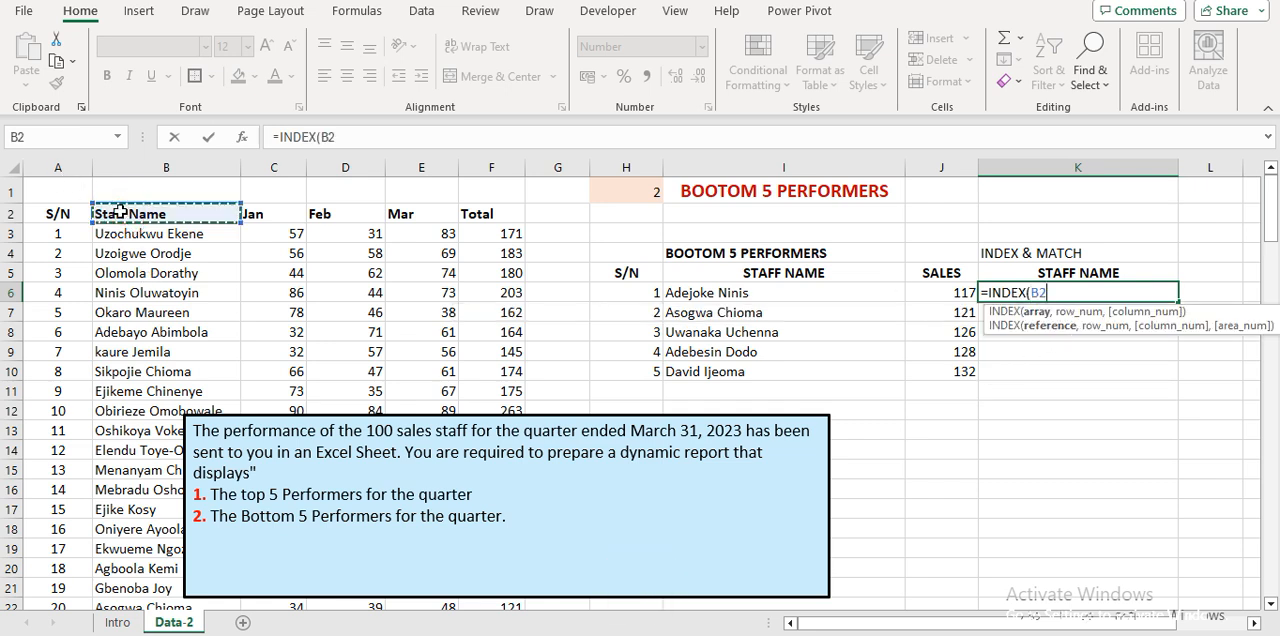
{"action": "key", "text": "shift+Right"}
{"action": "key", "text": "ctrl+shift+Right"}
{"action": "key", "text": "ctrl+shift+Down"}
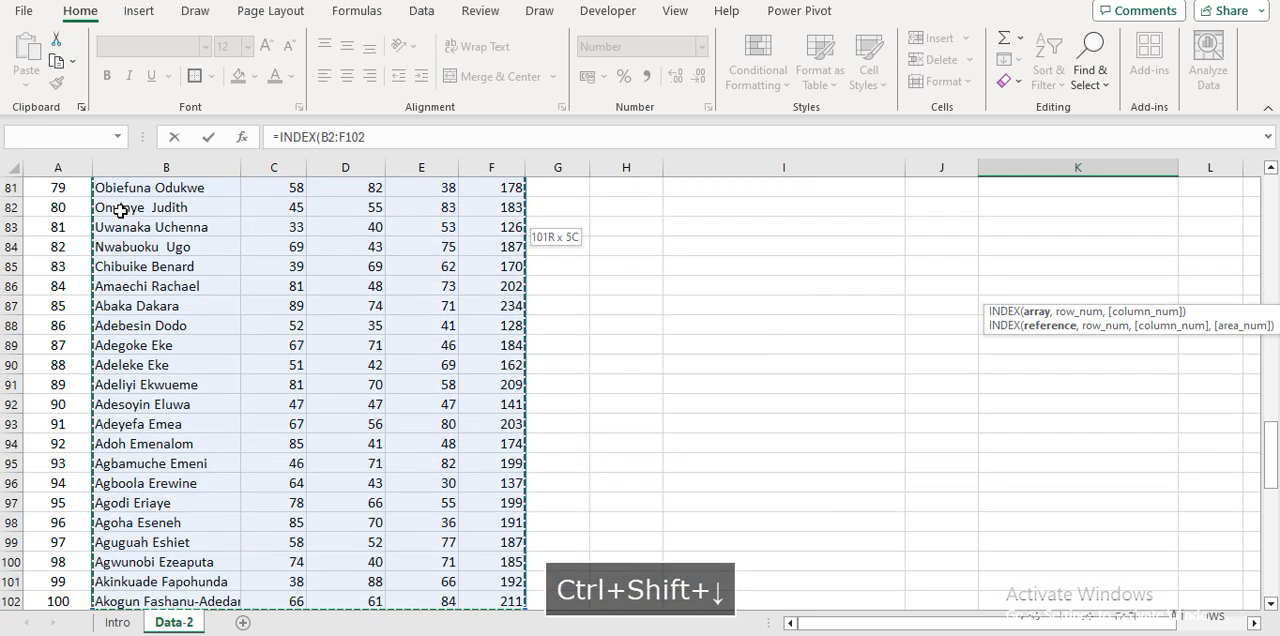
{"action": "key", "text": "F4"}
{"action": "type", "text": ","}
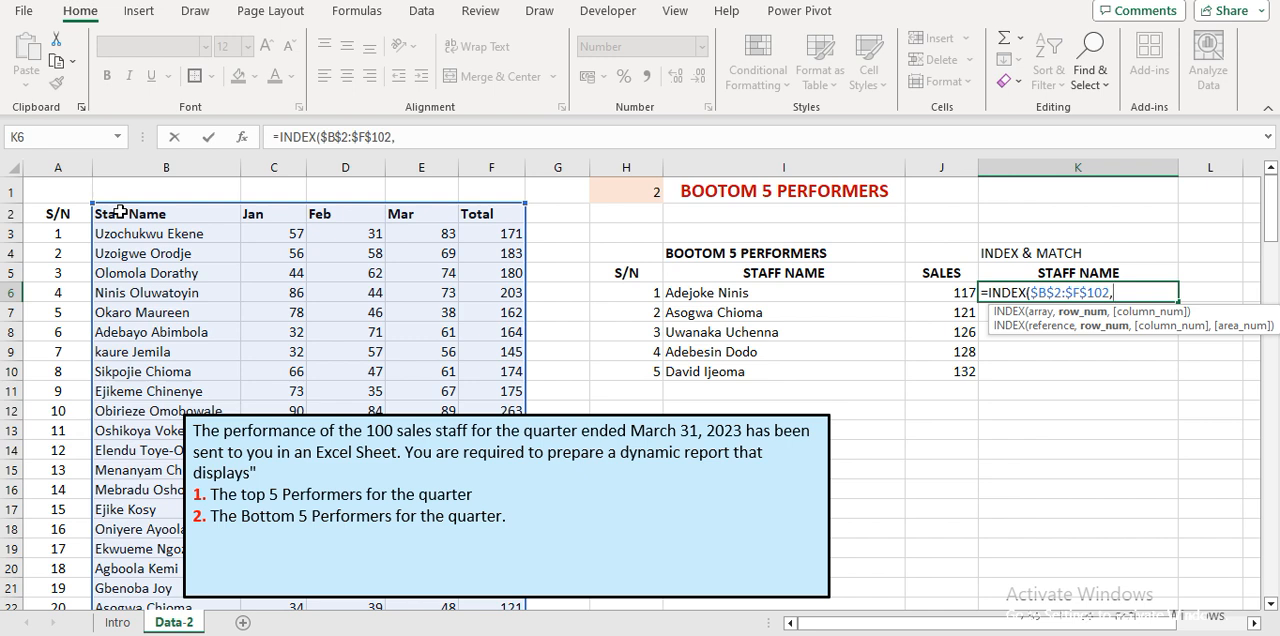
Add MATCH(J6,$F$2:$F$102,0) as the row number of the INDEX formula, using an exact match on the totals.
{"action": "type", "text": "MAT"}
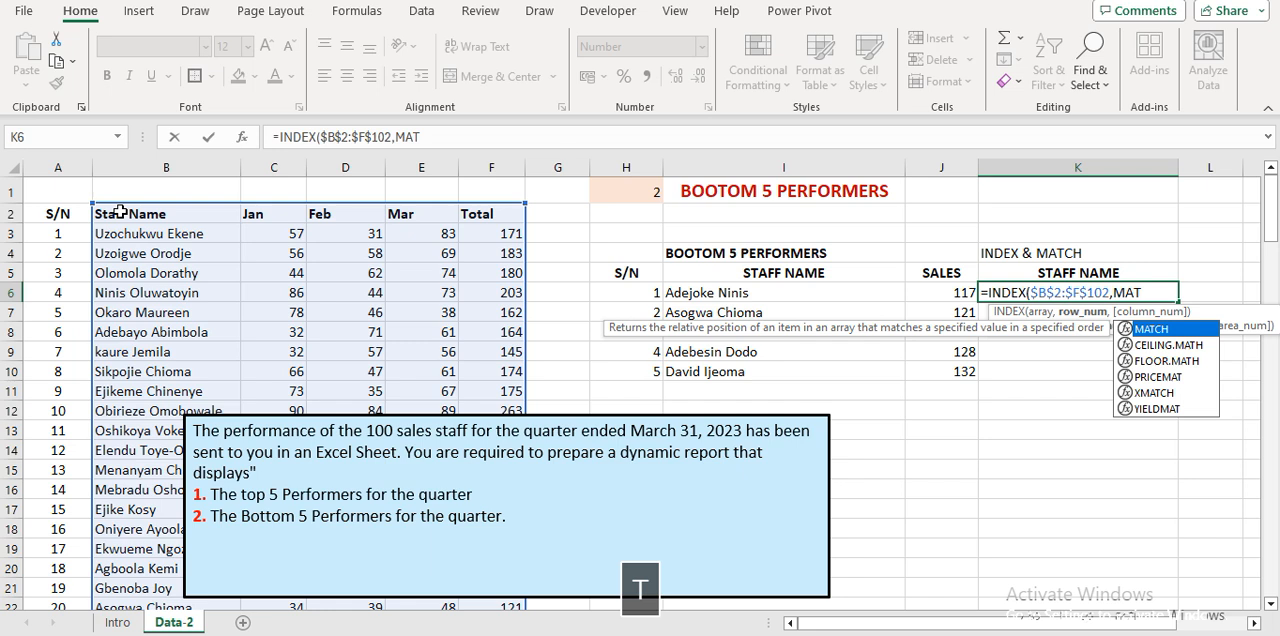
{"action": "key", "text": "Tab"}
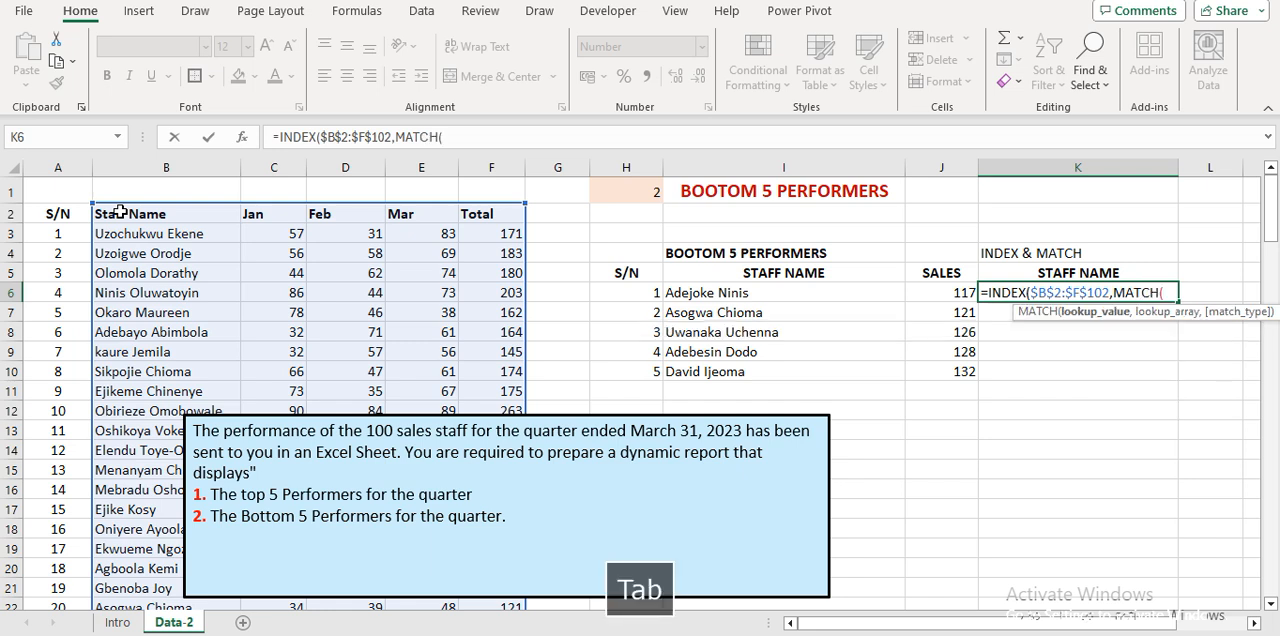
{"action": "left_click", "coordinate": [951, 294]}
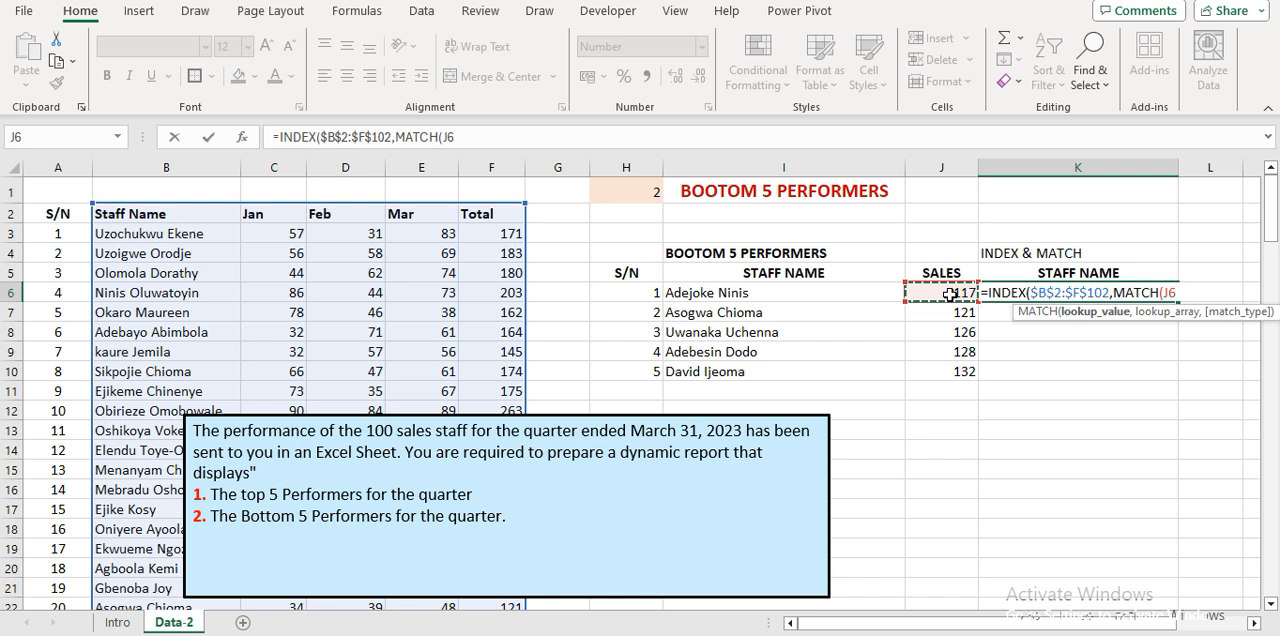
{"action": "type", "text": ","}
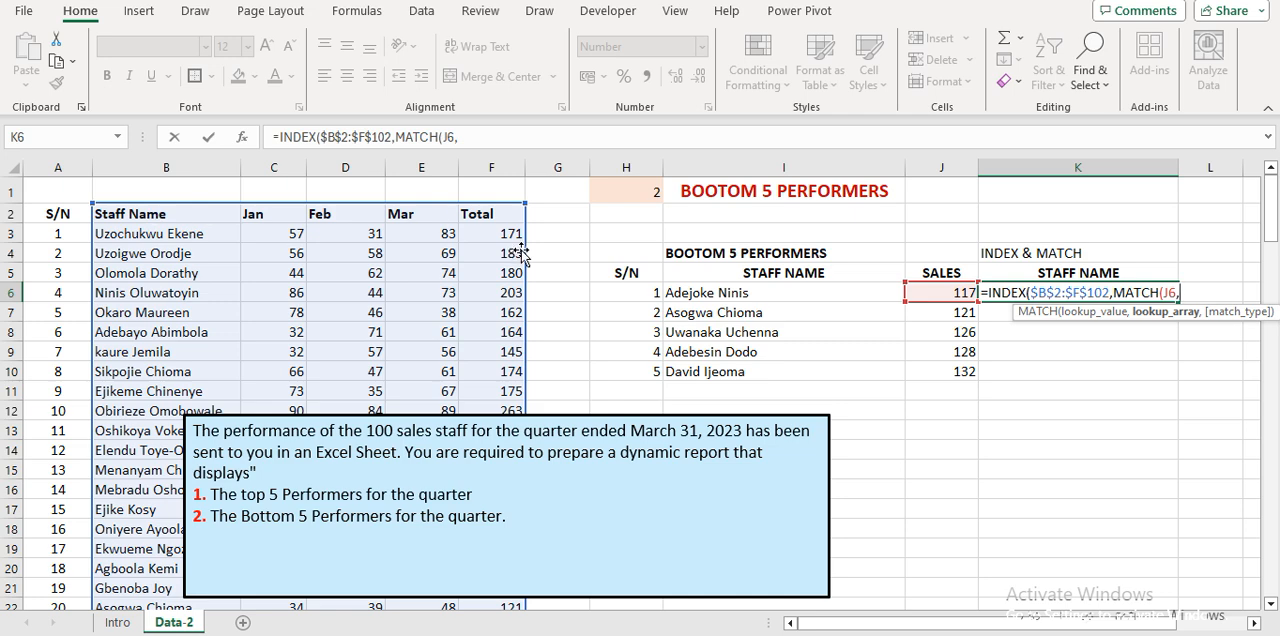
{"action": "left_click", "coordinate": [496, 211]}
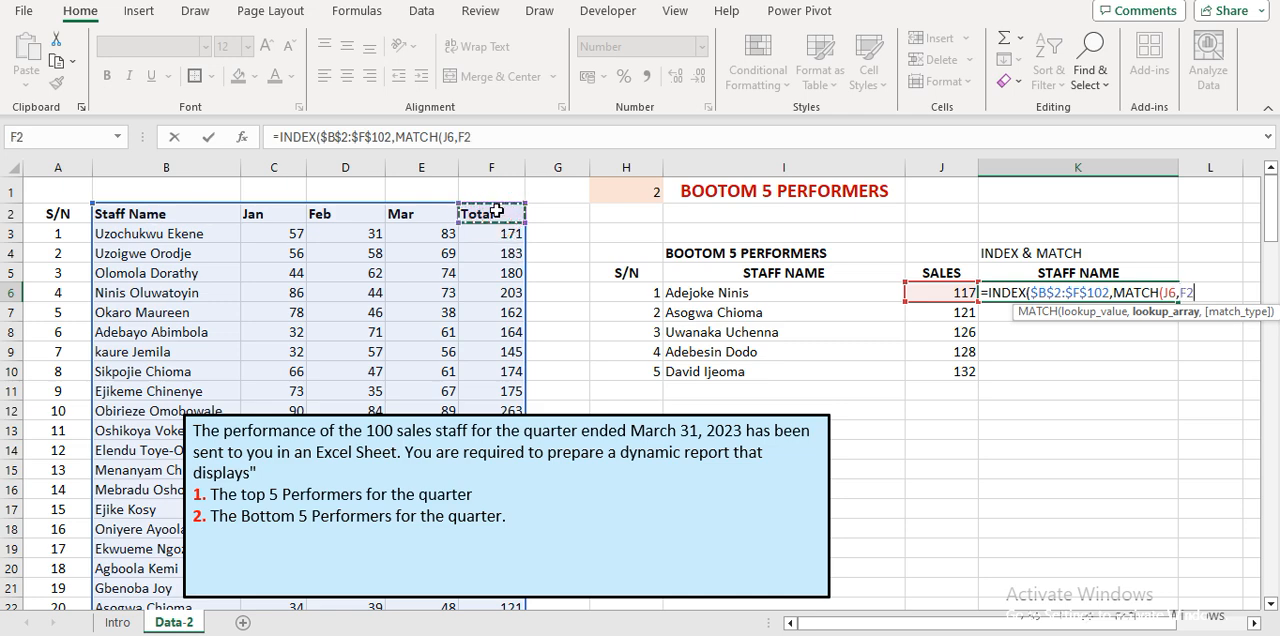
{"action": "key", "text": "ctrl+shift+Down"}
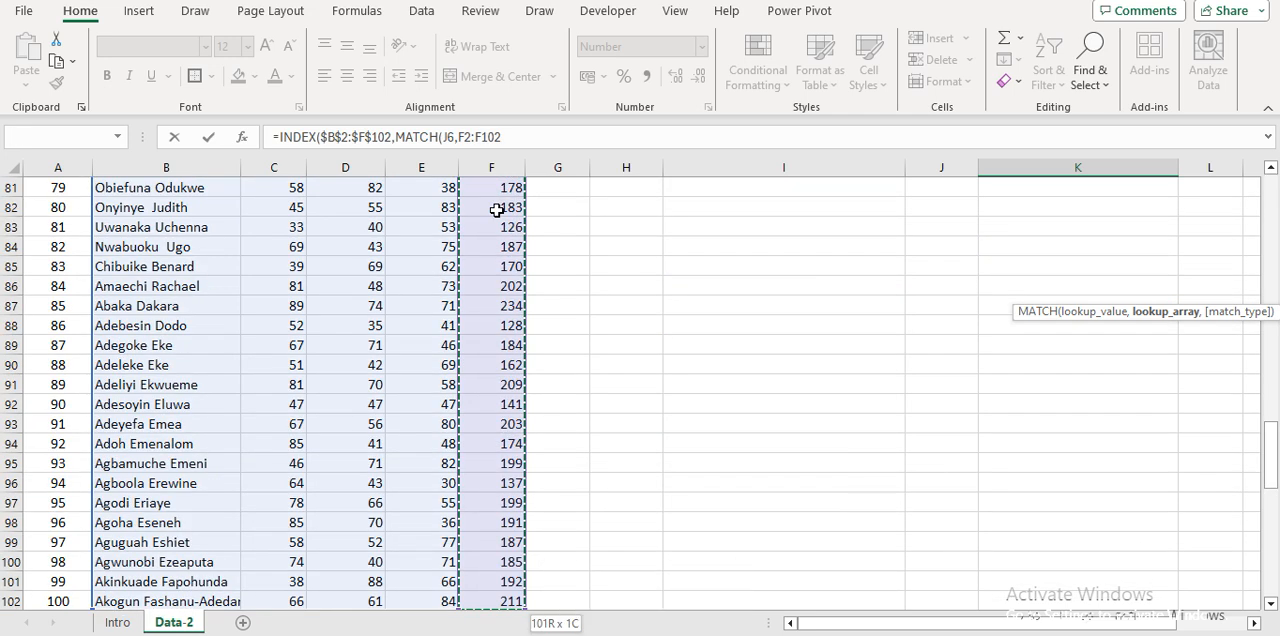
{"action": "key", "text": "F4"}
{"action": "type", "text": ","}
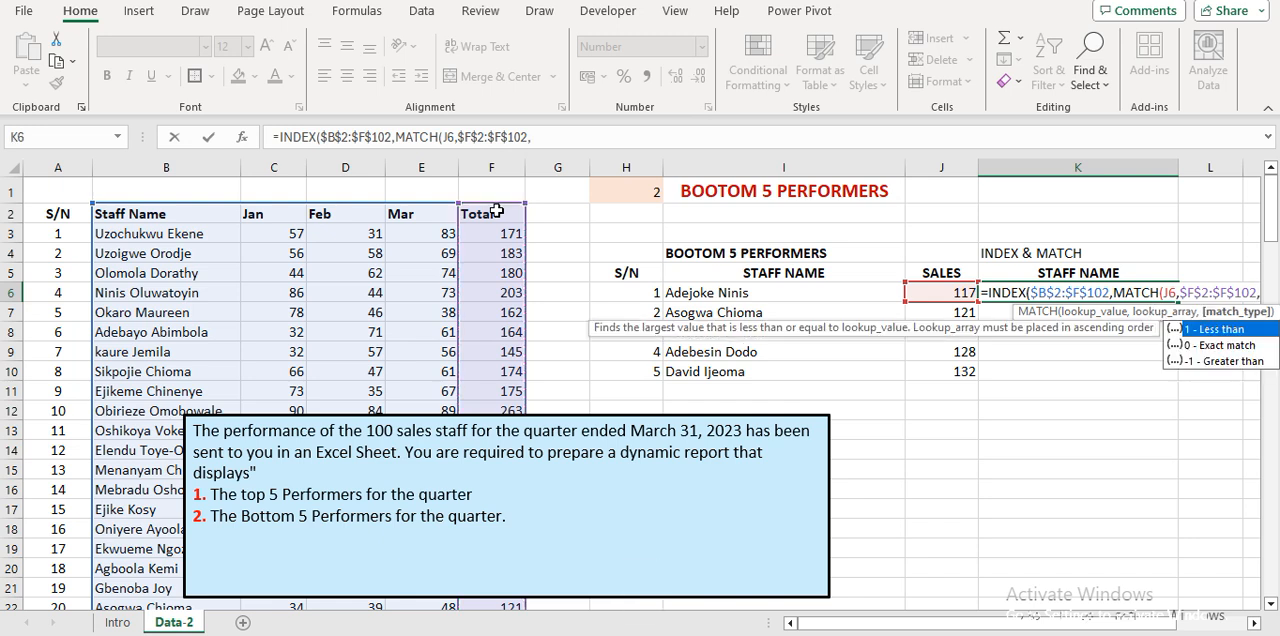
{"action": "key", "text": "Down"}
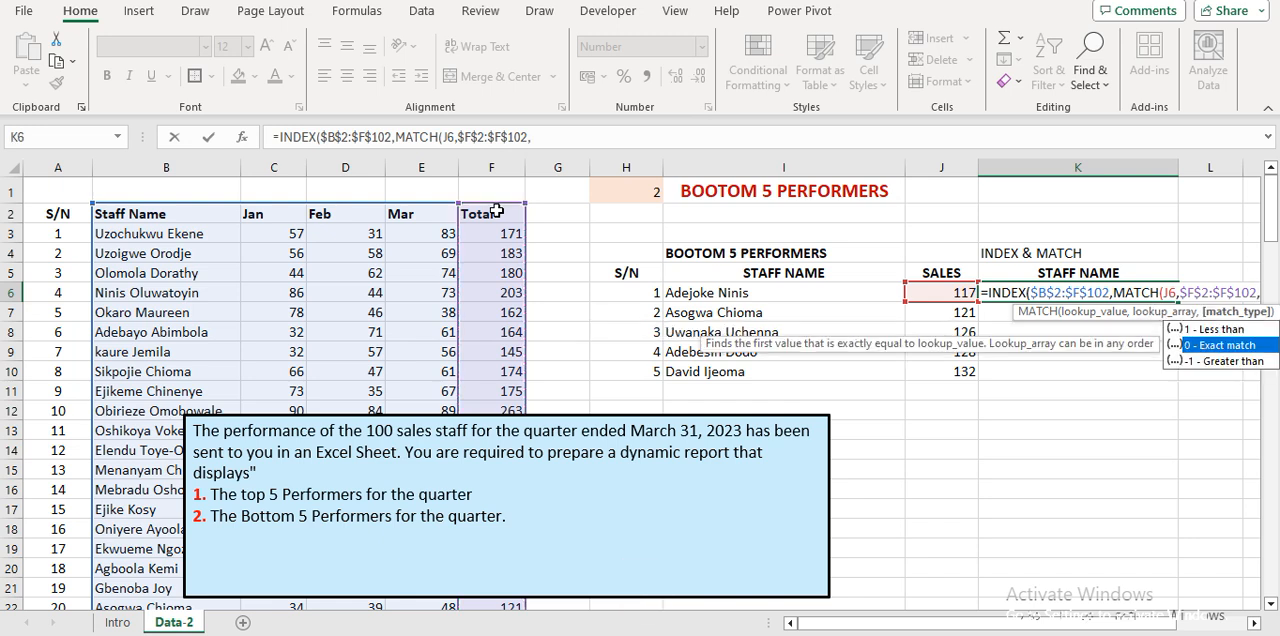
{"action": "key", "text": "Tab"}
{"action": "type", "text": ")"}
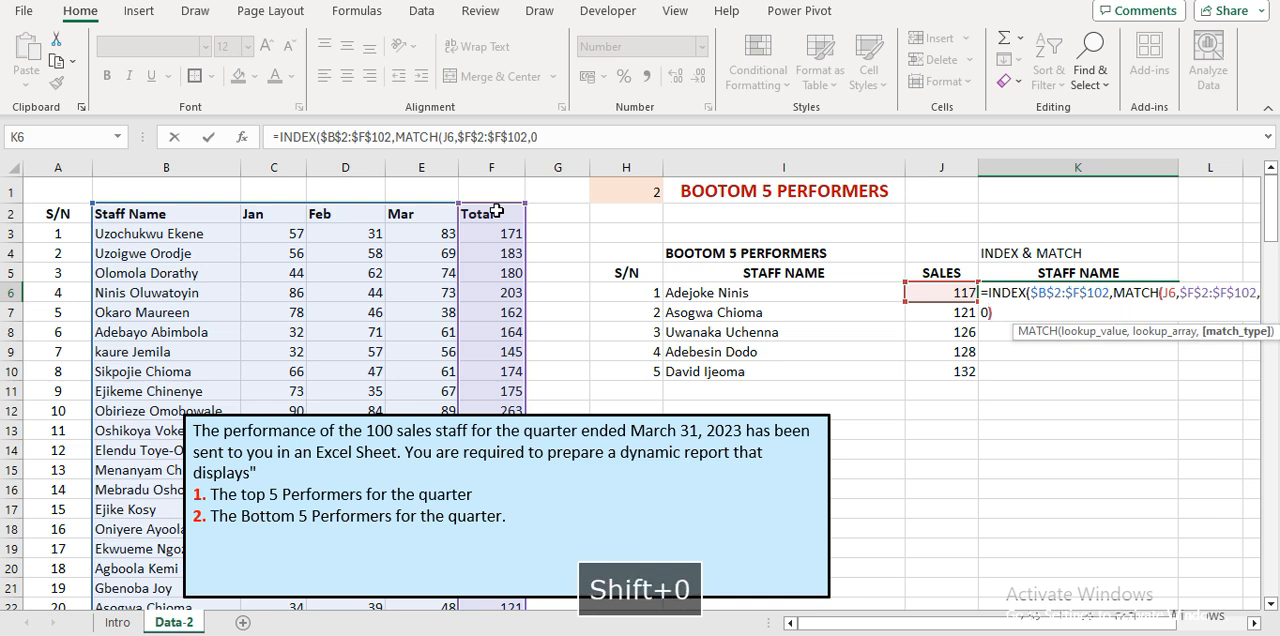
{"action": "type", "text": ","}
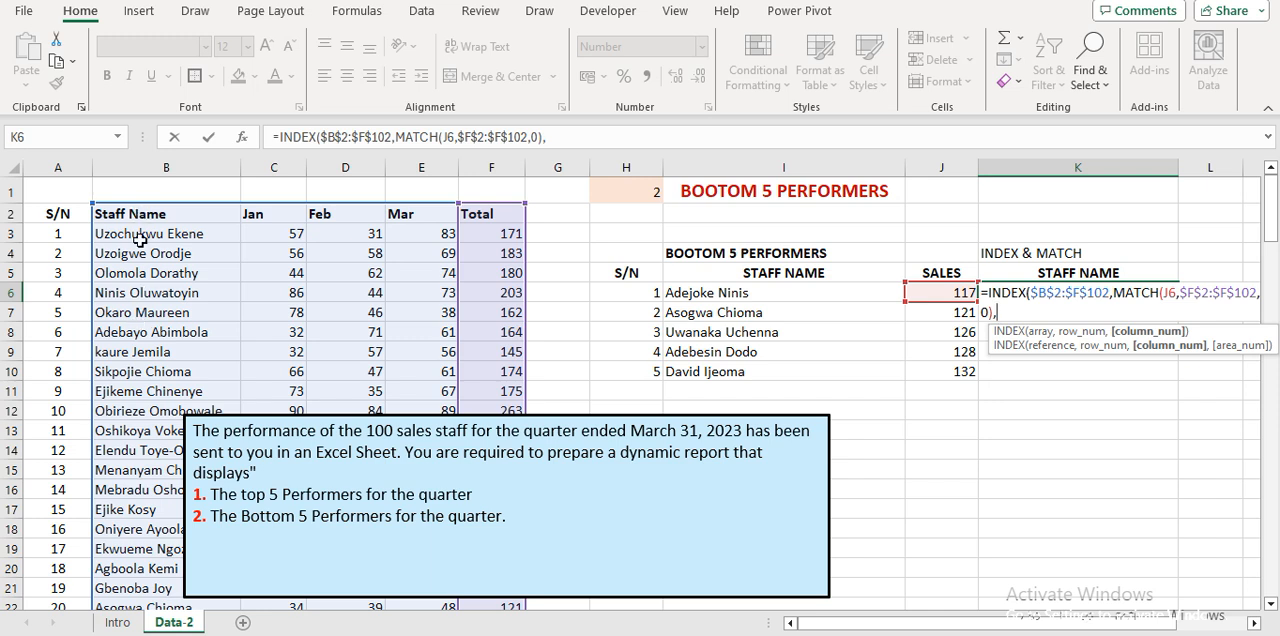
Set the INDEX column number to 1 and enter the formula in K6, accepting the correction for the missing closing parenthesis.
{"action": "type", "text": "1"}
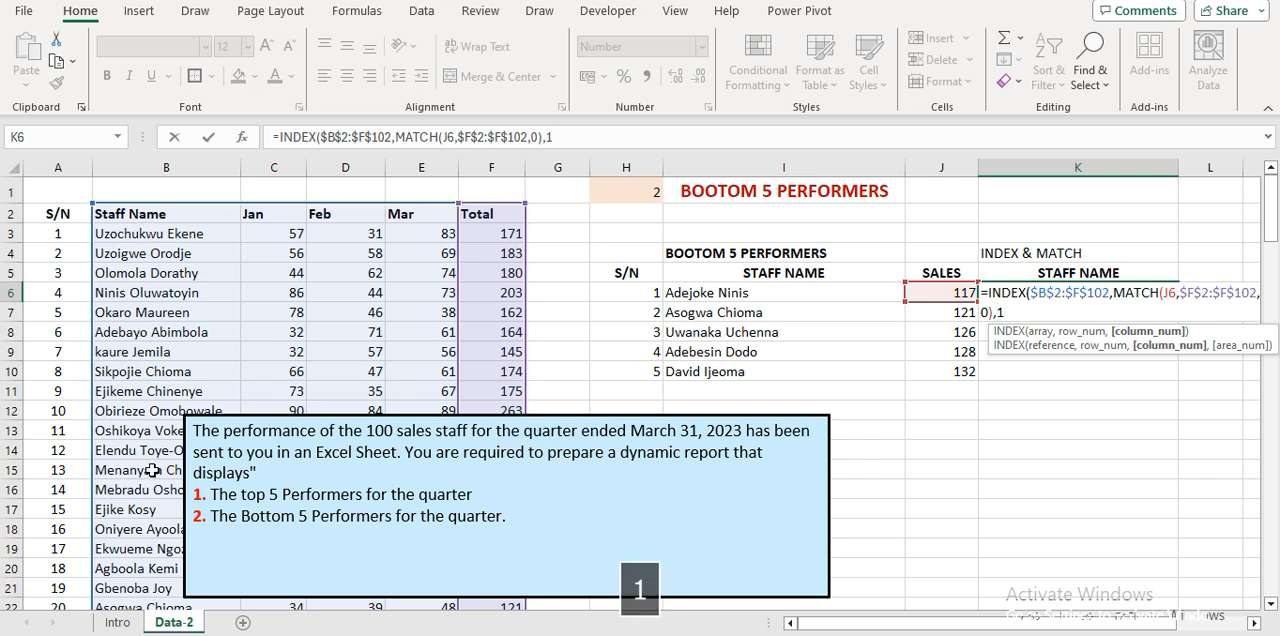
{"action": "key", "text": "Return"}
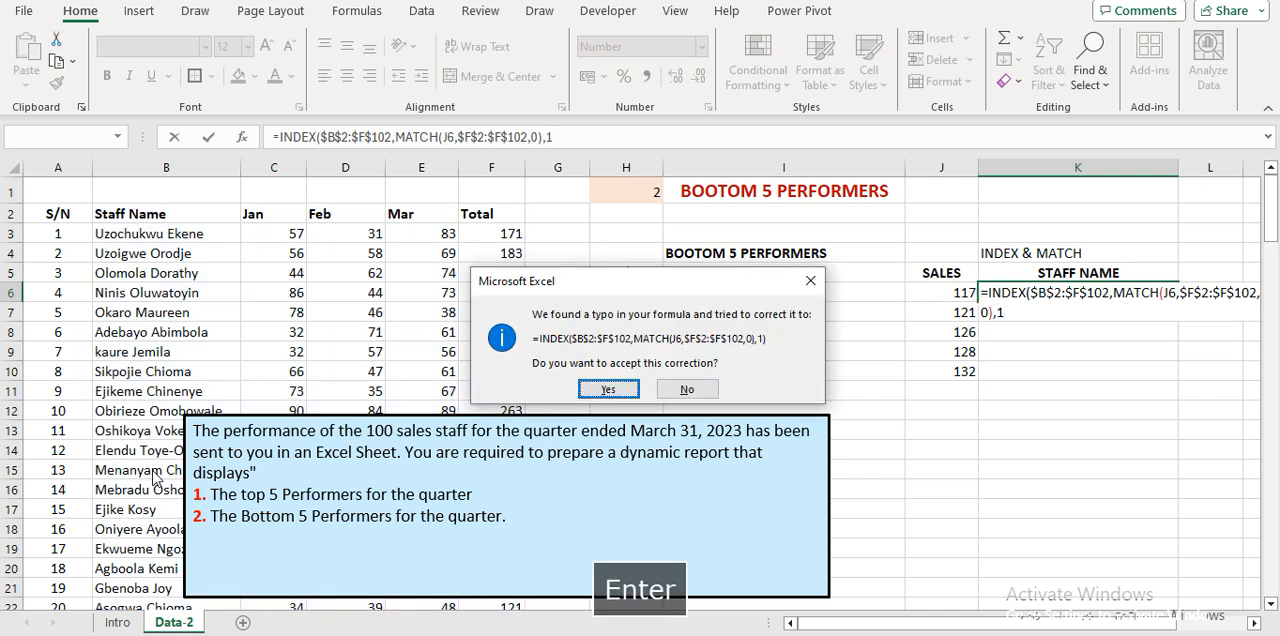
{"action": "key", "text": "Return"}
{"action": "key", "text": "Up"}
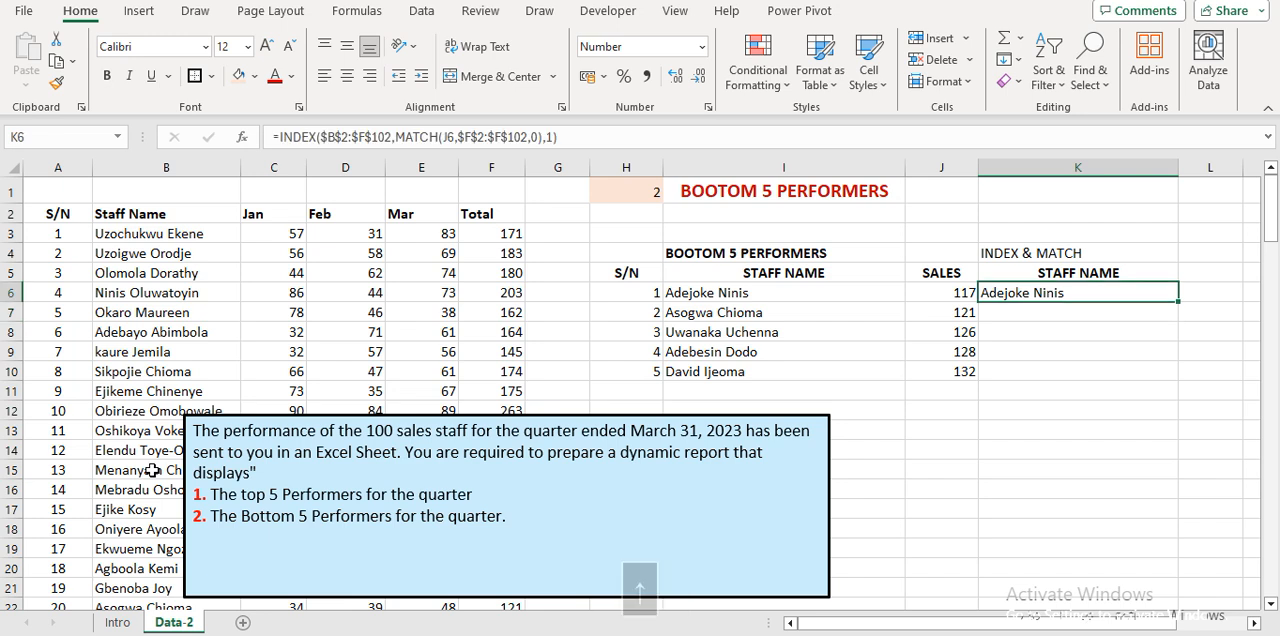
Fill the INDEX and MATCH formula from K6 down to K10.
{"action": "key", "text": "shift+Down"}
{"action": "key", "text": "shift+Down"}
{"action": "key", "text": "shift+Down"}
{"action": "key", "text": "shift+Down"}
{"action": "key", "text": "ctrl+d"}
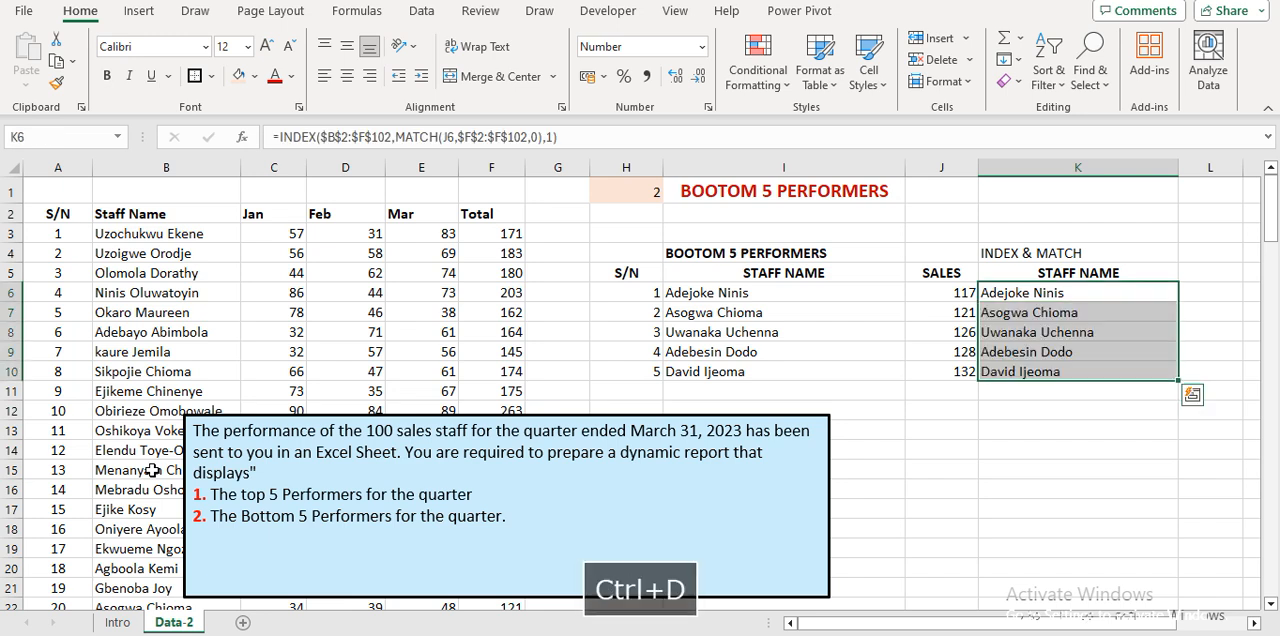
Compare the INDEX and MATCH staff names in column K with the XLOOKUP names in column I.
{"action": "key", "text": "Down"}
{"action": "key", "text": "Up"}
{"action": "key", "text": "Up"}
{"action": "key", "text": "Left"}
{"action": "key", "text": "Left"}
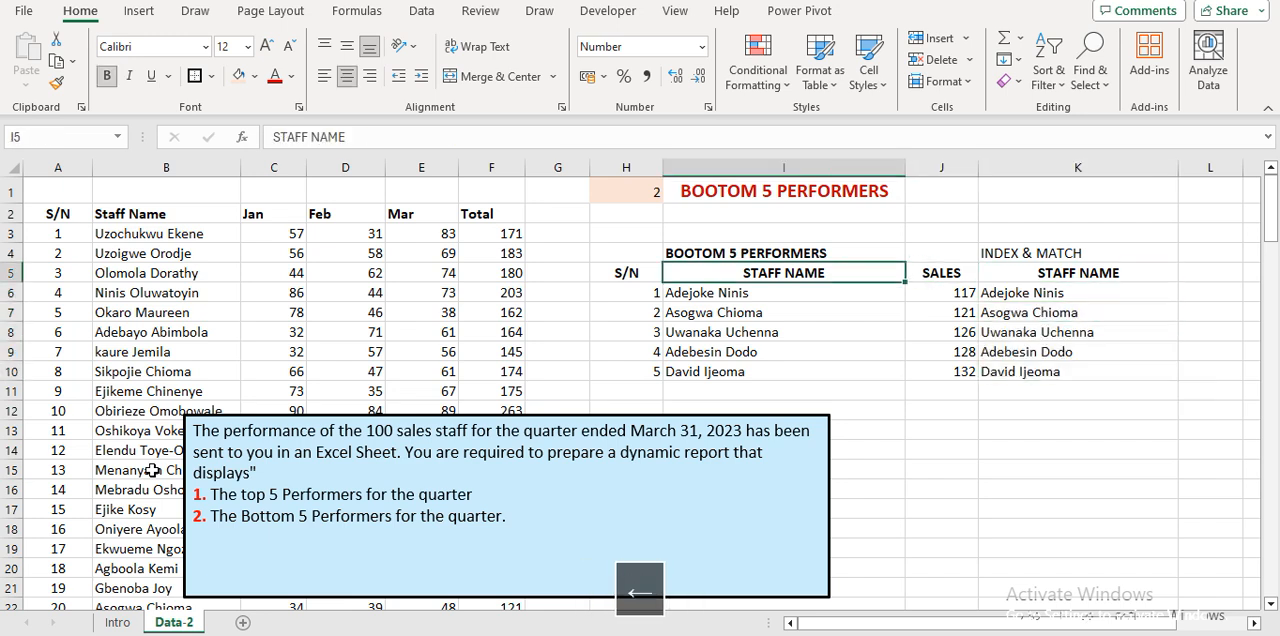
{"action": "key", "text": "Down"}
{"action": "key", "text": "Down"}
{"action": "key", "text": "Up"}
{"action": "key", "text": "Right"}
{"action": "key", "text": "Right"}
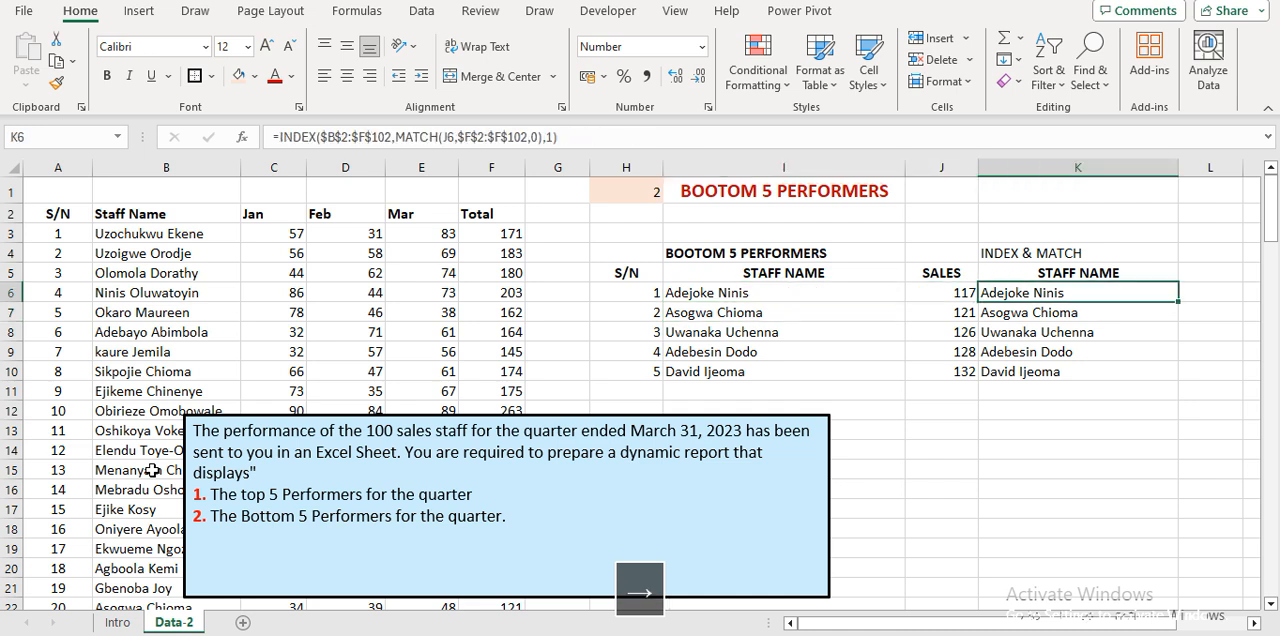
Choose 1 from the dropdown in H1 to switch the report to the top 5 performers.
{"action": "left_click", "coordinate": [632, 184]}
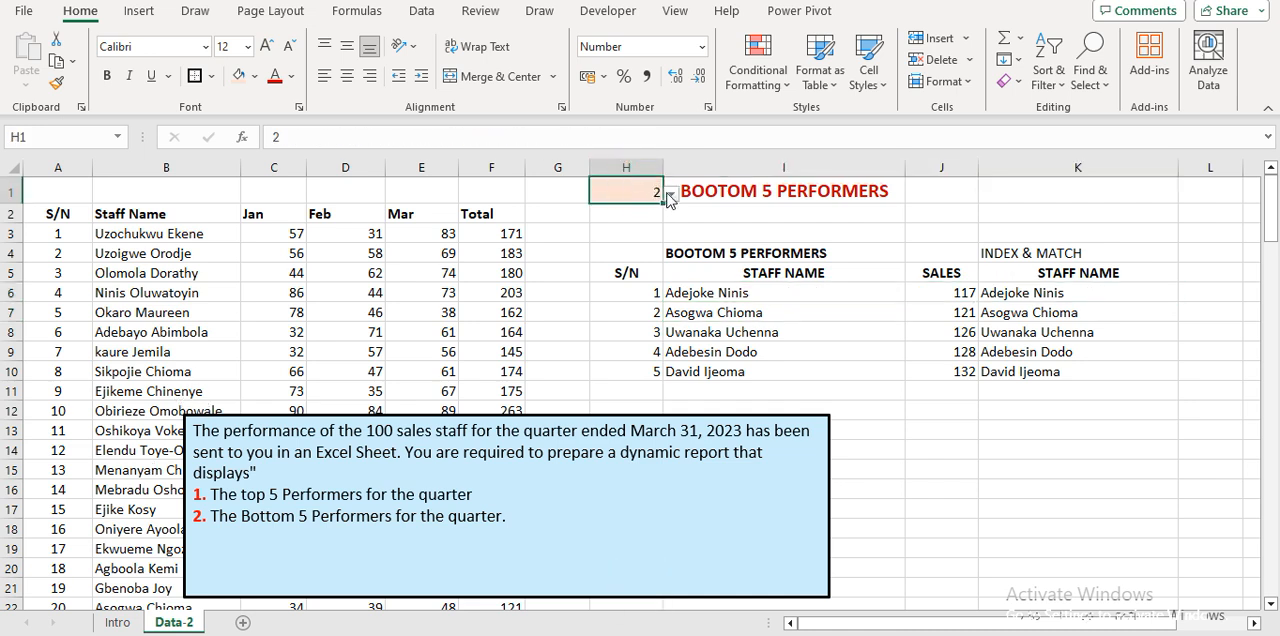
{"action": "left_click", "coordinate": [669, 194]}
{"action": "left_click", "coordinate": [650, 210]}
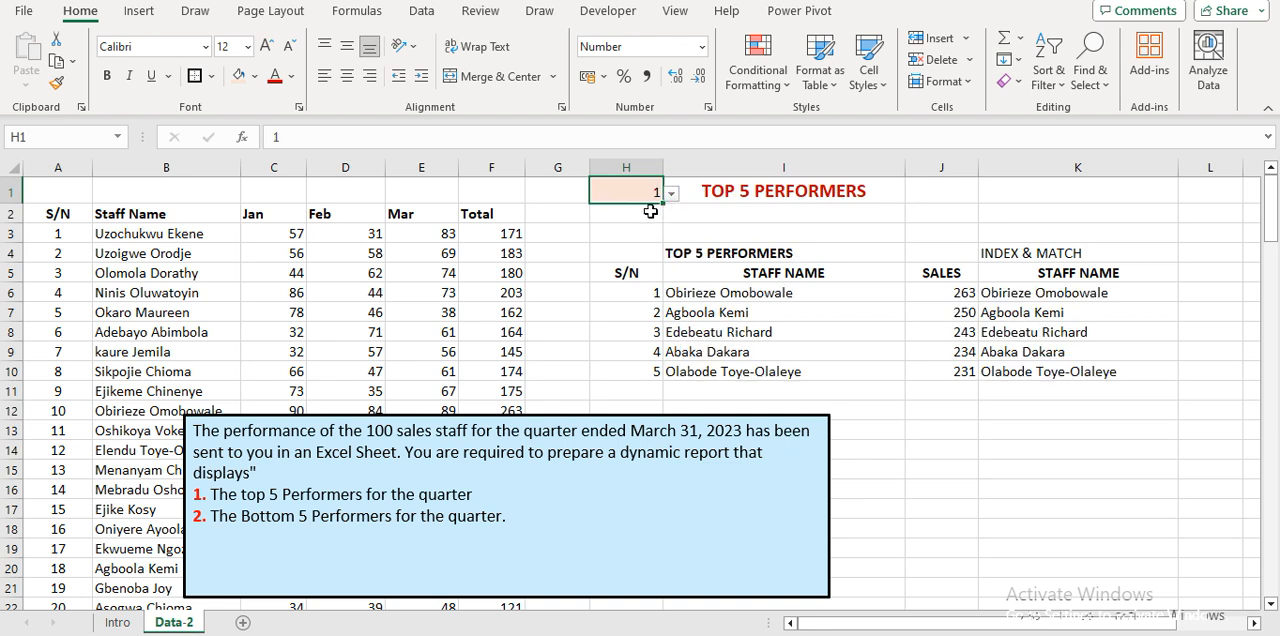
Insert a default column chart from the staff names and sales in I5:J10 and move it up over columns C to I.
{"action": "left_click", "coordinate": [673, 277]}
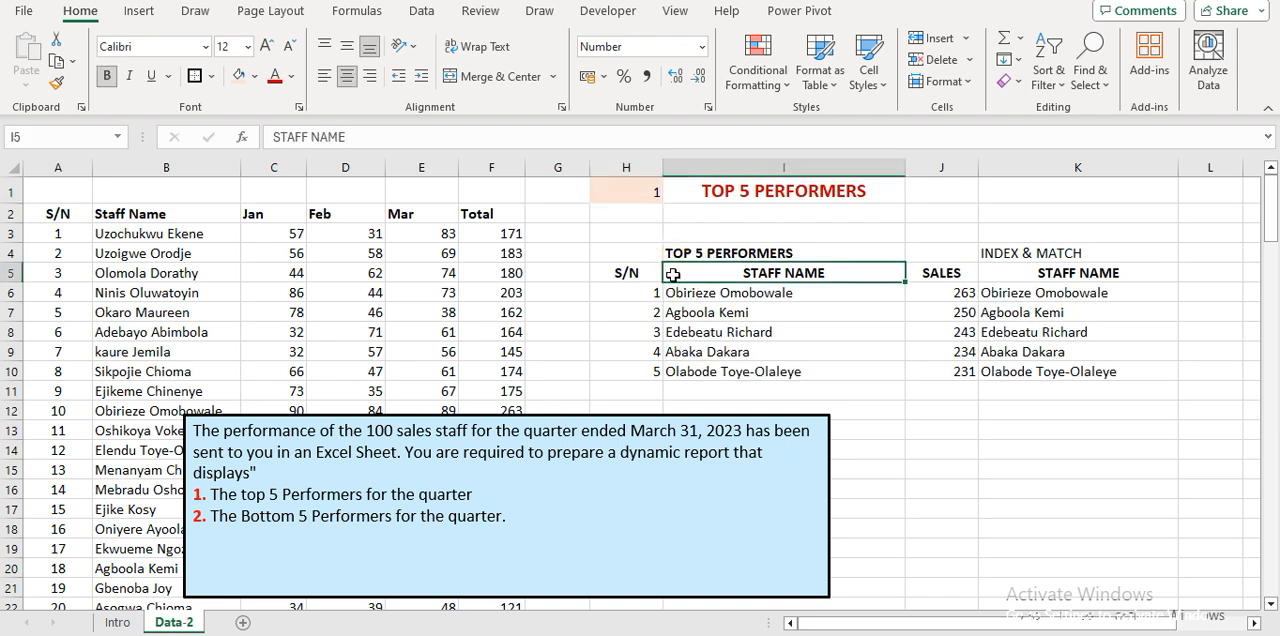
{"action": "key", "text": "shift+Right"}
{"action": "key", "text": "shift+Down"}
{"action": "key", "text": "shift+Down"}
{"action": "key", "text": "shift+Down"}
{"action": "key", "text": "shift+Down"}
{"action": "key", "text": "shift+Down"}
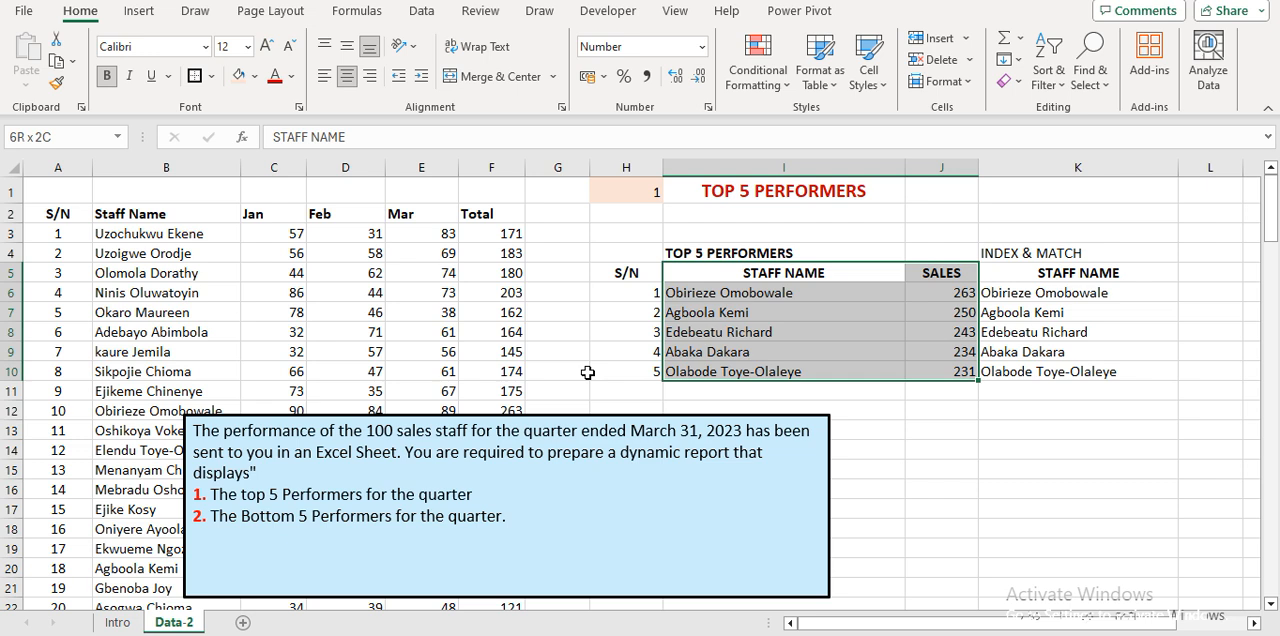
{"action": "key", "text": "alt+F1"}
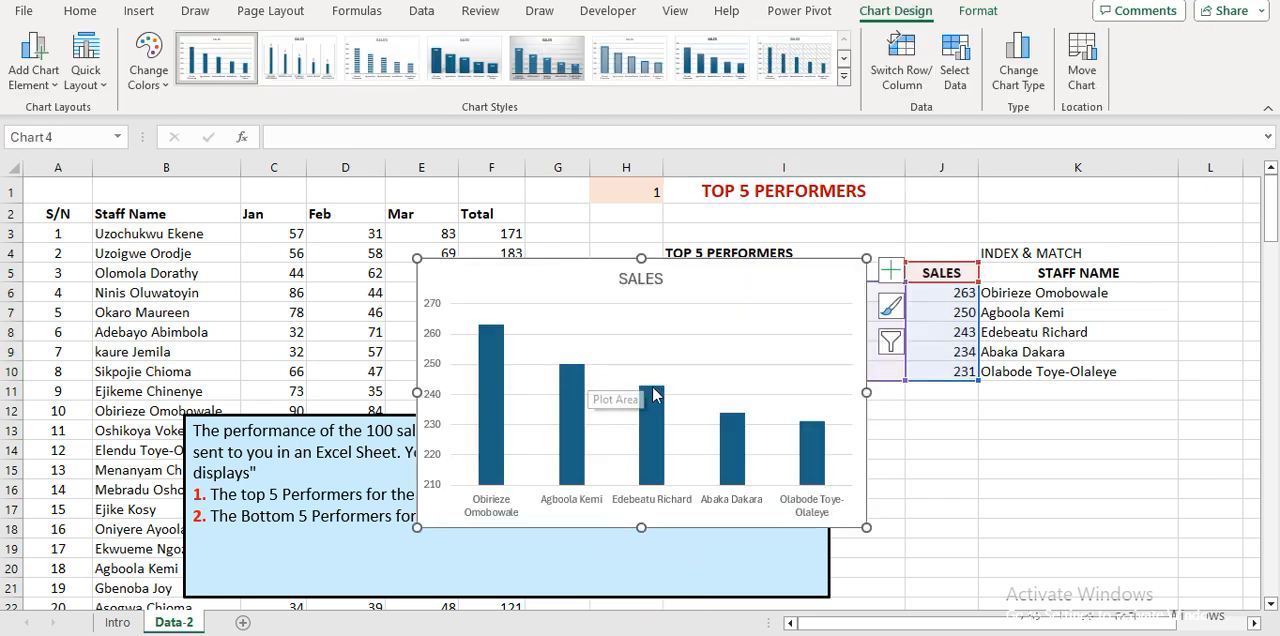
{"action": "left_click_drag", "start_coordinate": [429, 271], "coordinate": [296, 207]}
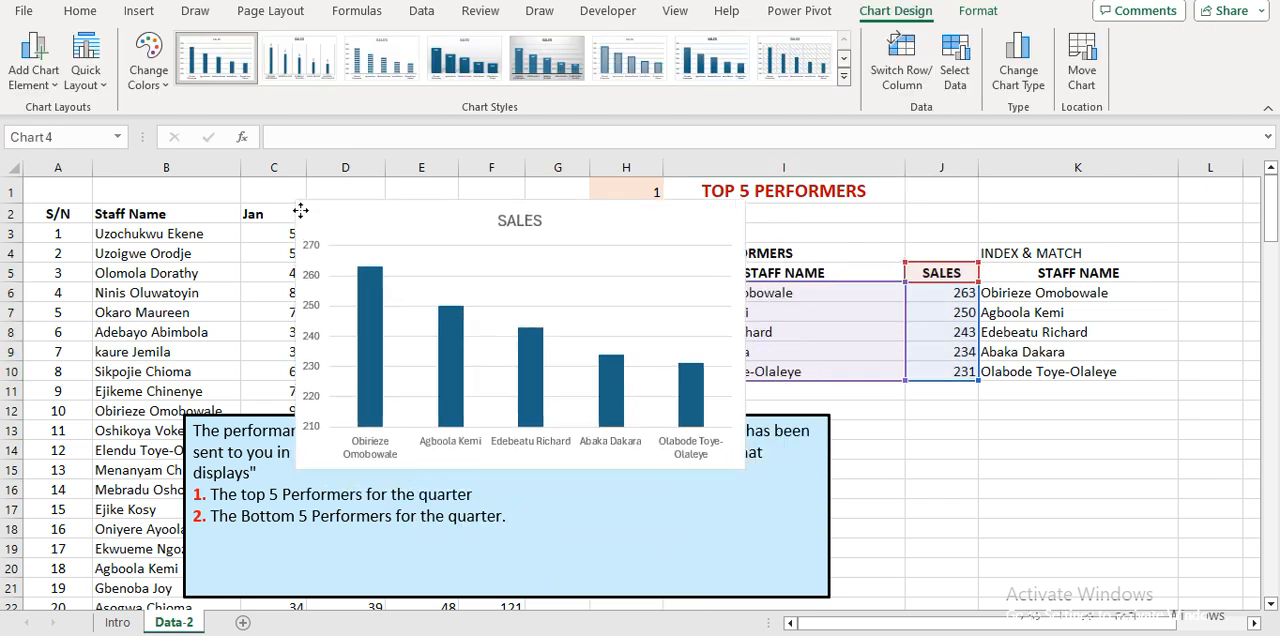
Set the gap width of the SALES series in the chart to 87%.
{"action": "left_click", "coordinate": [360, 272]}
{"action": "right_click", "coordinate": [362, 278]}
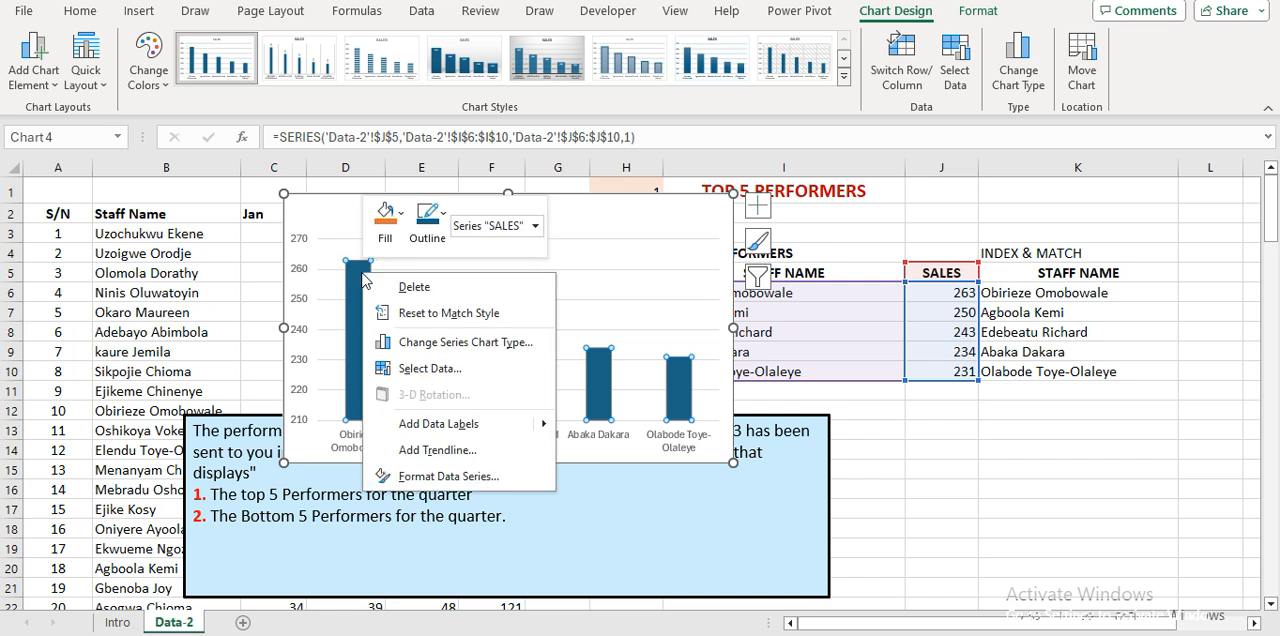
{"action": "left_click", "coordinate": [480, 477]}
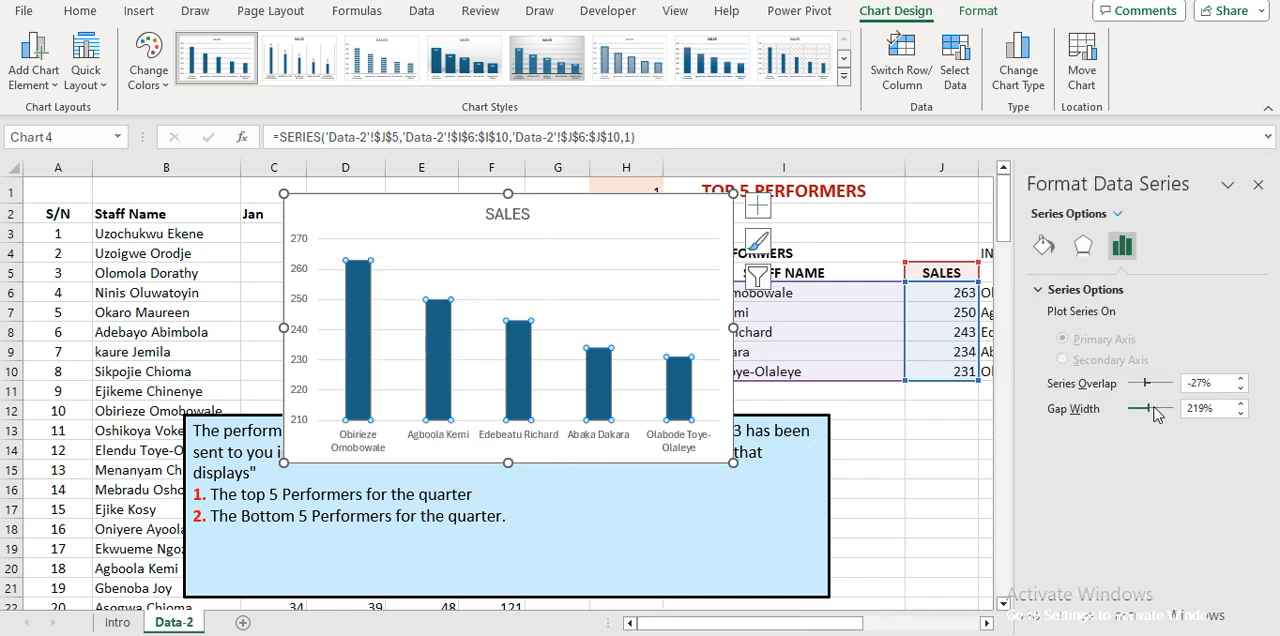
{"action": "left_click_drag", "start_coordinate": [1148, 408], "coordinate": [1139, 409]}
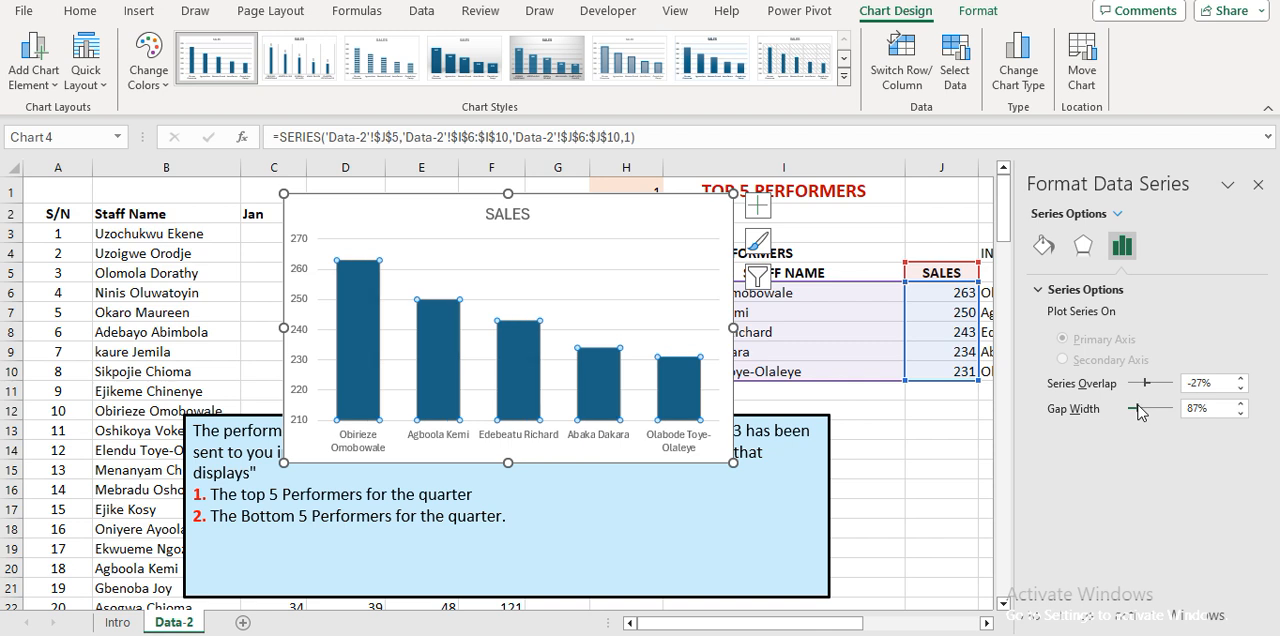
Vary the fill colors of the SALES series by point so each staff column has its own color.
{"action": "left_click", "coordinate": [1044, 247]}
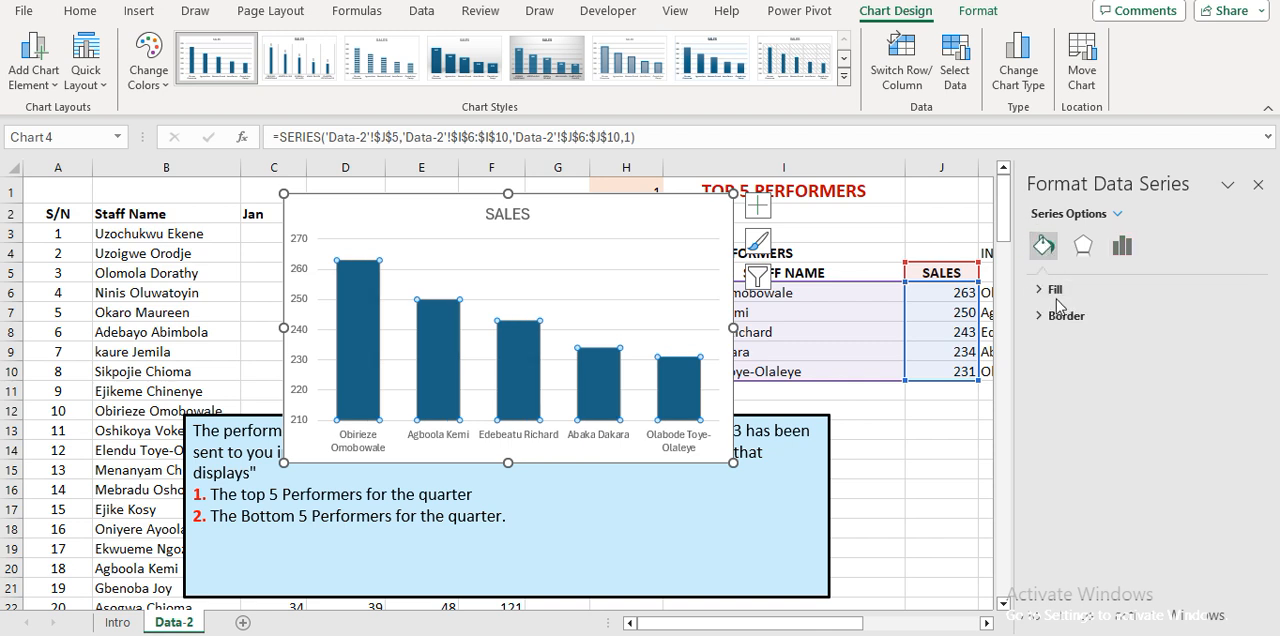
{"action": "left_click", "coordinate": [1056, 290]}
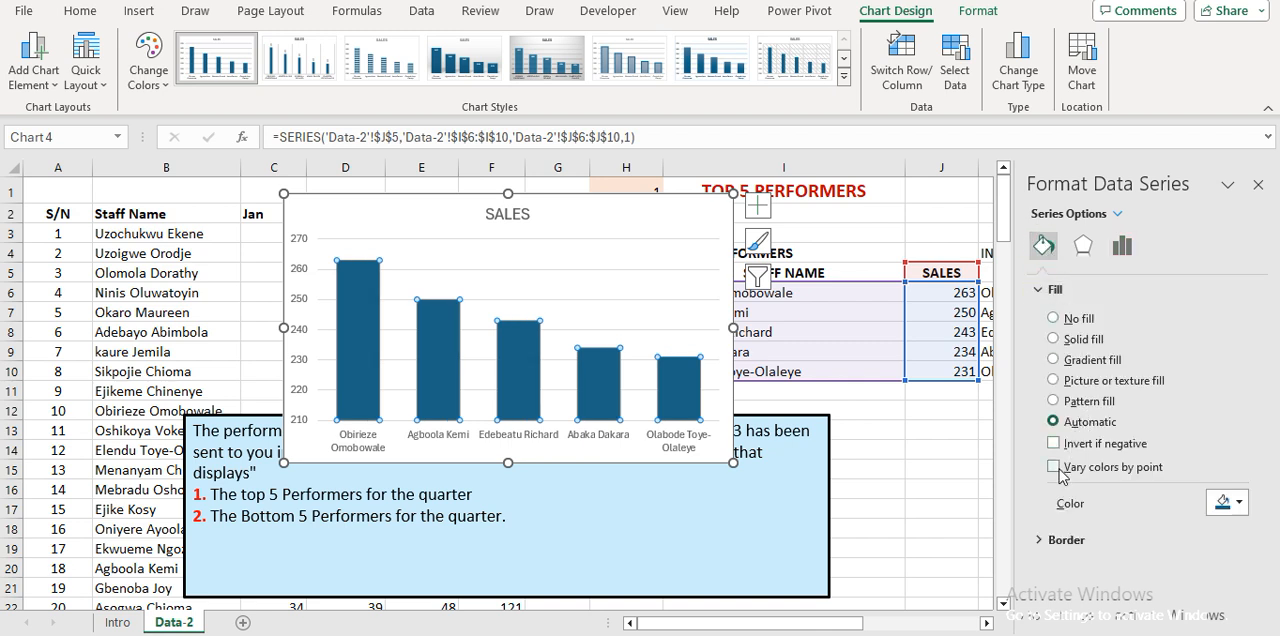
{"action": "left_click", "coordinate": [1053, 466]}
{"action": "left_click", "coordinate": [893, 455]}
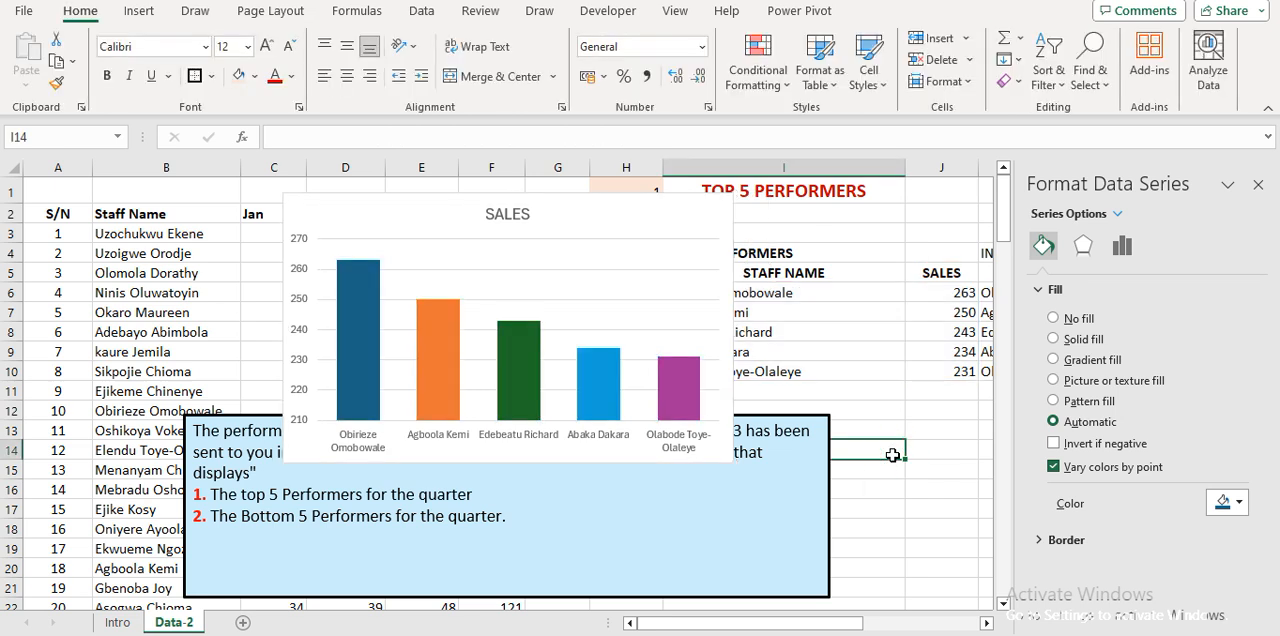
Remove the gridlines from the chart and close the formatting pane.
{"action": "left_click", "coordinate": [533, 258]}
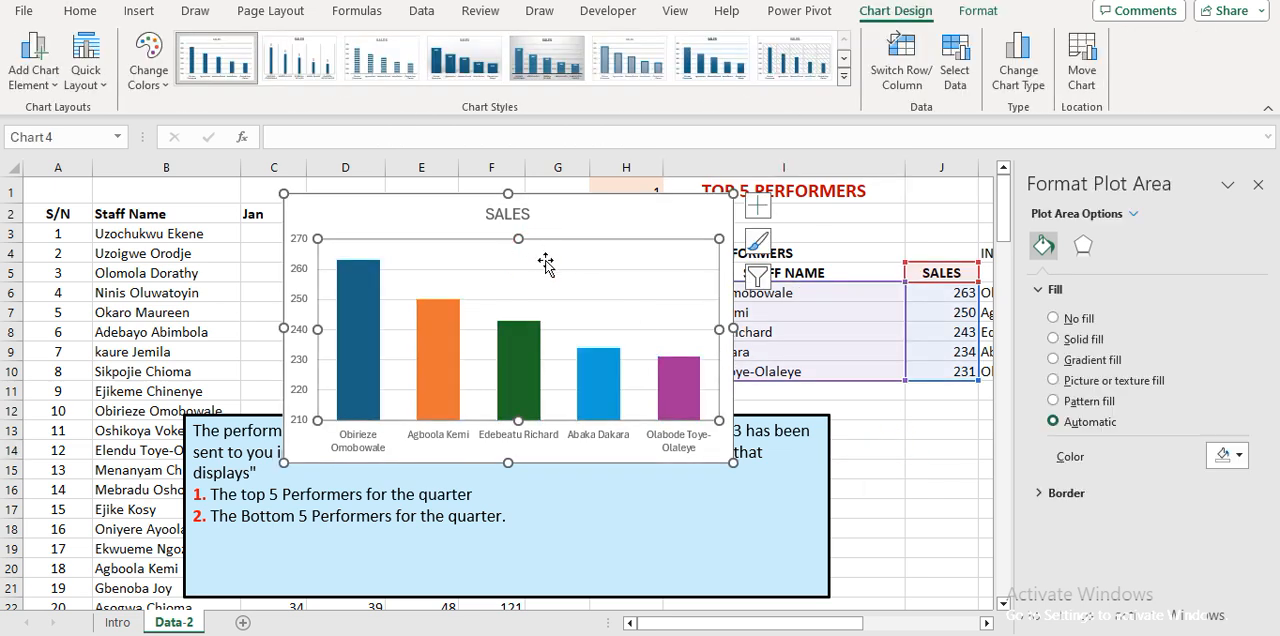
{"action": "left_click", "coordinate": [759, 206]}
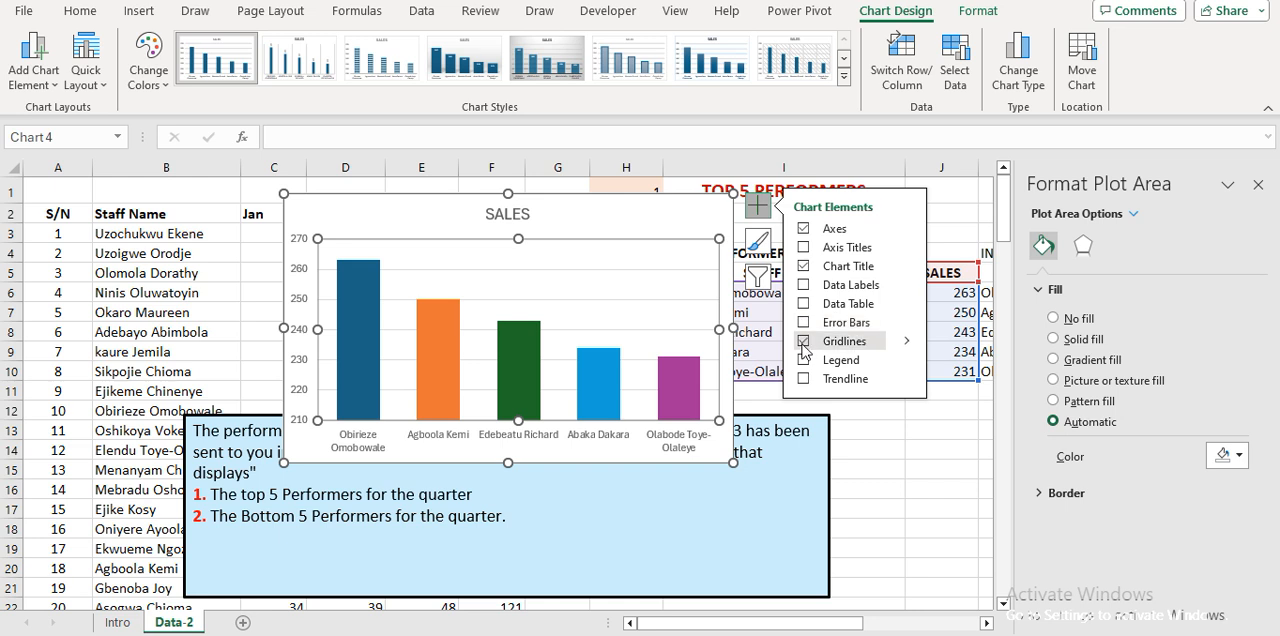
{"action": "left_click", "coordinate": [1259, 186]}
Delete the blue text box containing the task description from the sheet.
{"action": "left_click", "coordinate": [224, 472]}
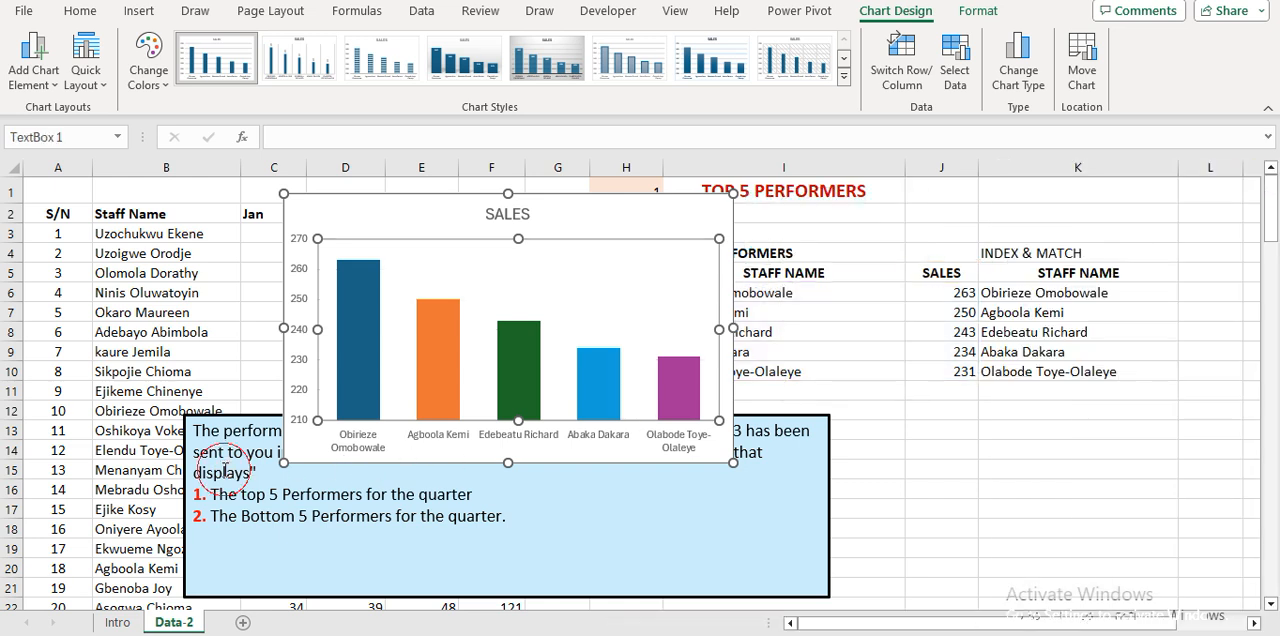
{"action": "left_click", "coordinate": [186, 416]}
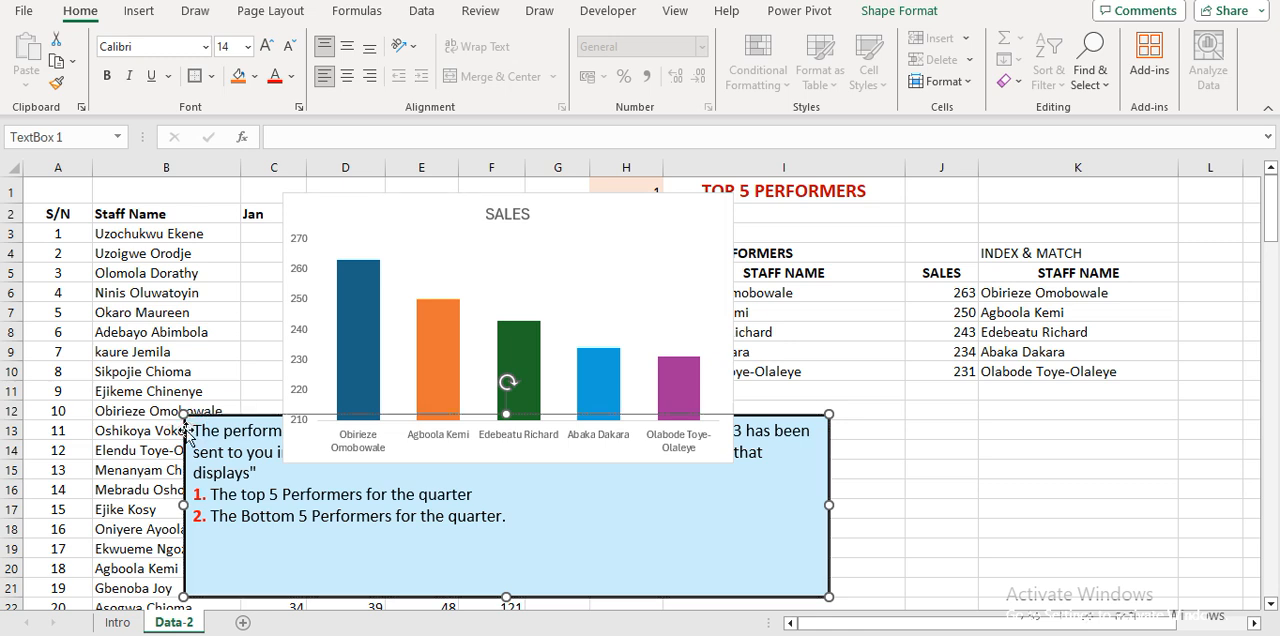
{"action": "key", "text": "Delete"}
Move the chart down over columns B to H and add data callouts to its SALES series.
{"action": "left_click", "coordinate": [286, 199]}
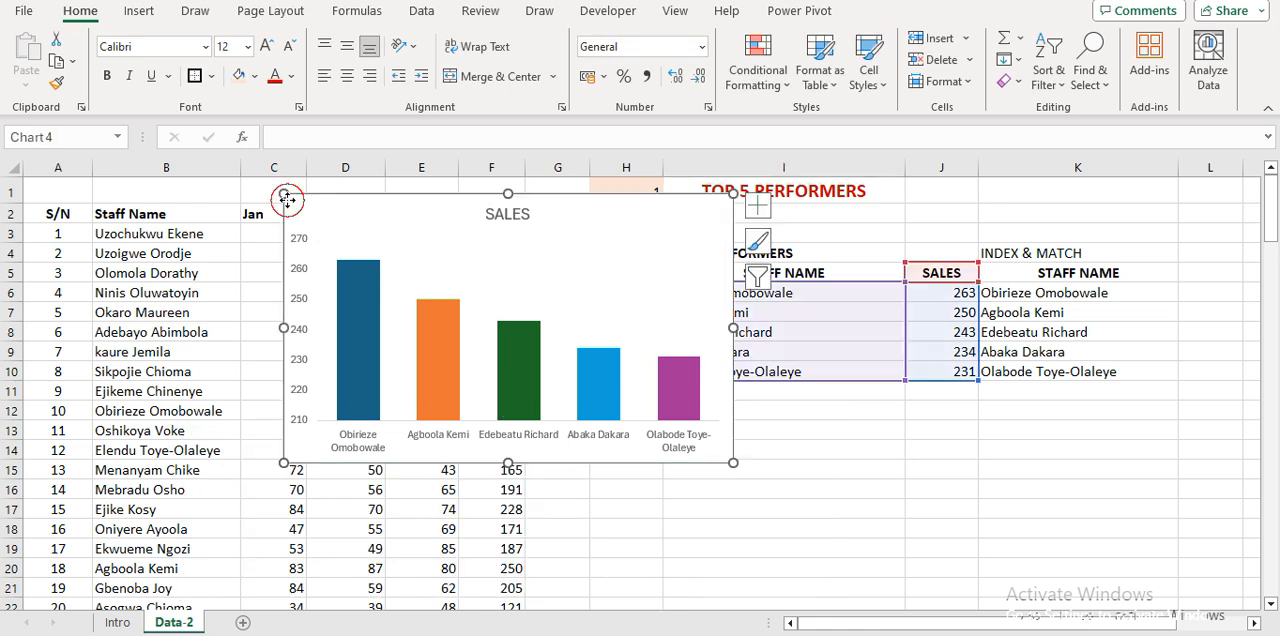
{"action": "left_click_drag", "start_coordinate": [287, 200], "coordinate": [205, 290]}
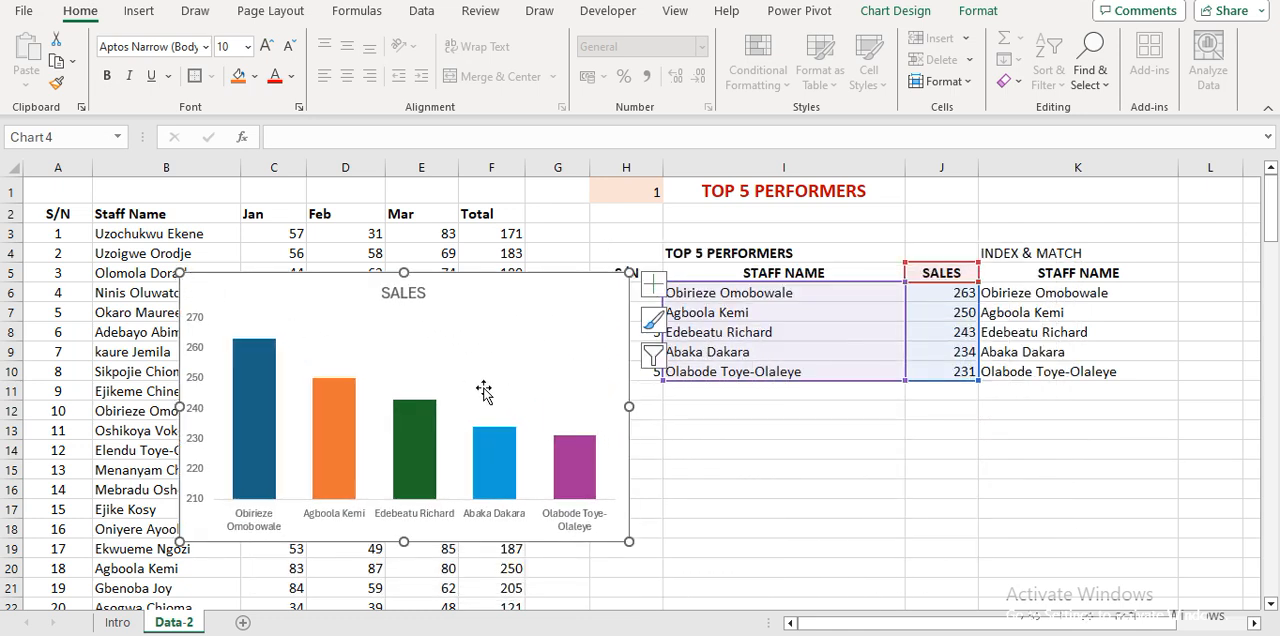
{"action": "left_click", "coordinate": [250, 357]}
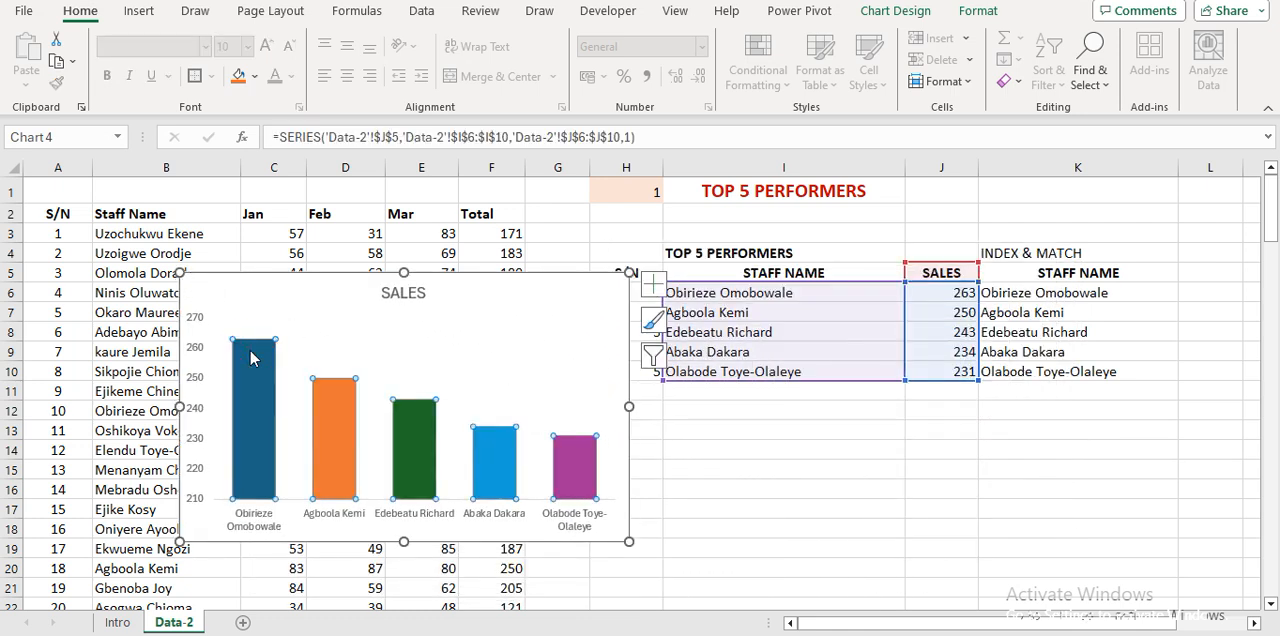
{"action": "right_click", "coordinate": [252, 358]}
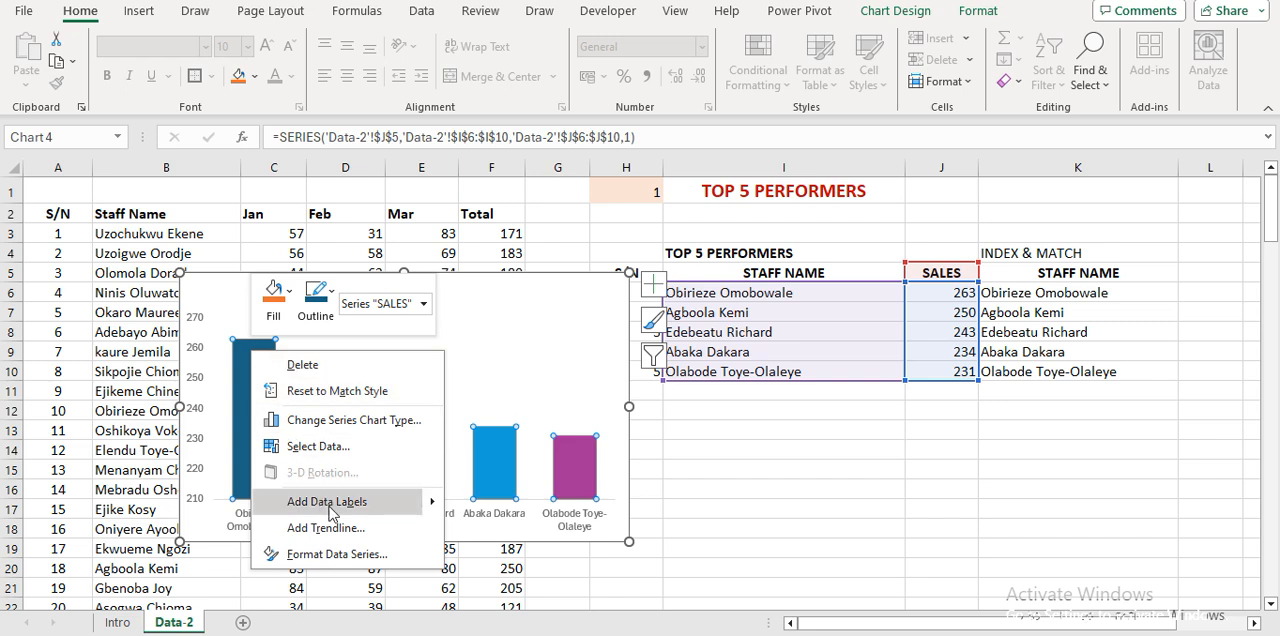
{"action": "mouse_move", "coordinate": [428, 504]}
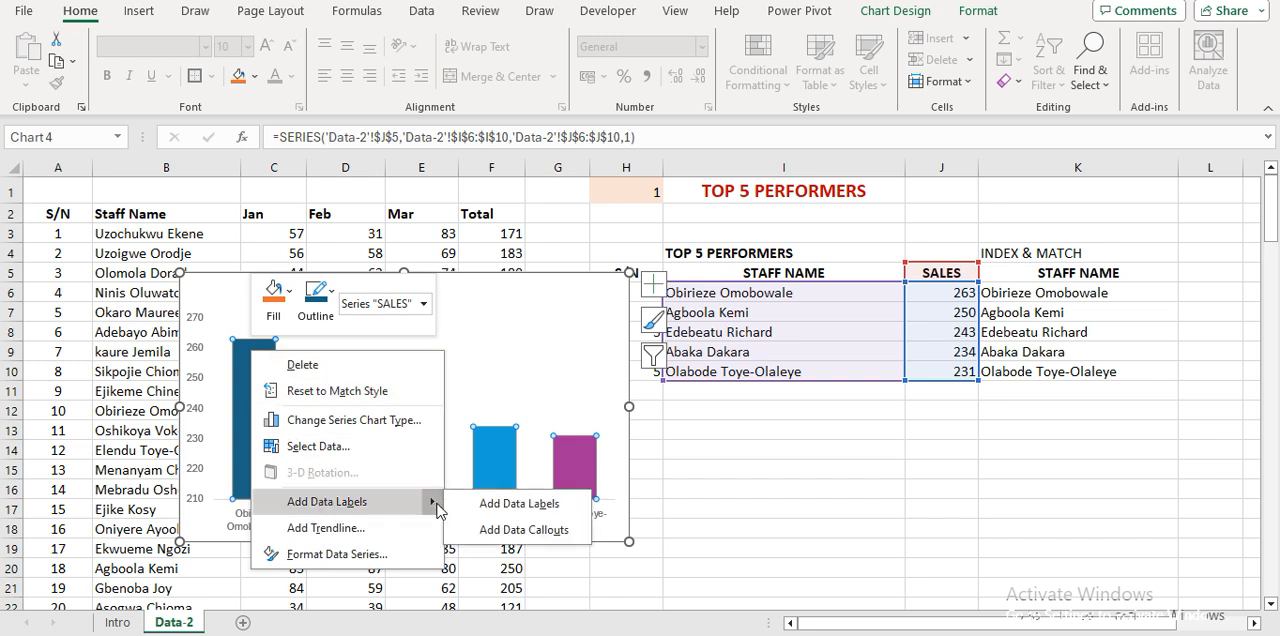
{"action": "left_click", "coordinate": [493, 530]}
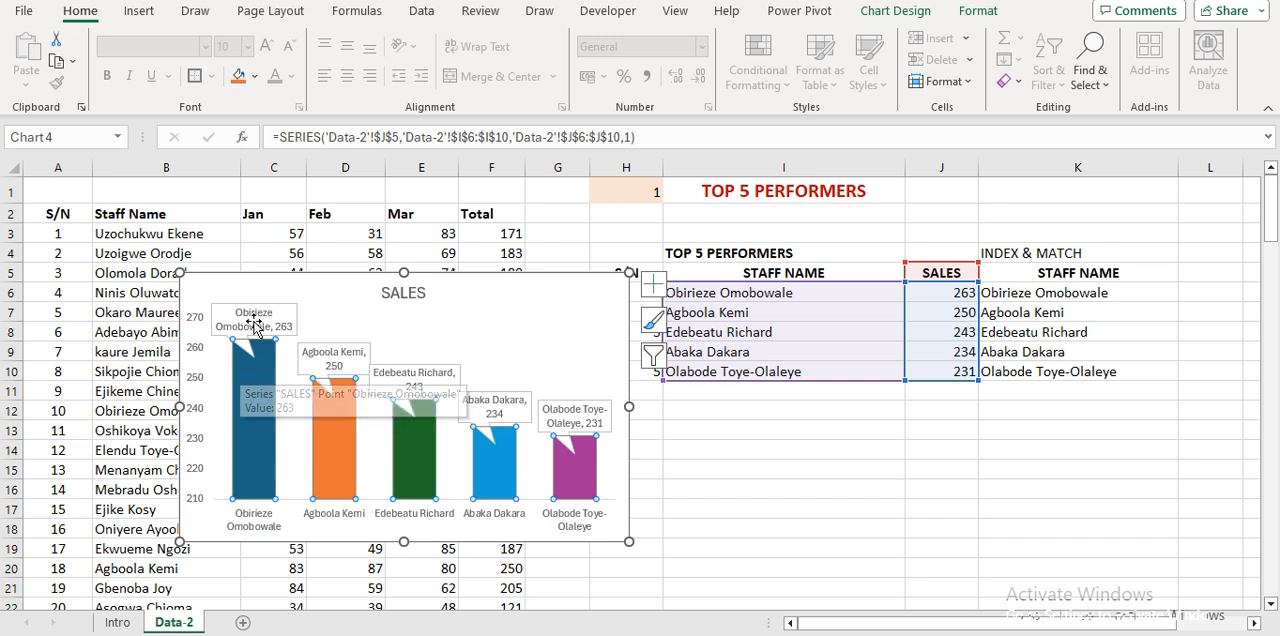
Delete the horizontal staff name axis and the vertical value axis from the chart.
{"action": "left_click", "coordinate": [250, 525]}
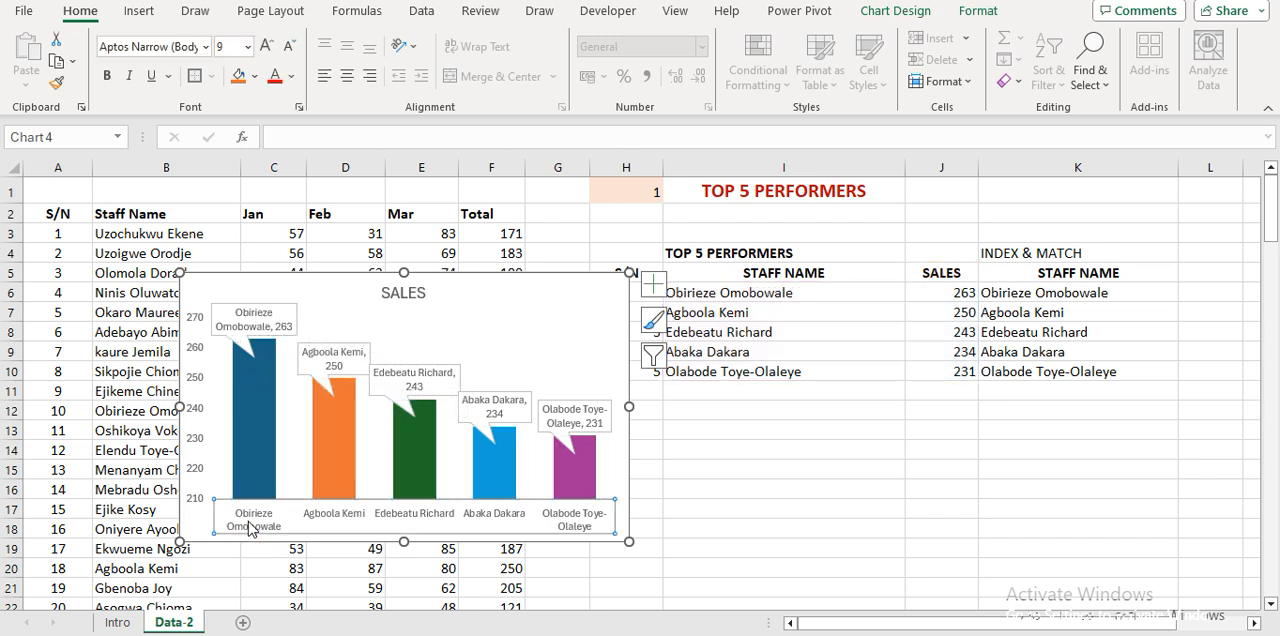
{"action": "key", "text": "Delete"}
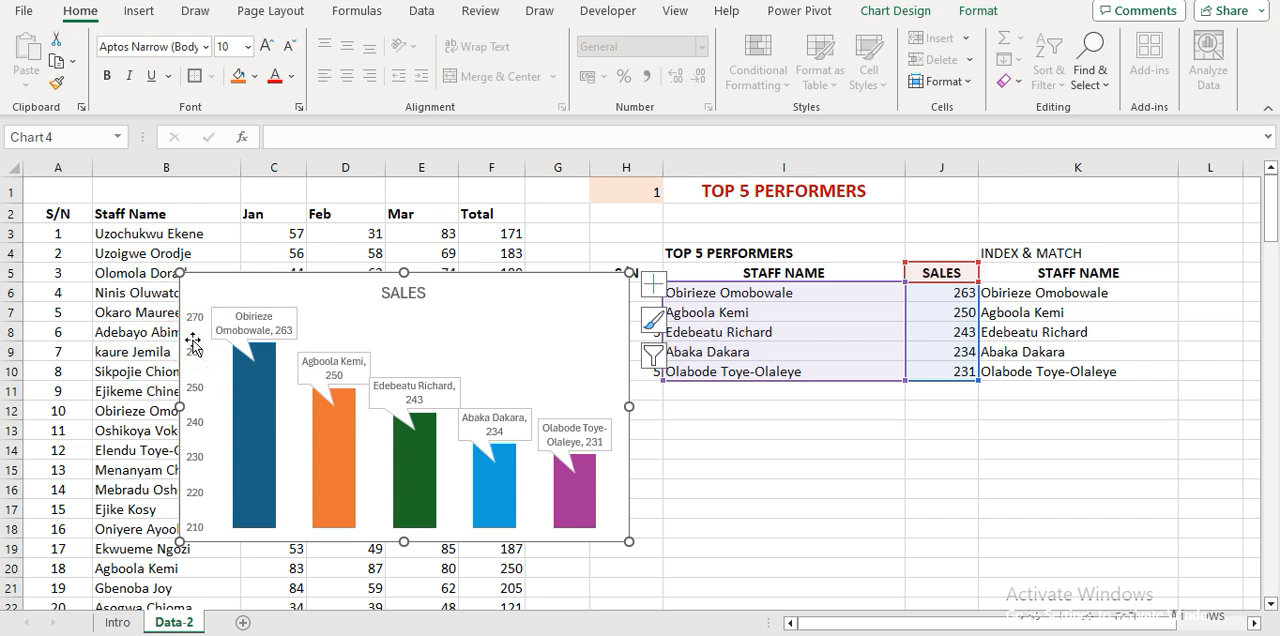
{"action": "double_click", "coordinate": [194, 405]}
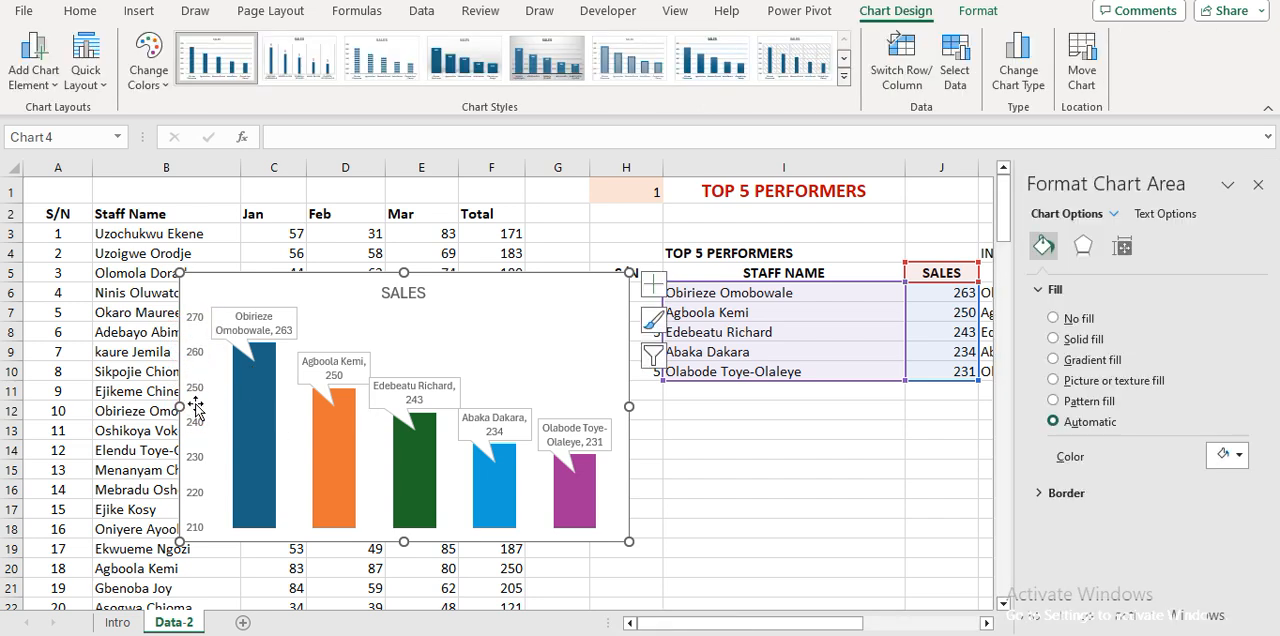
{"action": "left_click", "coordinate": [199, 330]}
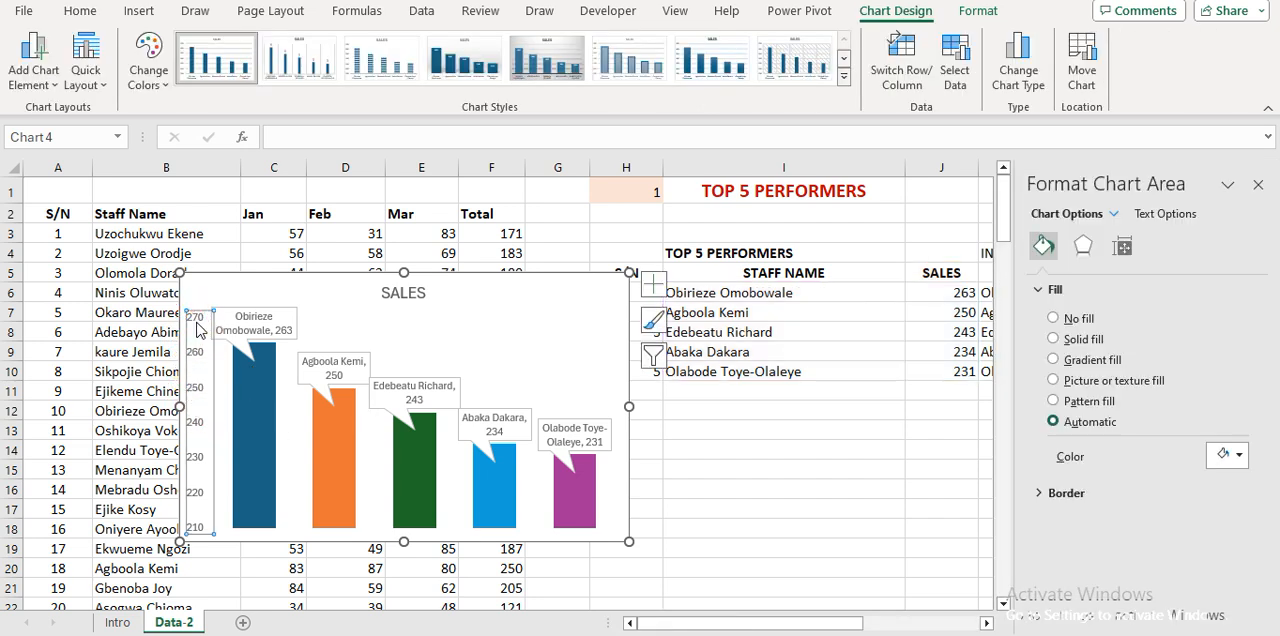
{"action": "key", "text": "Home"}
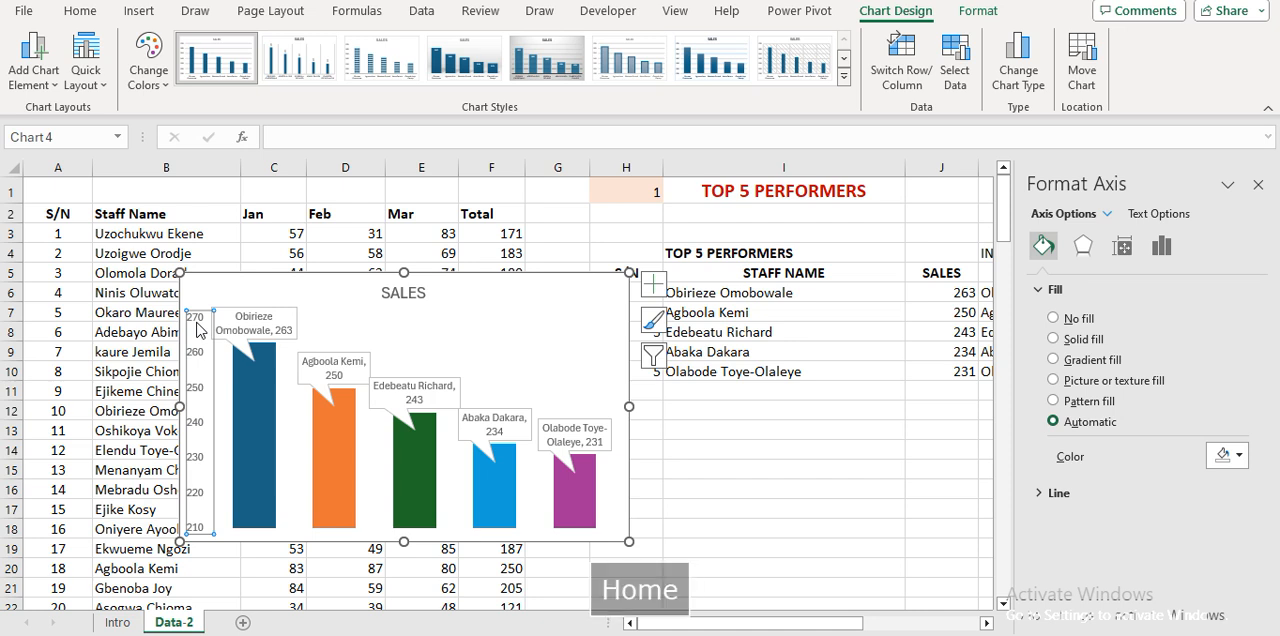
{"action": "key", "text": "Delete"}
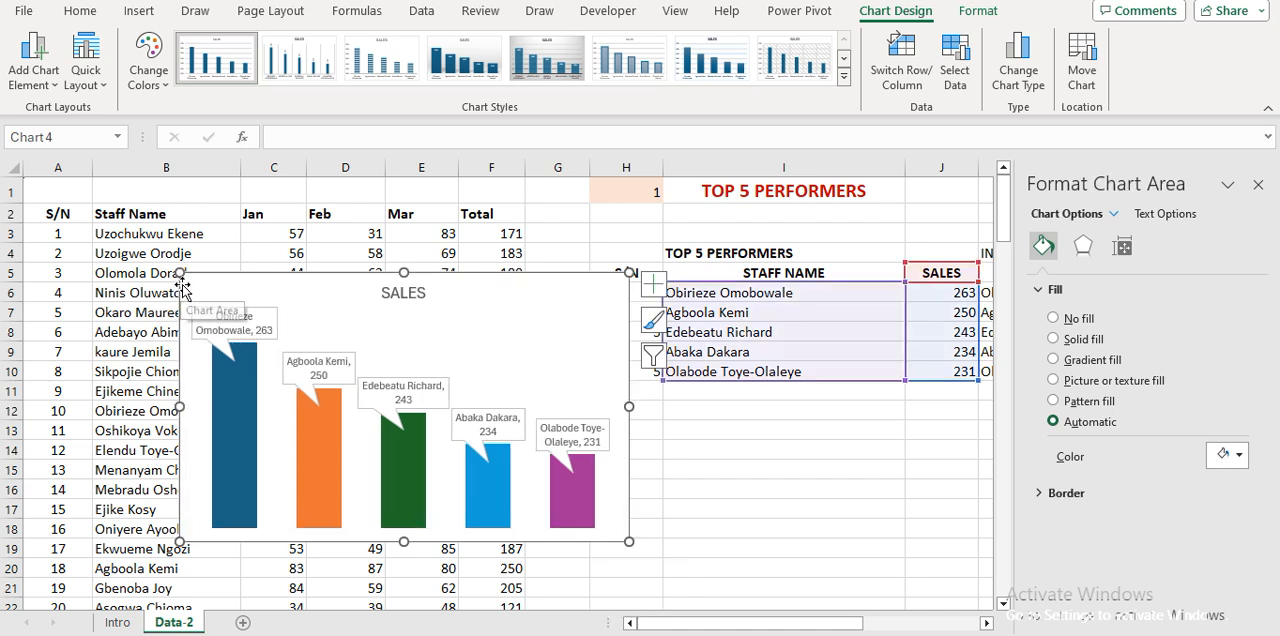
Fill the chart area with light grey and move the chart below the performers table, starting at row 11 under columns H to K.
{"action": "left_click", "coordinate": [80, 11]}
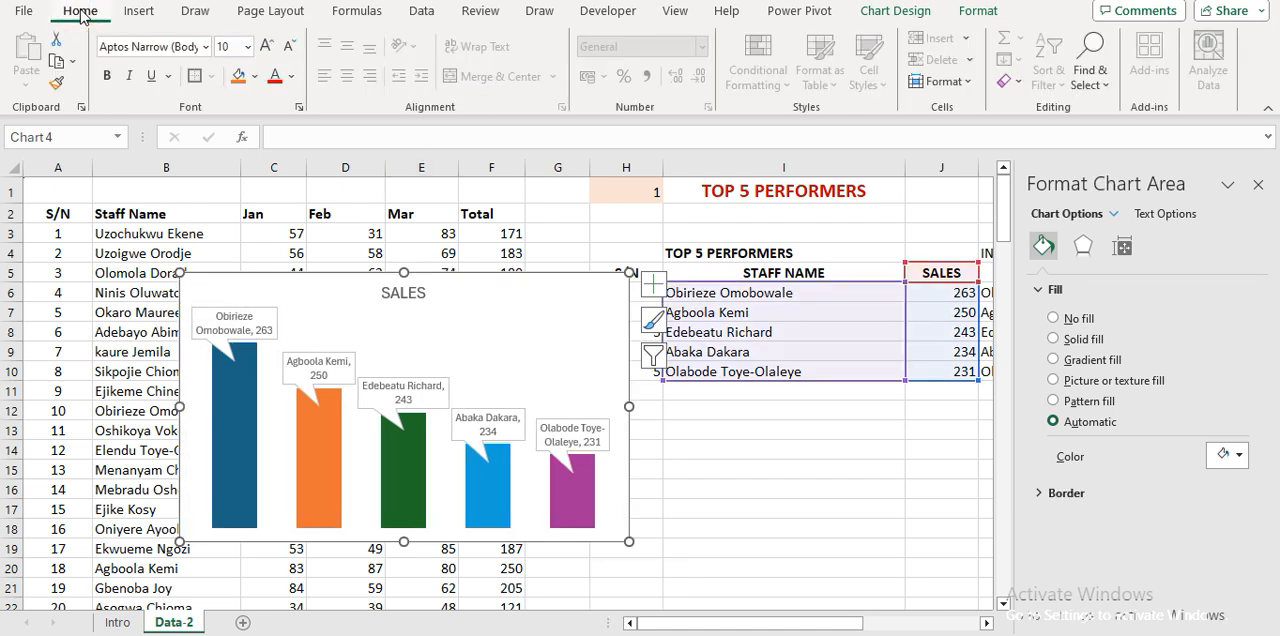
{"action": "left_click", "coordinate": [978, 11]}
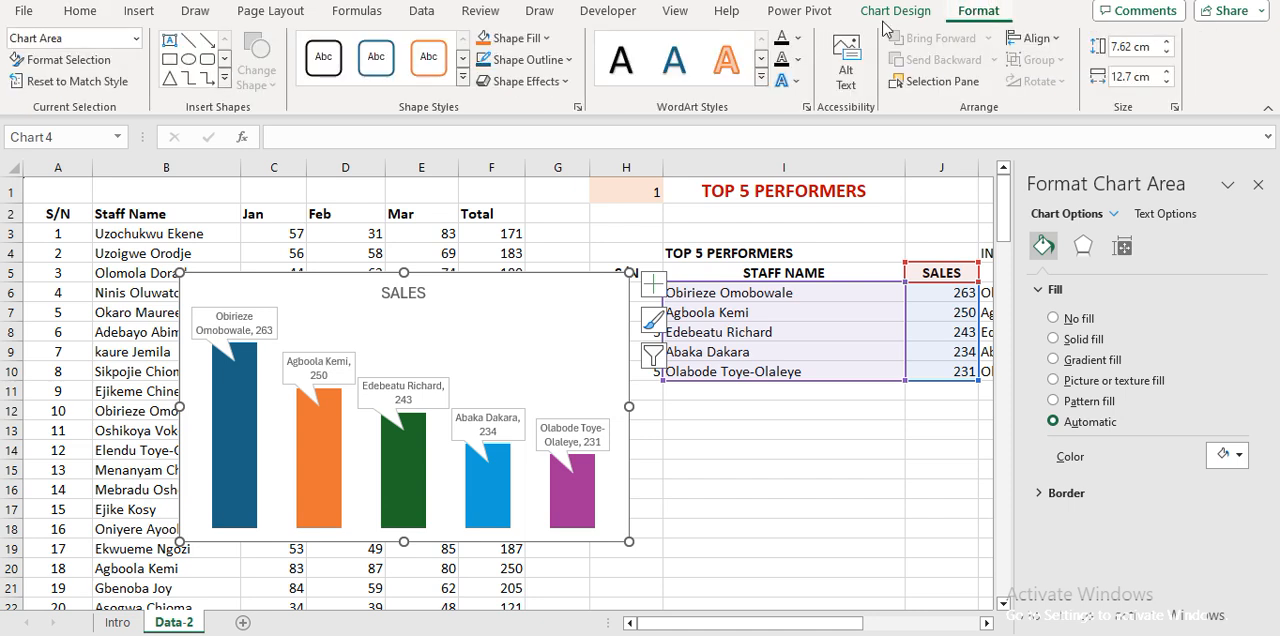
{"action": "left_click", "coordinate": [548, 39]}
{"action": "left_click", "coordinate": [515, 111]}
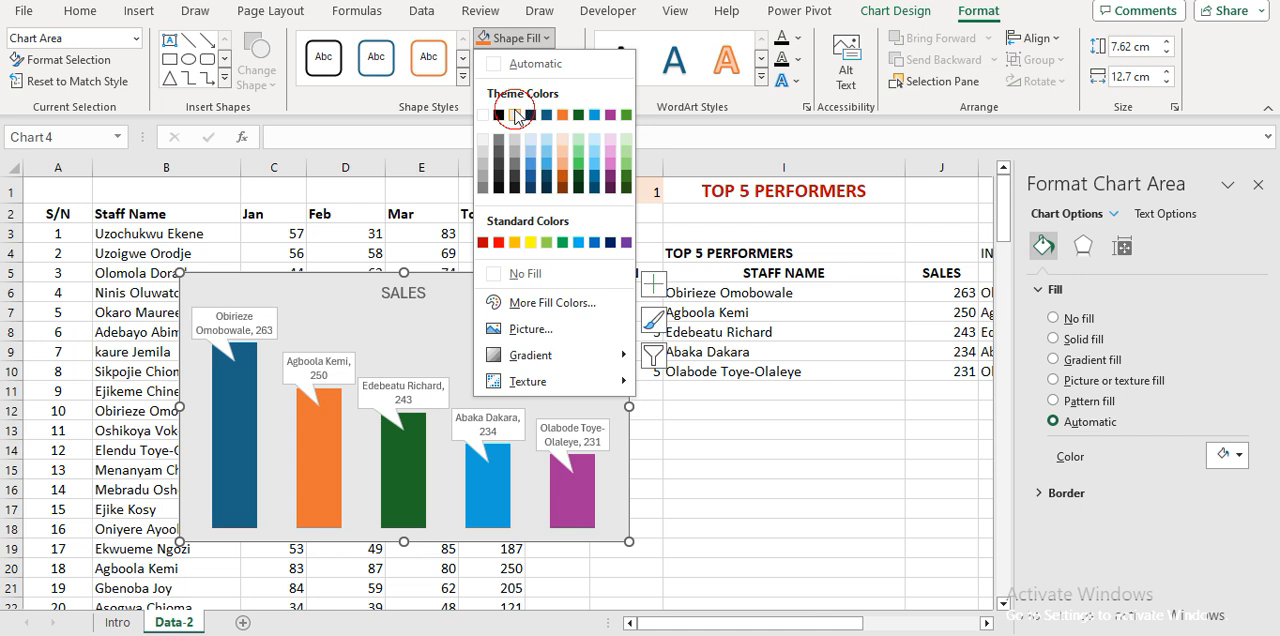
{"action": "left_click", "coordinate": [1258, 185]}
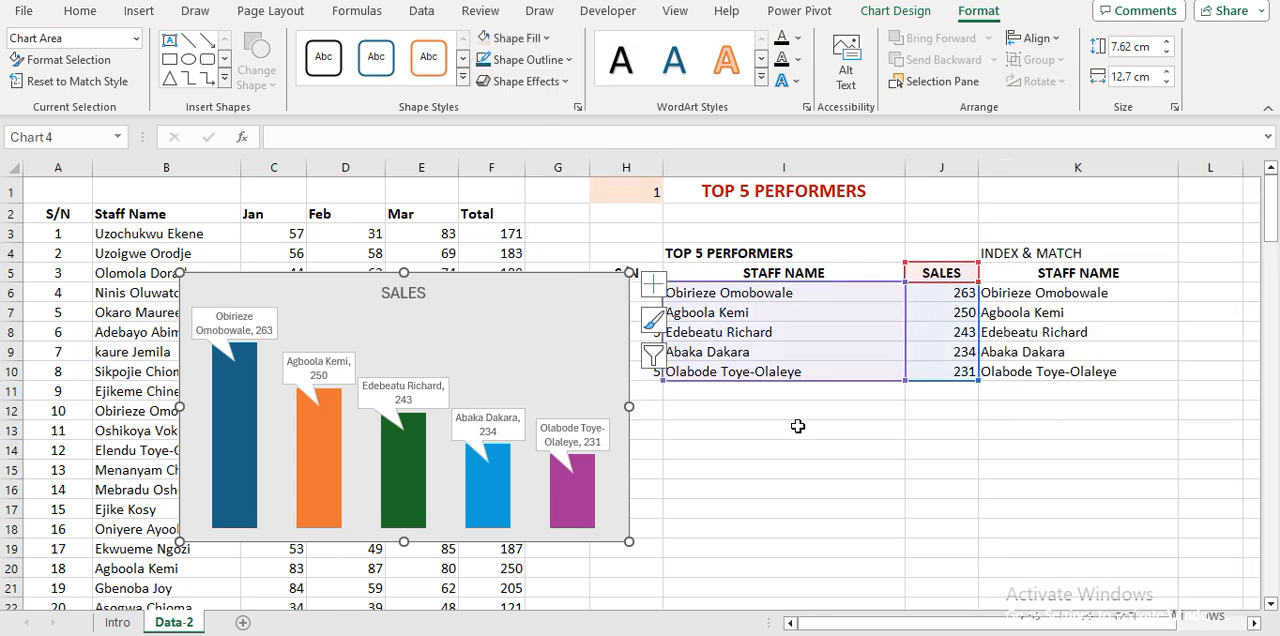
{"action": "left_click", "coordinate": [797, 427]}
{"action": "left_click_drag", "start_coordinate": [206, 283], "coordinate": [673, 390]}
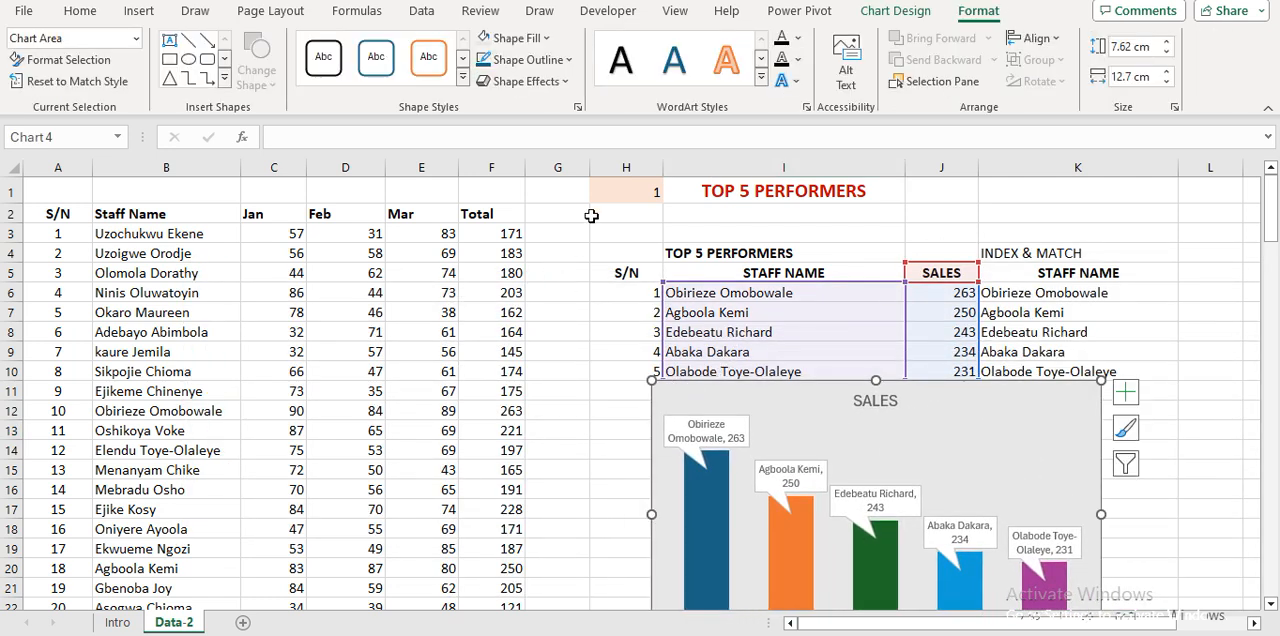
Hide columns A to G, which hold the raw staff sales data.
{"action": "left_click_drag", "start_coordinate": [575, 171], "coordinate": [55, 168]}
{"action": "left_click", "coordinate": [244, 263]}
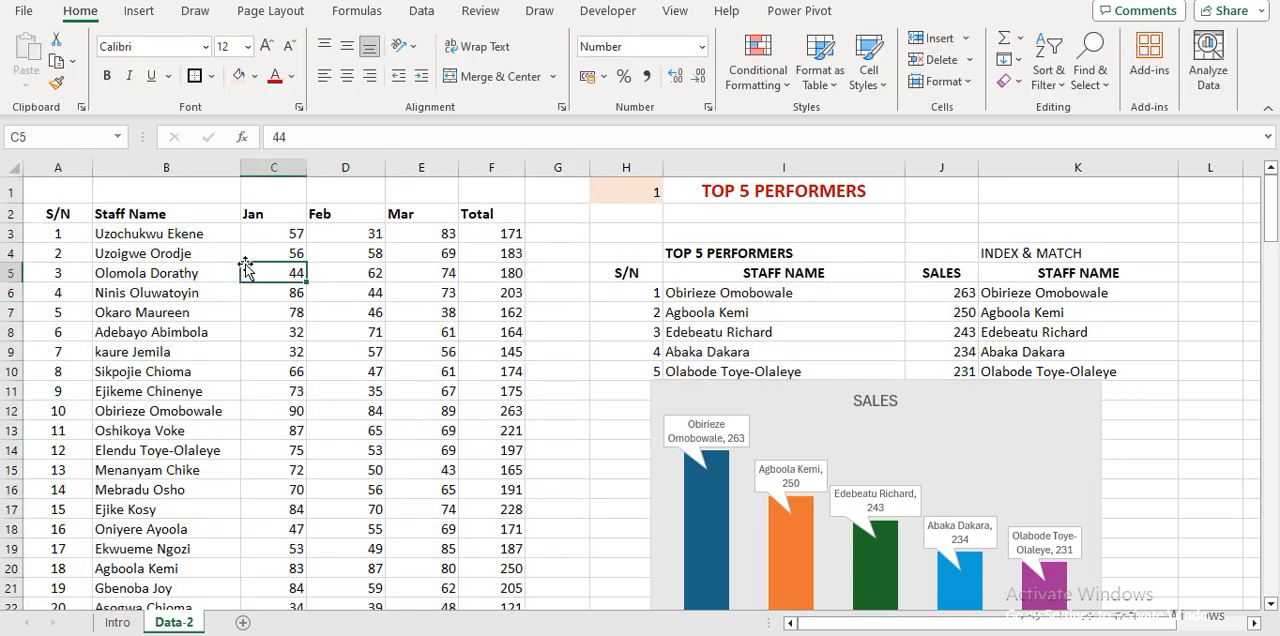
{"action": "left_click_drag", "start_coordinate": [56, 167], "coordinate": [575, 155]}
{"action": "right_click", "coordinate": [519, 222]}
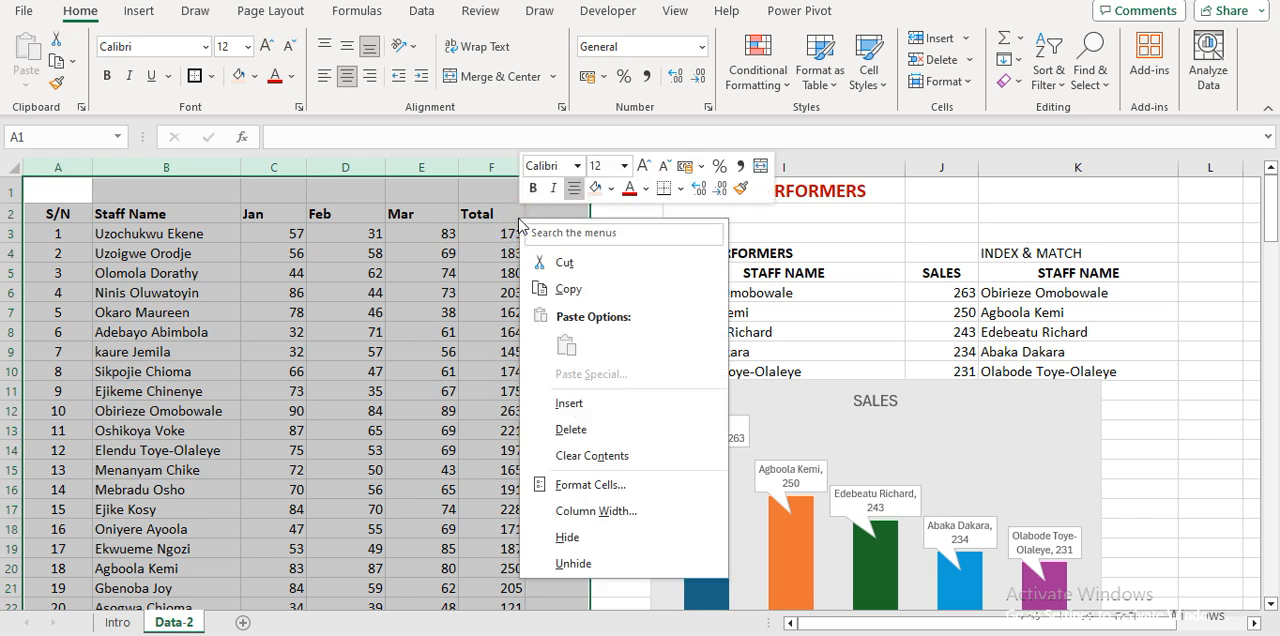
{"action": "key", "text": "h"}
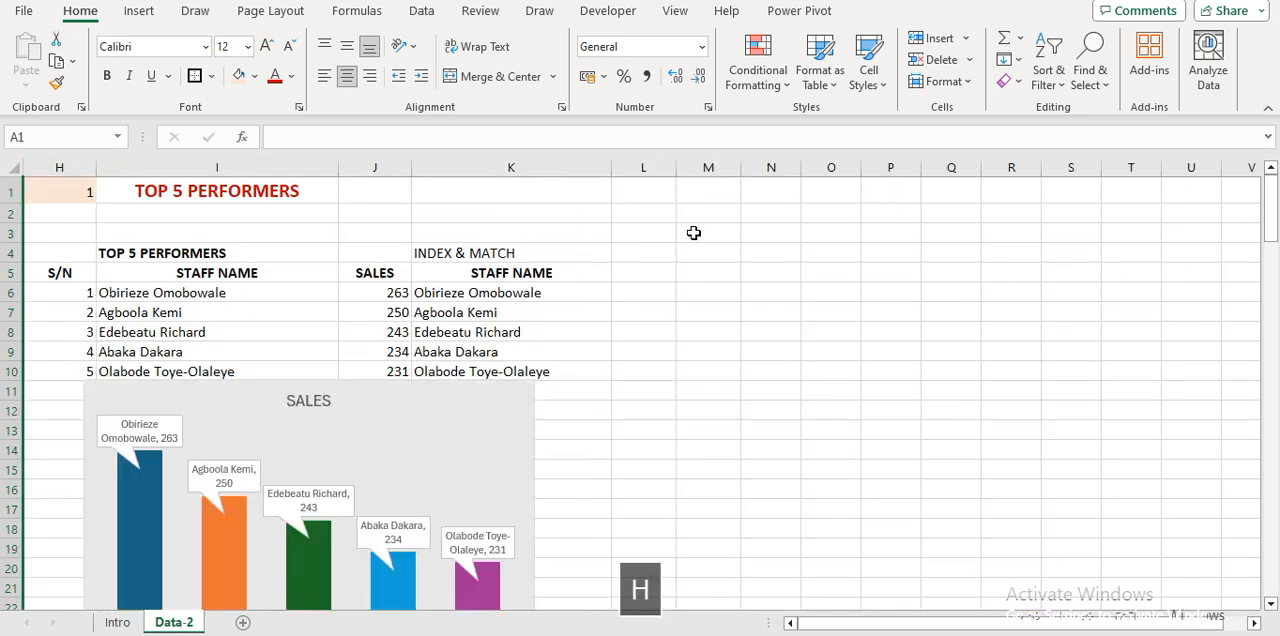
Move the chart beside the performers table at row 1 and enlarge it to span about columns K to T down to row 17.
{"action": "left_click_drag", "start_coordinate": [711, 246], "coordinate": [844, 206]}
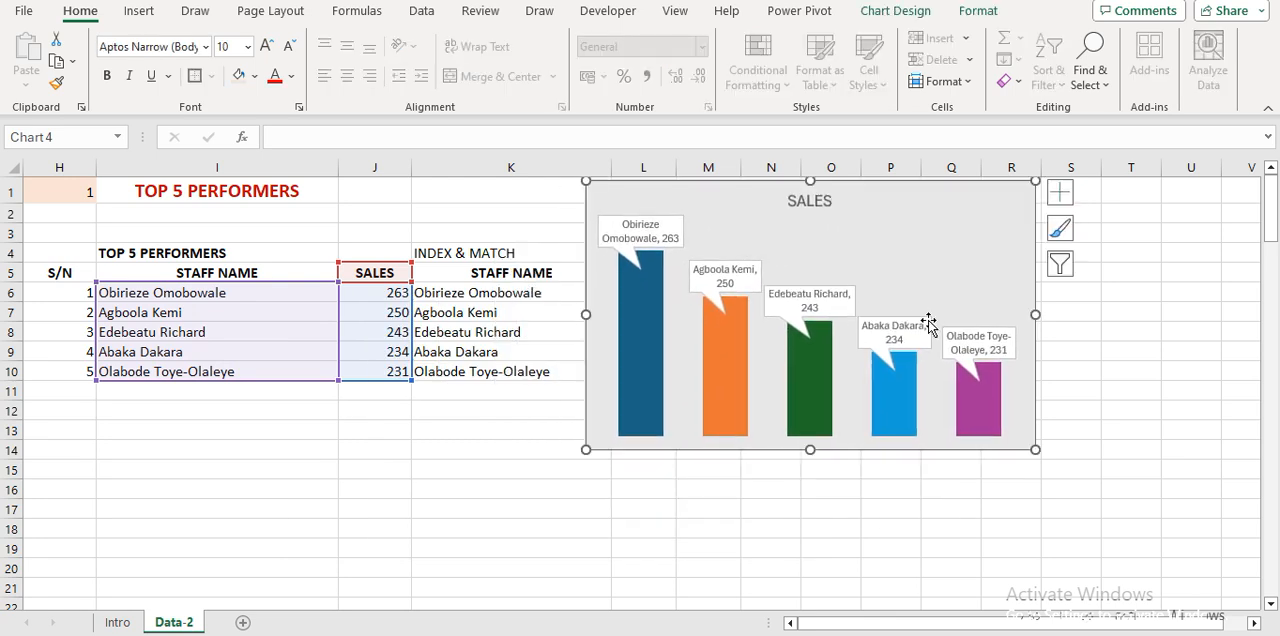
{"action": "left_click_drag", "start_coordinate": [1035, 450], "coordinate": [1136, 522]}
{"action": "left_click", "coordinate": [472, 473]}
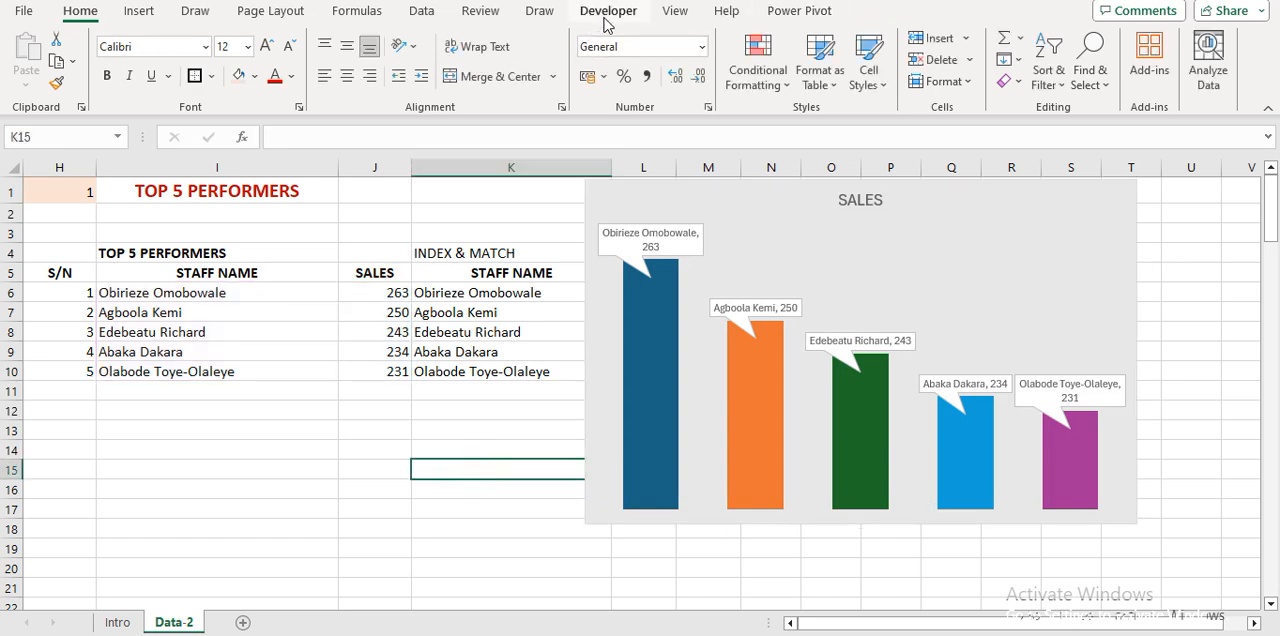
Turn off the worksheet gridlines and shift the chart slightly away from the INDEX & MATCH column.
{"action": "left_click", "coordinate": [673, 14]}
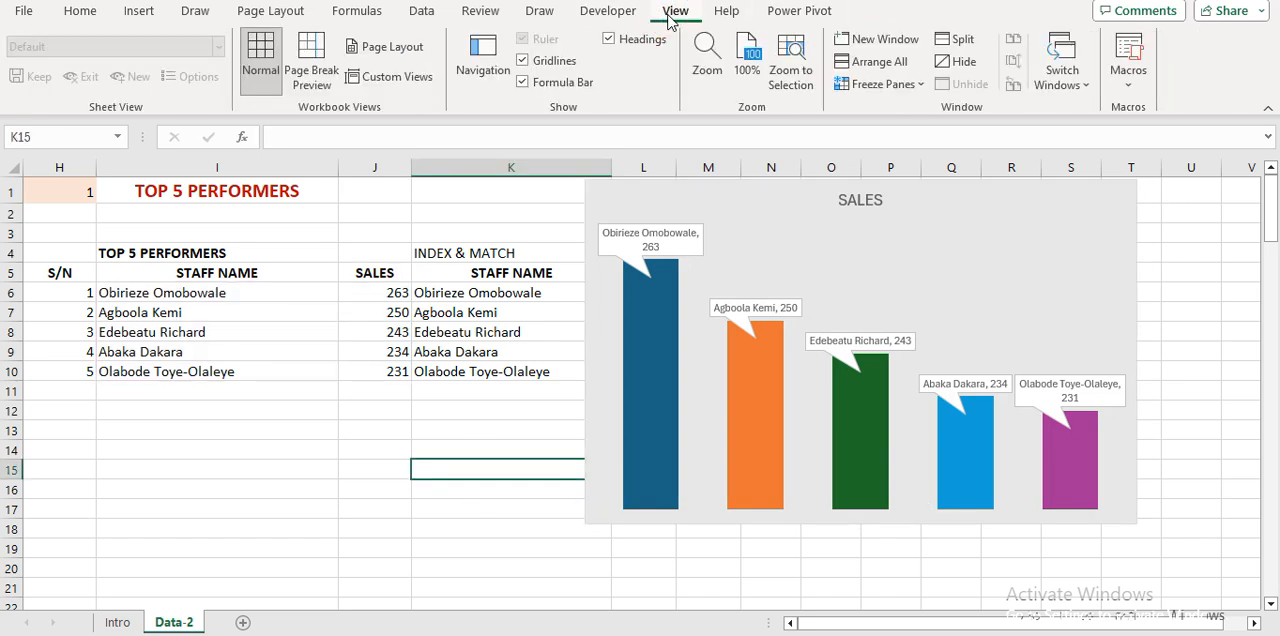
{"action": "left_click", "coordinate": [522, 60]}
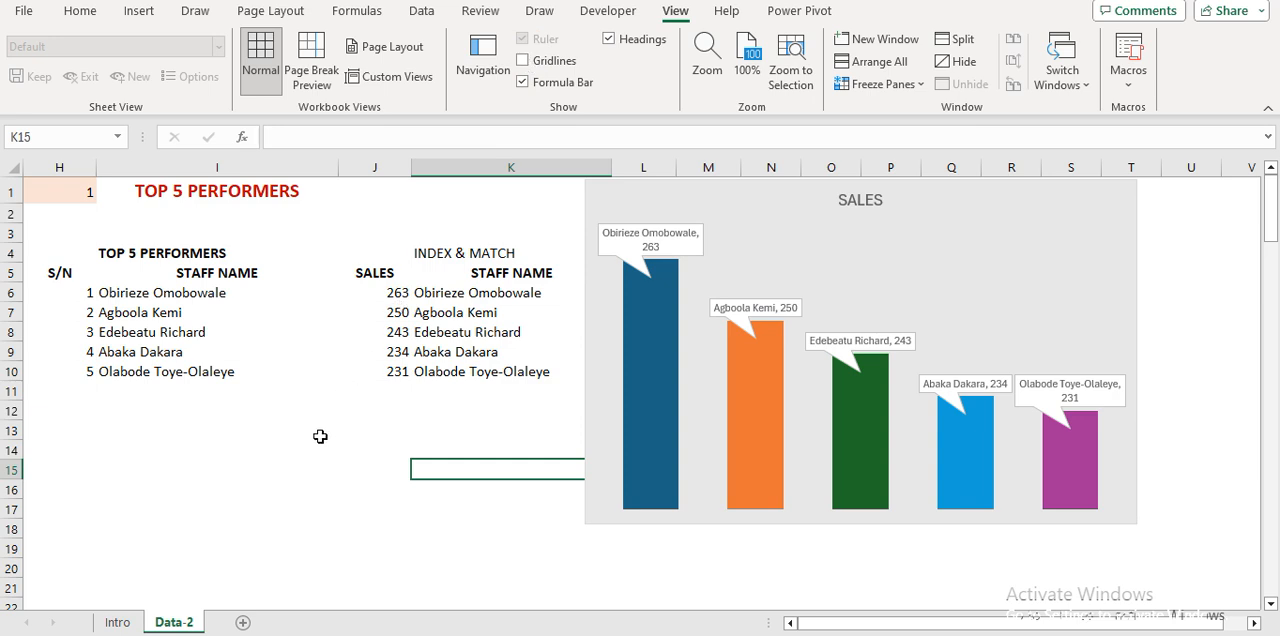
{"action": "left_click_drag", "start_coordinate": [694, 191], "coordinate": [702, 202]}
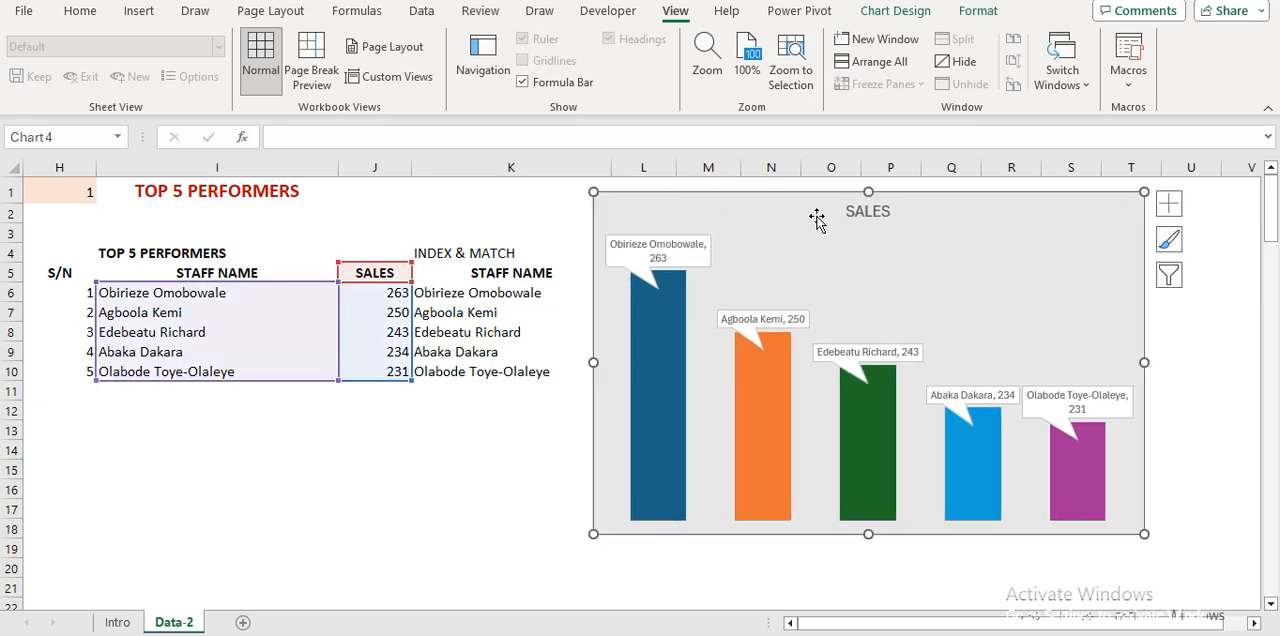
Link the chart title to cell I4 on the Data-2 sheet with the formula ='Data-2'!$I$4.
{"action": "left_click", "coordinate": [858, 211]}
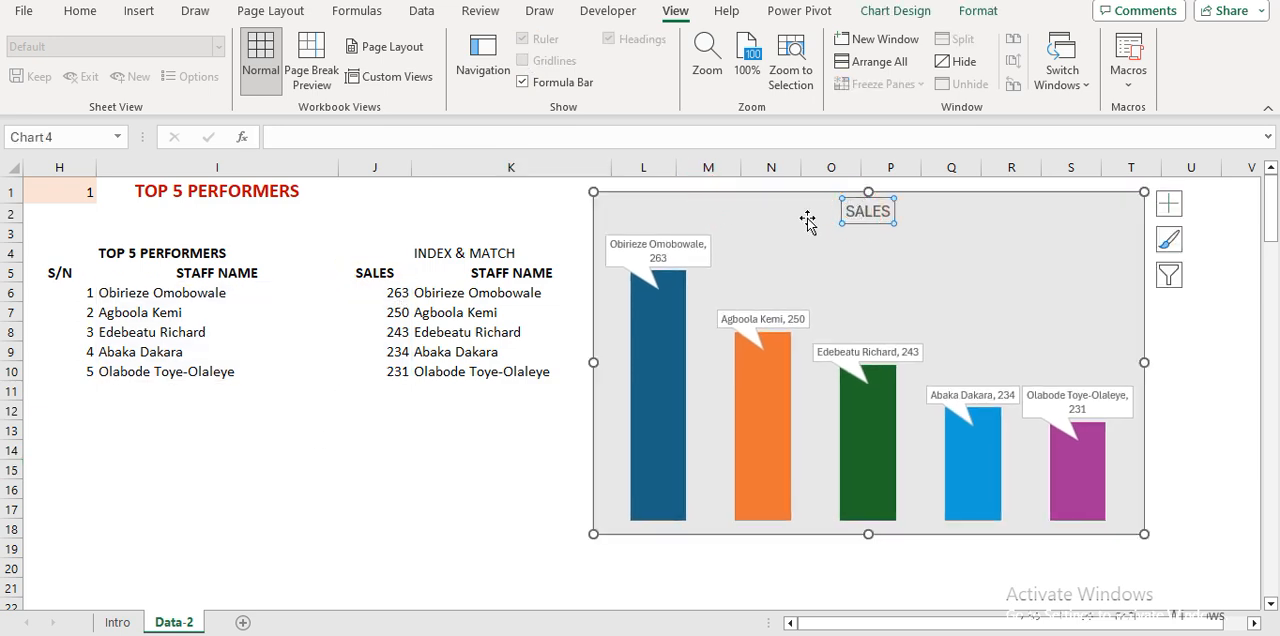
{"action": "left_click", "coordinate": [295, 147]}
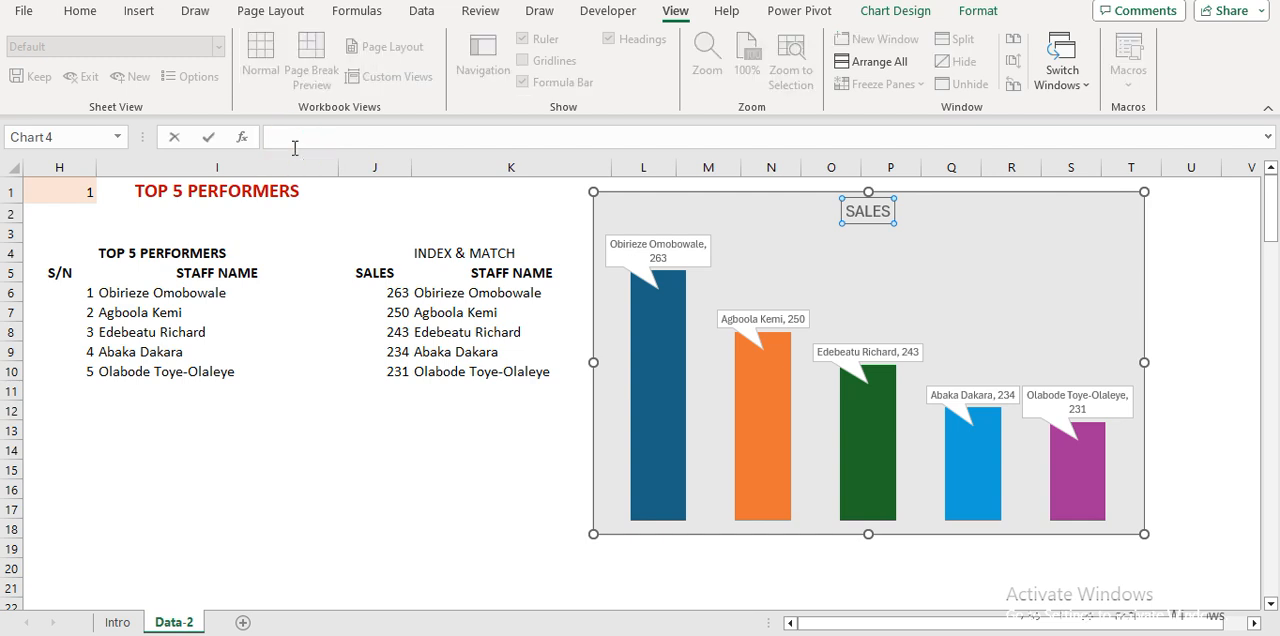
{"action": "type", "text": "="}
{"action": "left_click", "coordinate": [120, 250]}
{"action": "key", "text": "Return"}
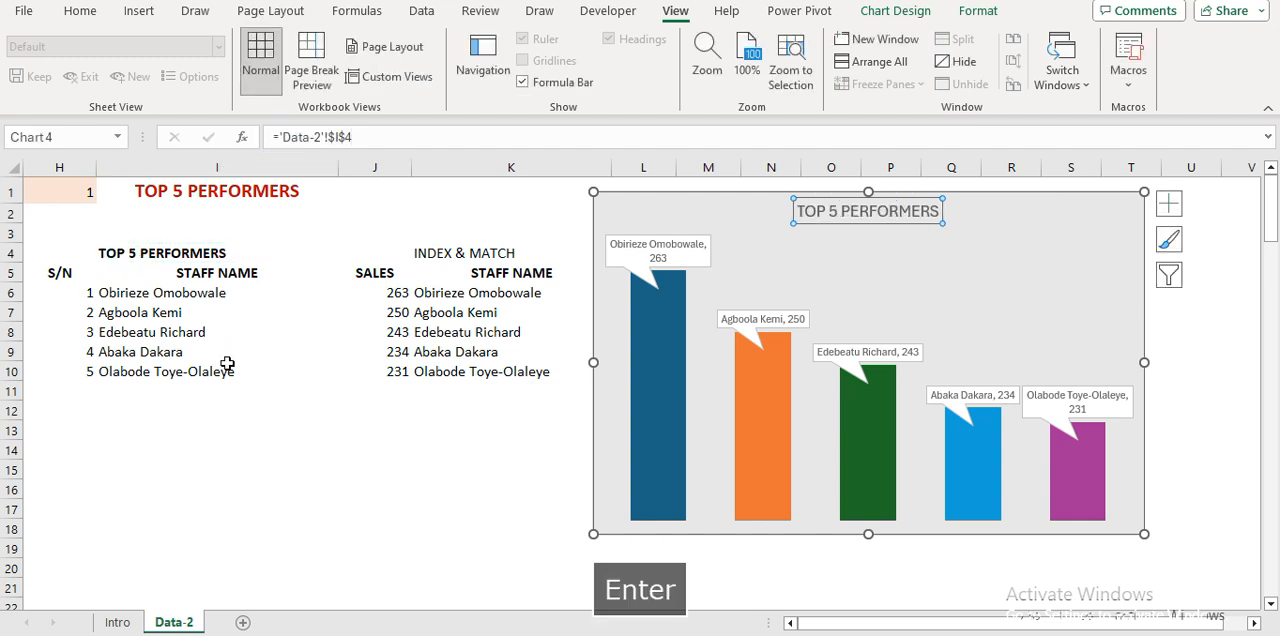
Format the chart title in bold red font and deselect the chart.
{"action": "left_click", "coordinate": [80, 10]}
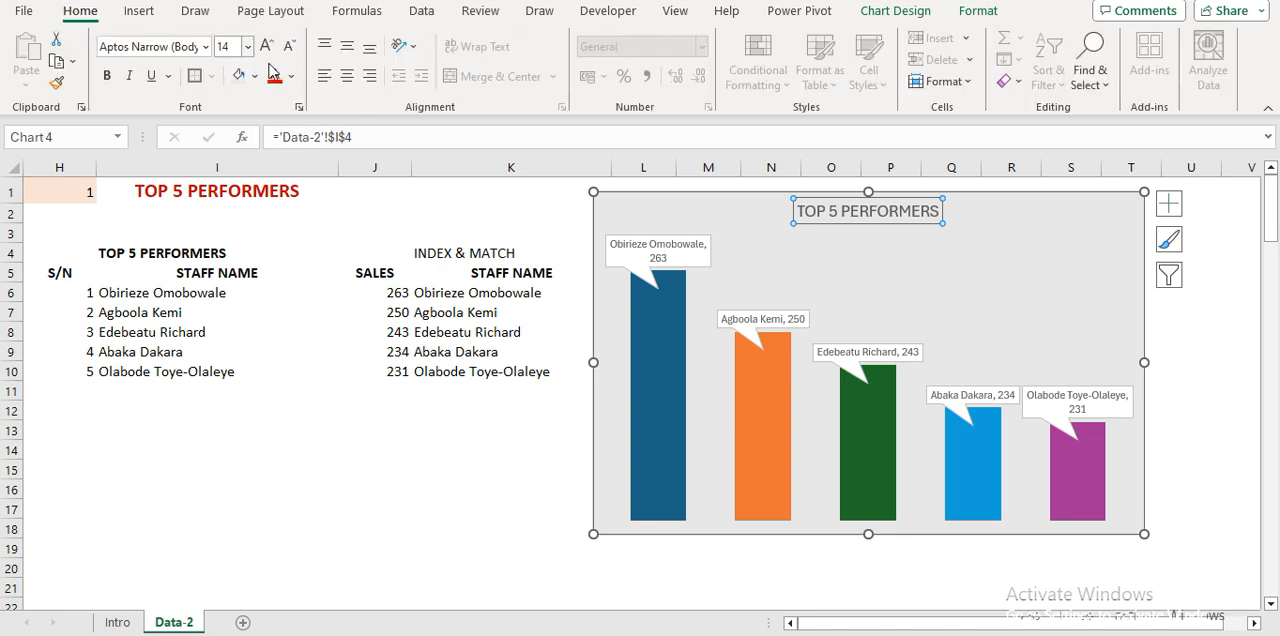
{"action": "left_click", "coordinate": [275, 79]}
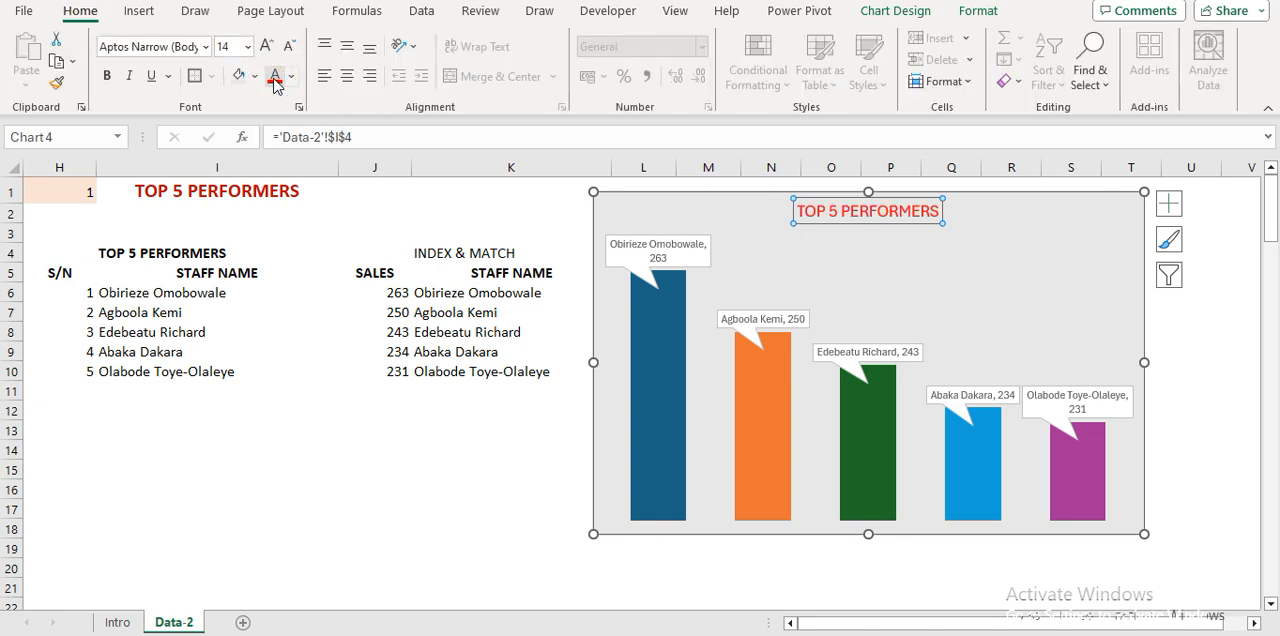
{"action": "left_click", "coordinate": [106, 76]}
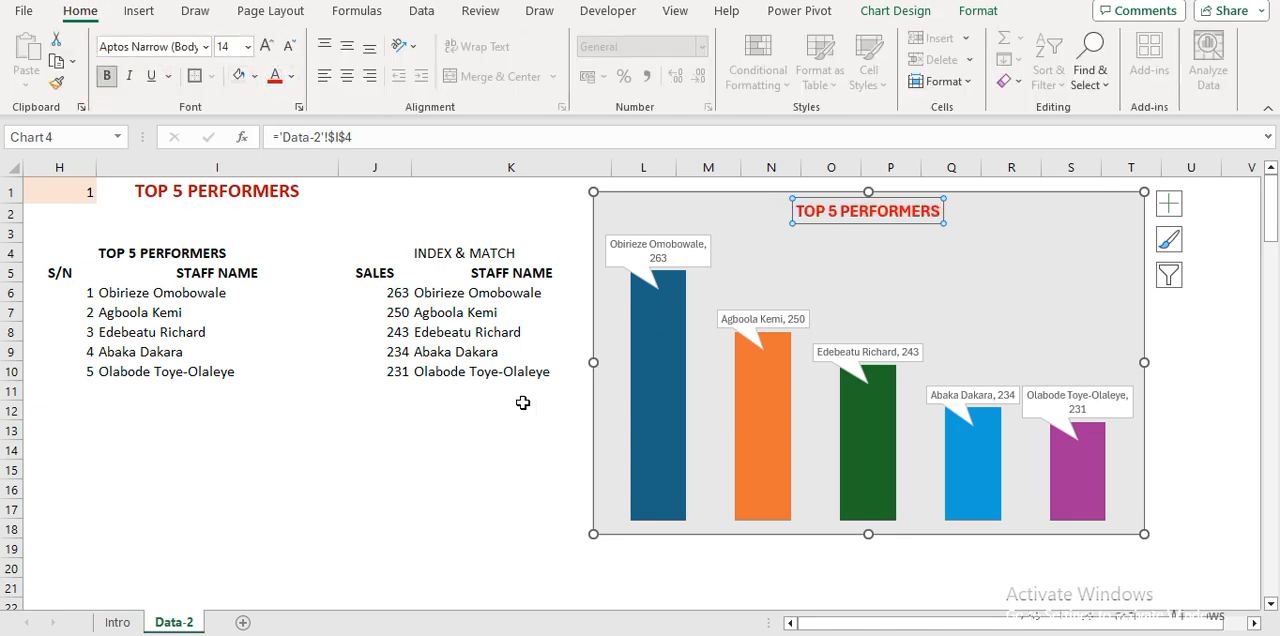
{"action": "left_click", "coordinate": [434, 405]}
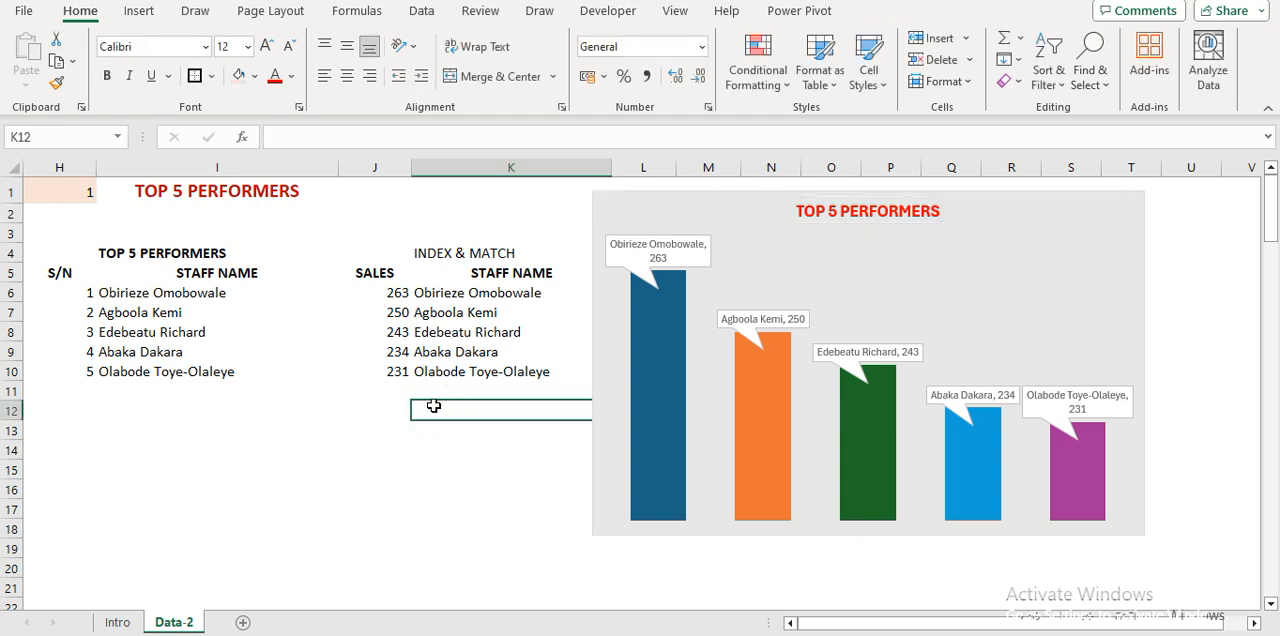
Test the dynamic table and chart by switching the selector in cell H1 to 2 and back to 1.
{"action": "left_click", "coordinate": [77, 194]}
{"action": "left_click", "coordinate": [105, 194]}
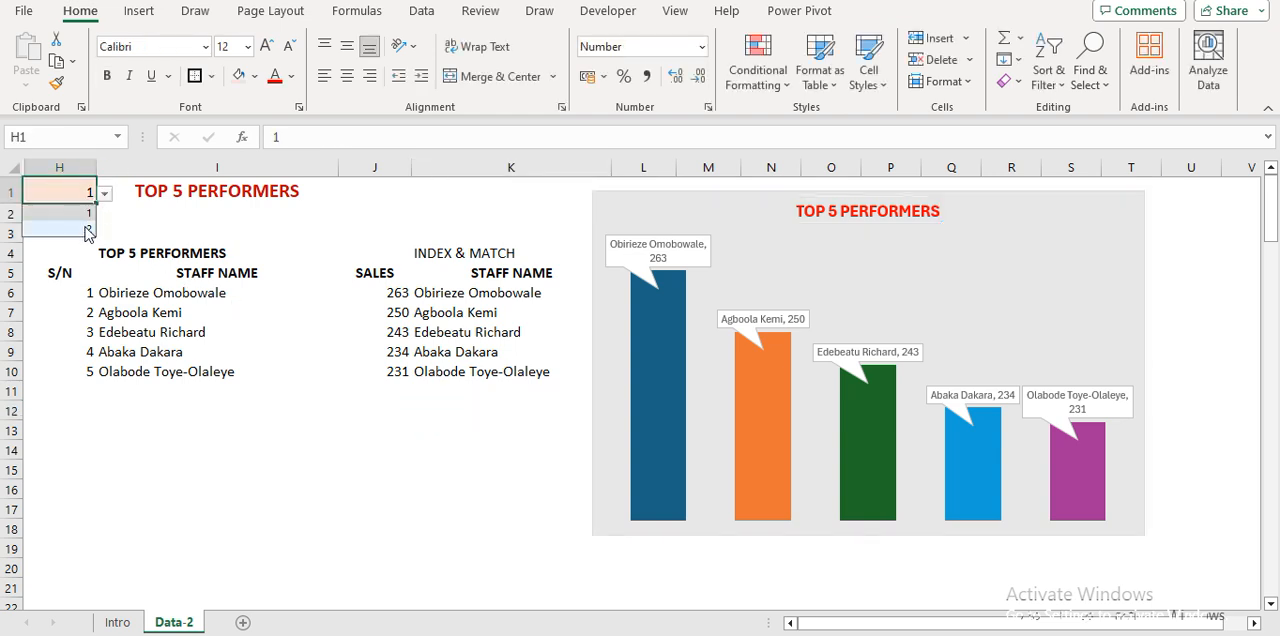
{"action": "left_click", "coordinate": [85, 227]}
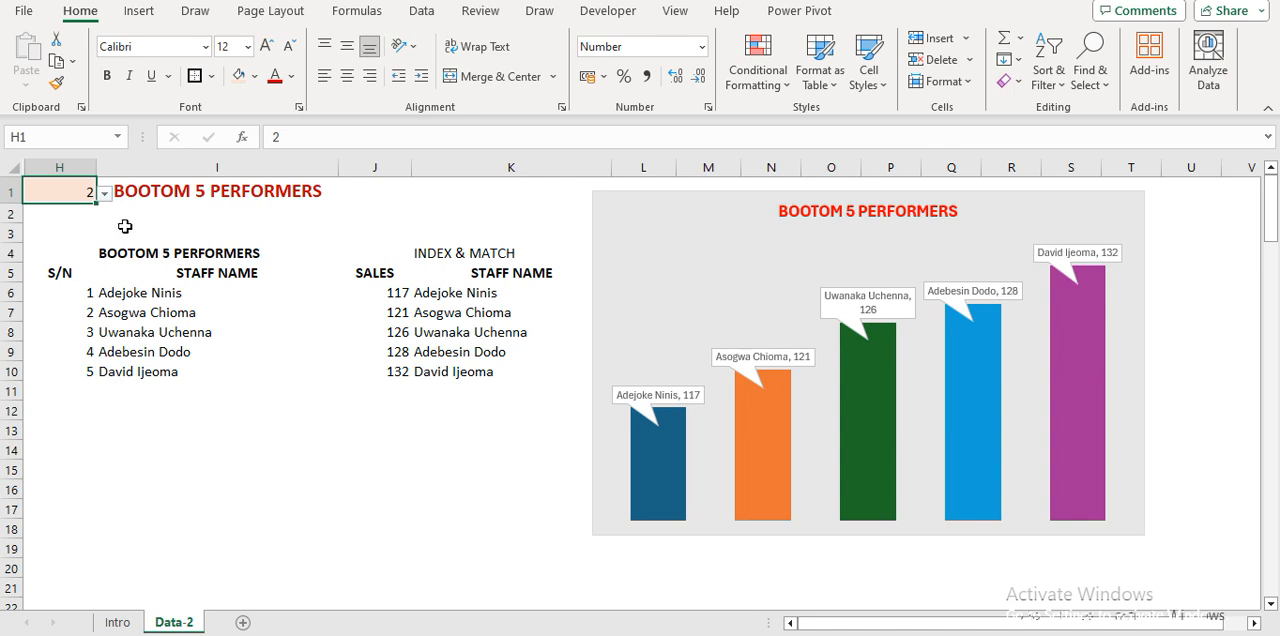
{"action": "left_click", "coordinate": [105, 195]}
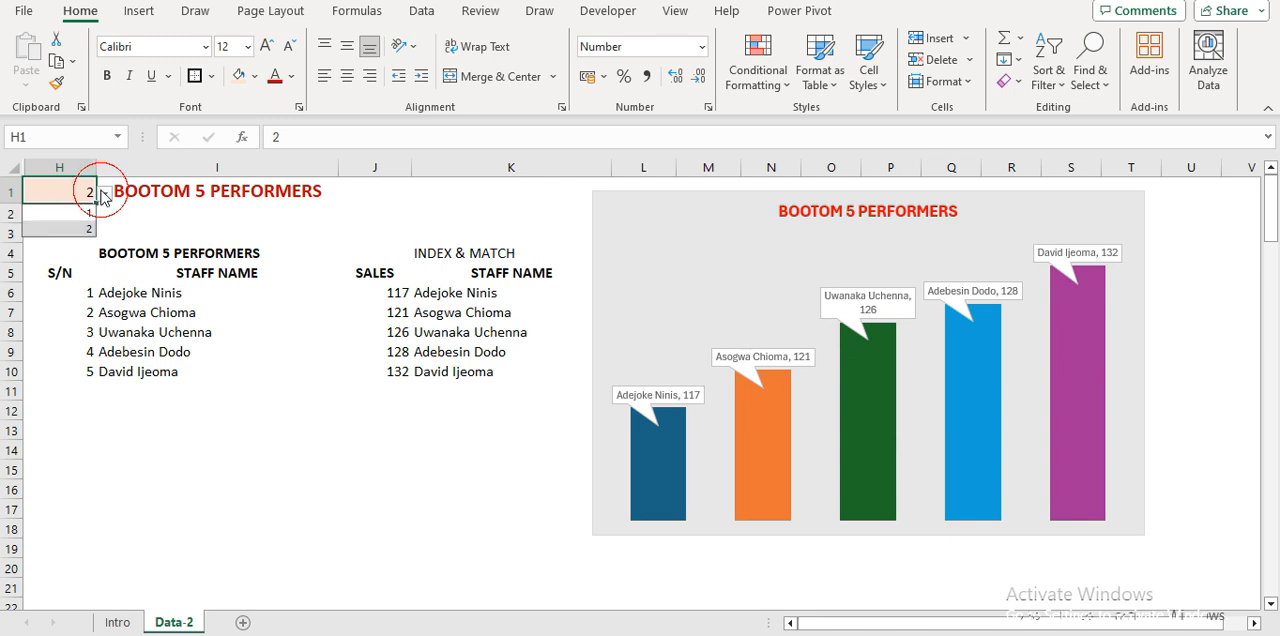
{"action": "left_click", "coordinate": [78, 211]}
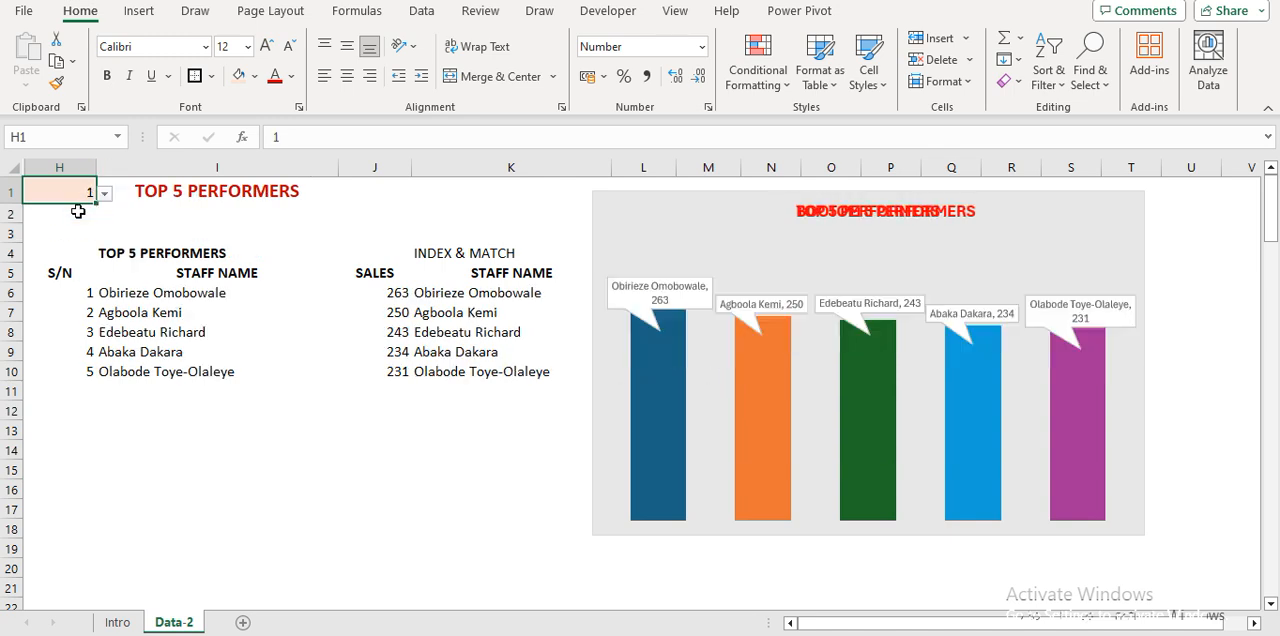